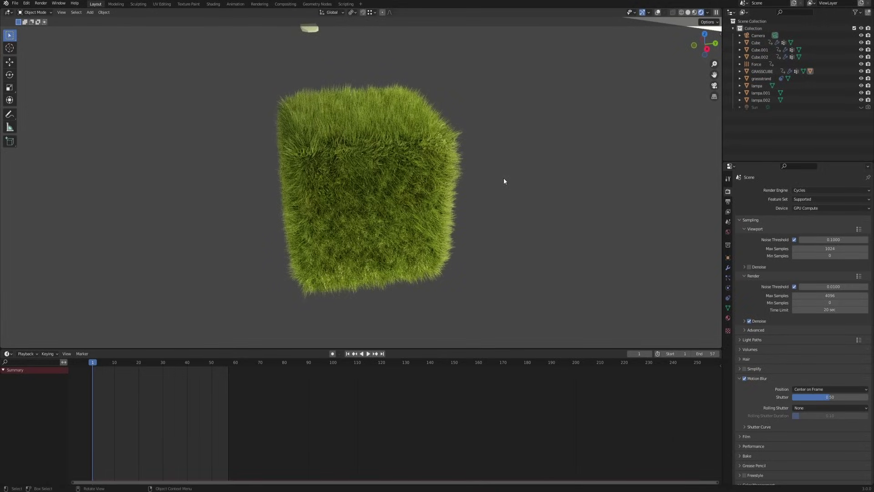
{"action": "middle_click_drag", "start_coordinate": [504, 181], "coordinate": [431, 195]}
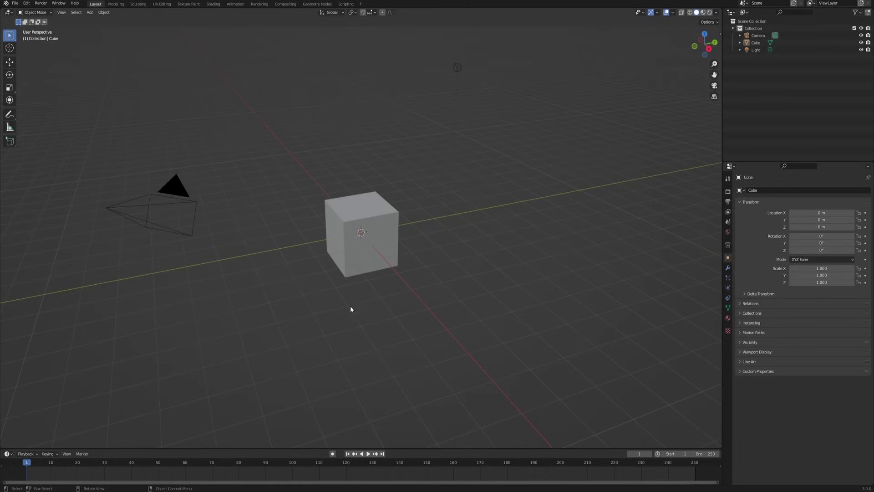
- Delete all default objects from the scene and add a new cube mesh
{"action": "key", "text": "a"}
{"action": "key", "text": "Delete"}
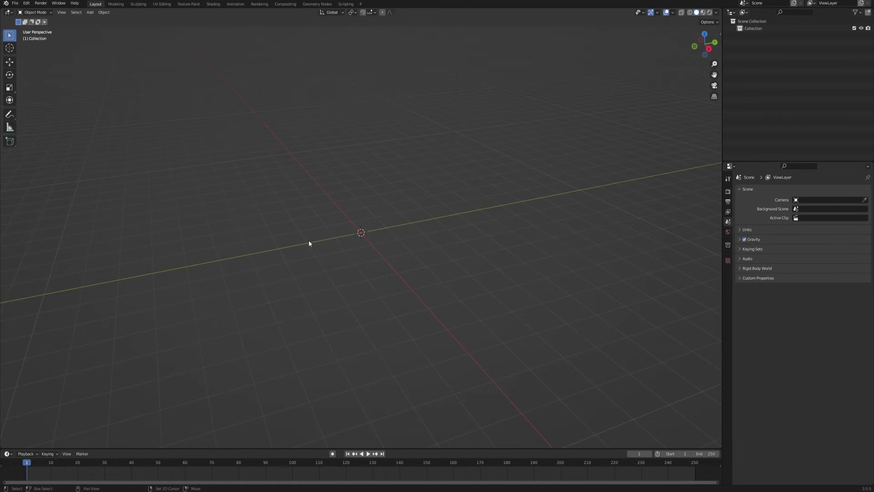
{"action": "key", "text": "shift+a"}
{"action": "mouse_move", "coordinate": [309, 242]}
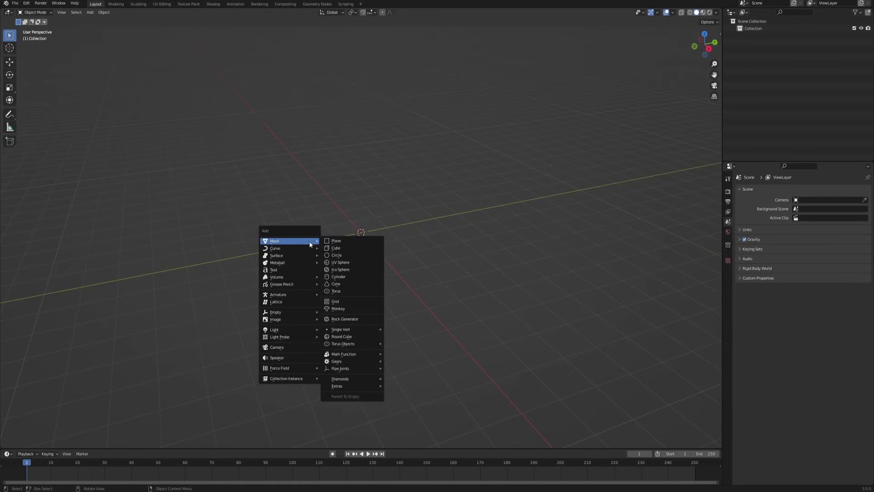
{"action": "left_click", "coordinate": [359, 248]}
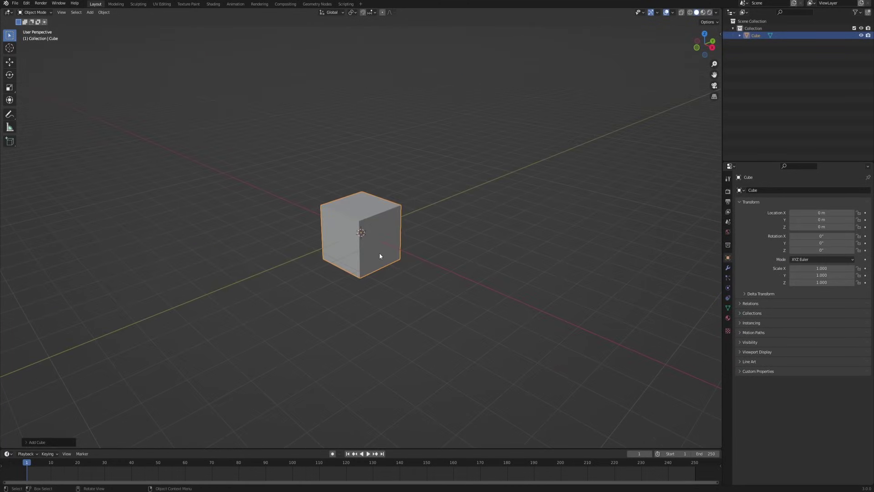
{"action": "scroll", "coordinate": [379, 253], "scroll_direction": "up", "scroll_amount": 3}
{"action": "middle_click_drag", "start_coordinate": [376, 249], "coordinate": [410, 303]}
- Subdivide the cube's whole mesh three times in Edit Mode to give every face a fine grid
{"action": "key", "text": "Tab"}
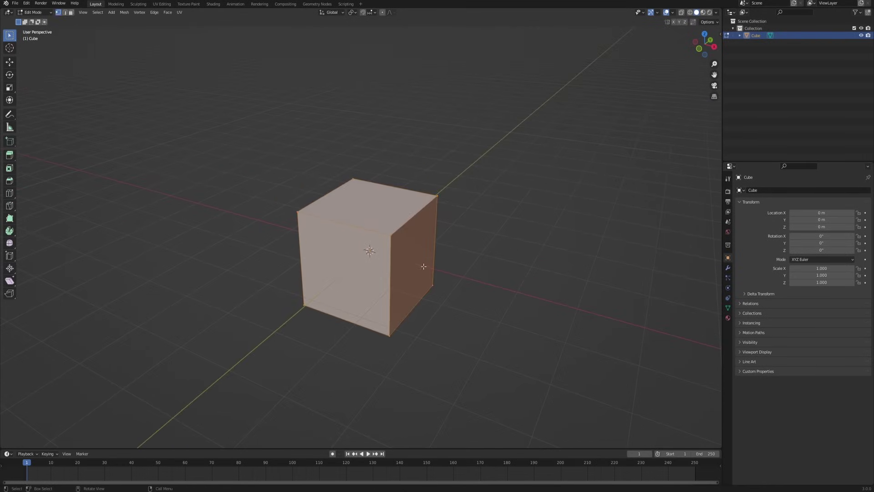
{"action": "right_click", "coordinate": [400, 170]}
{"action": "left_click", "coordinate": [400, 180]}
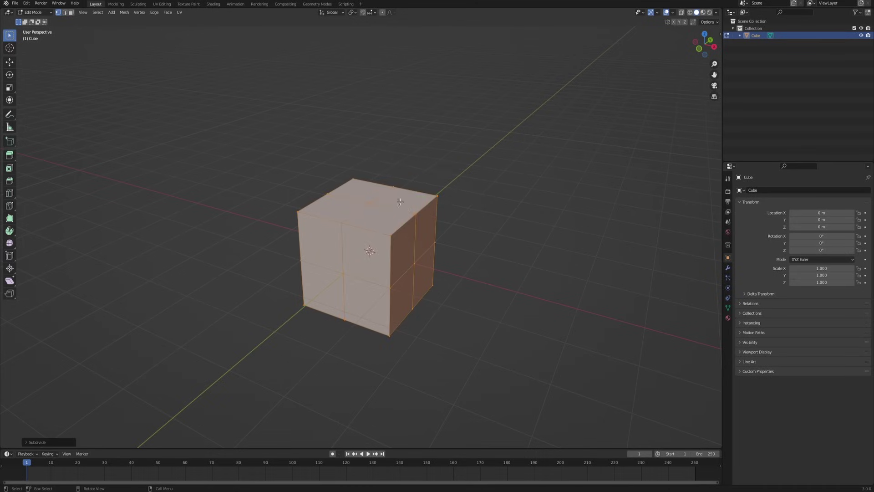
{"action": "key", "text": "shift+r"}
{"action": "key", "text": "shift+r"}
{"action": "middle_click_drag", "start_coordinate": [464, 200], "coordinate": [352, 216]}
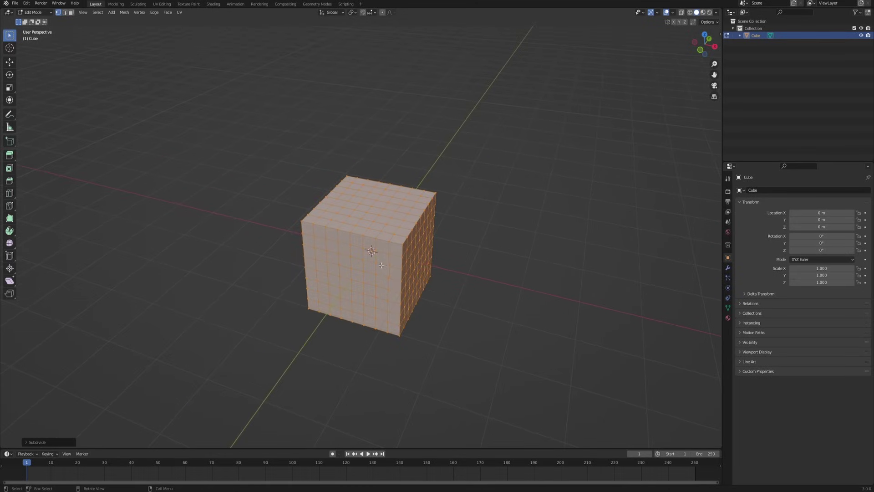
{"action": "middle_click_drag", "start_coordinate": [381, 265], "coordinate": [368, 263]}
{"action": "scroll", "coordinate": [365, 263], "scroll_direction": "up", "scroll_amount": 1}
{"action": "middle_click_drag", "start_coordinate": [443, 196], "coordinate": [399, 237]}
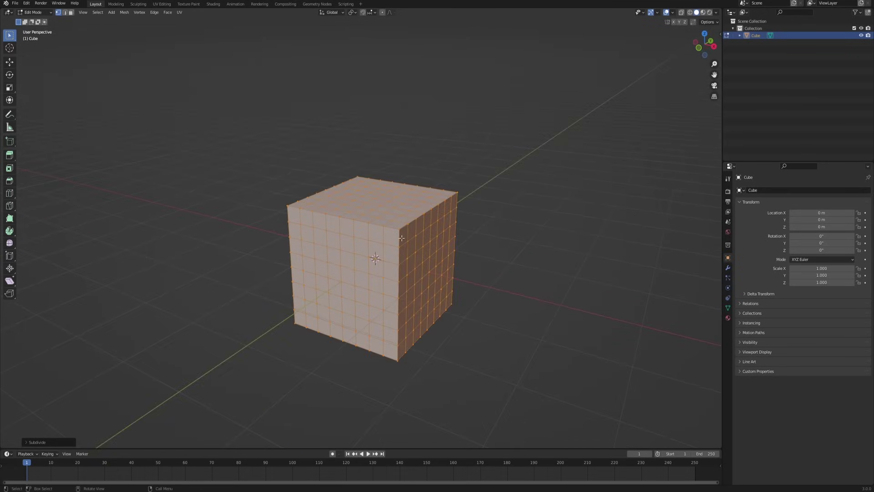
- Return to Object Mode, add a Subdivision Surface modifier to the cube and raise its viewport level by one
{"action": "key", "text": "Tab"}
{"action": "left_click", "coordinate": [728, 269]}
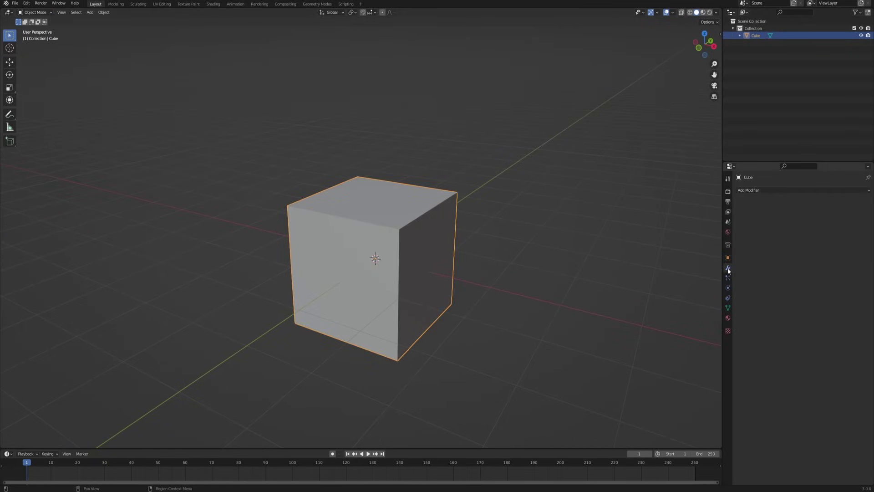
{"action": "left_click", "coordinate": [768, 191]}
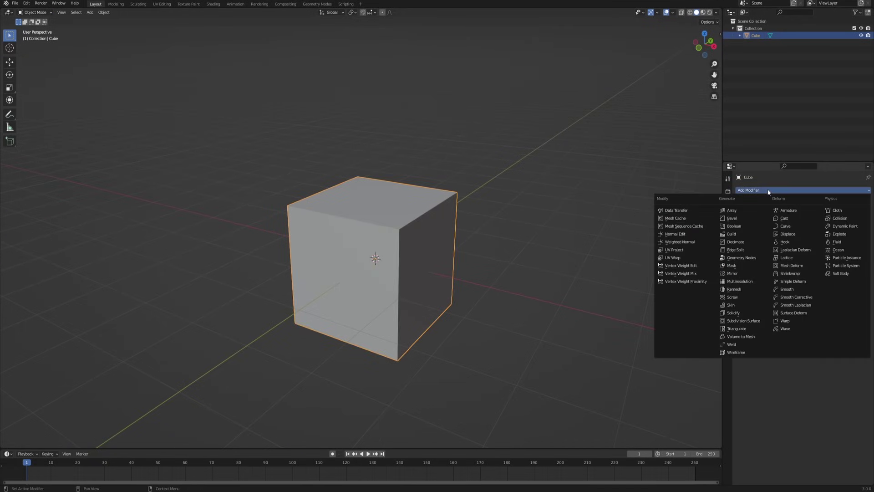
{"action": "left_click", "coordinate": [747, 321]}
{"action": "left_click", "coordinate": [864, 222]}
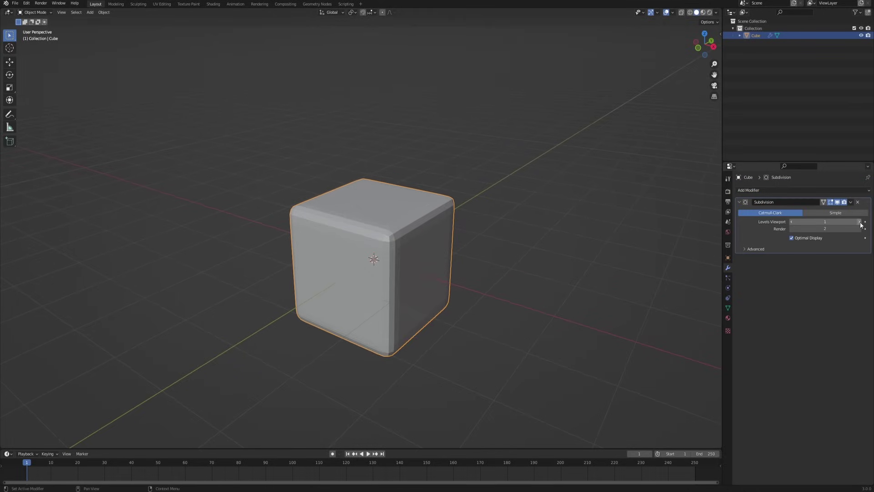
- Apply the cube's Subdivision modifier and shade the cube smooth
{"action": "mouse_move", "coordinate": [371, 256]}
{"action": "middle_mouse_down"}
{"action": "mouse_move", "coordinate": [416, 258]}
{"action": "mouse_move", "coordinate": [491, 287]}
{"action": "mouse_move", "coordinate": [438, 279]}
{"action": "mouse_move", "coordinate": [400, 226]}
{"action": "mouse_move", "coordinate": [439, 241]}
{"action": "mouse_move", "coordinate": [419, 218]}
{"action": "mouse_move", "coordinate": [371, 245]}
{"action": "mouse_move", "coordinate": [383, 244]}
{"action": "middle_mouse_up"}
{"action": "key", "text": "ctrl+a"}
{"action": "right_click", "coordinate": [401, 228]}
{"action": "left_click", "coordinate": [401, 230]}
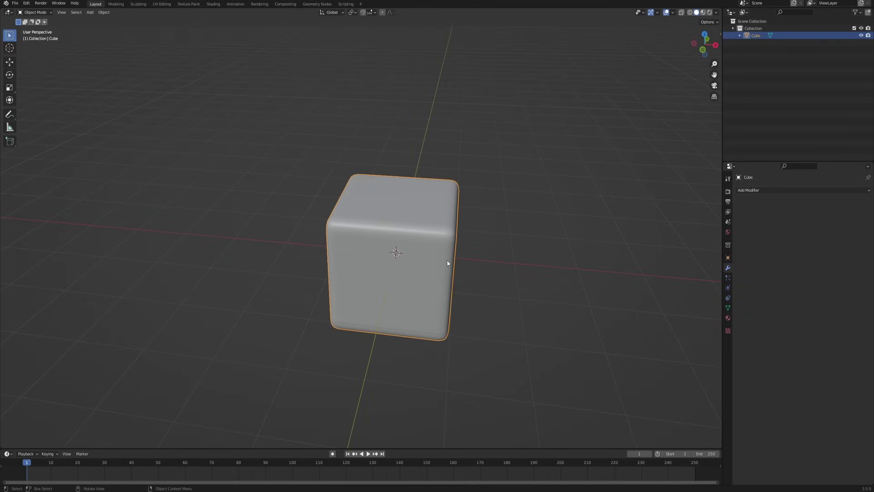
- Add a UV sphere and raise it along the Z axis to the height of the cube's top face
{"action": "key", "text": "shift+a"}
{"action": "mouse_move", "coordinate": [387, 264]}
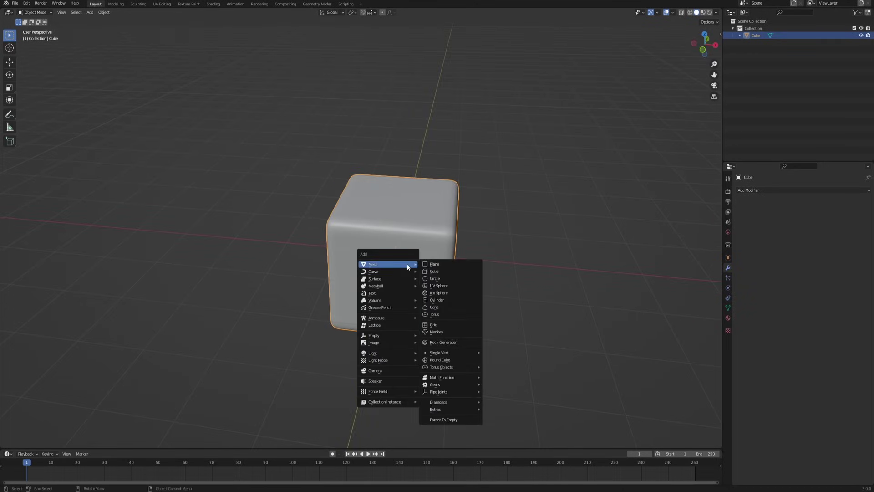
{"action": "left_click", "coordinate": [454, 285]}
{"action": "middle_click_drag", "start_coordinate": [422, 301], "coordinate": [572, 296]}
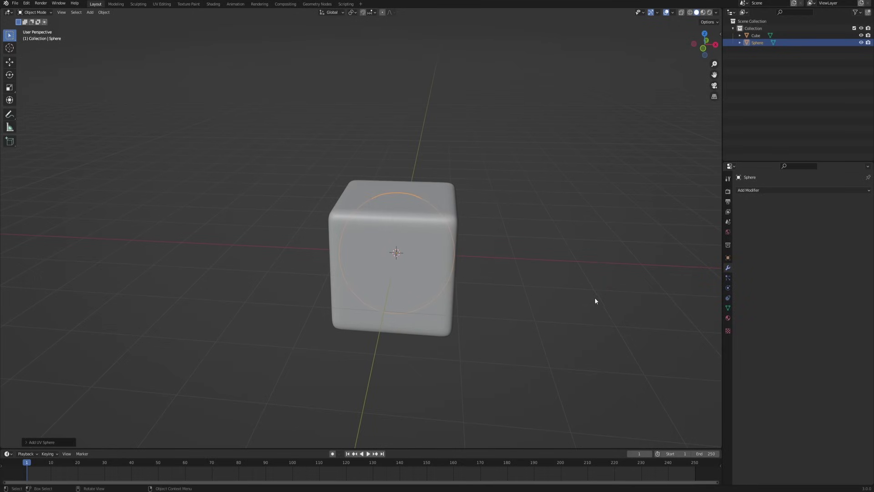
{"action": "key", "text": "g"}
{"action": "key", "text": "z"}
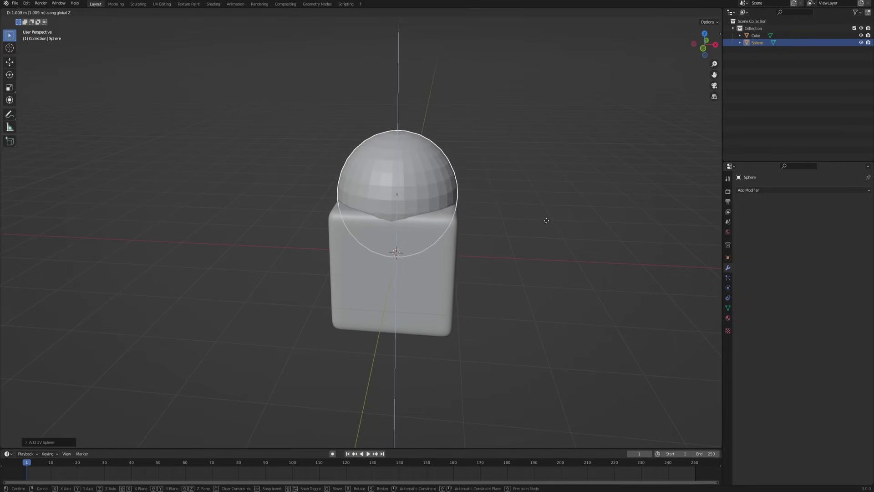
{"action": "left_click", "coordinate": [593, 245]}
- Scale the sphere down to roughly half its size and move it along the X axis clear of the cube
{"action": "key", "text": "s"}
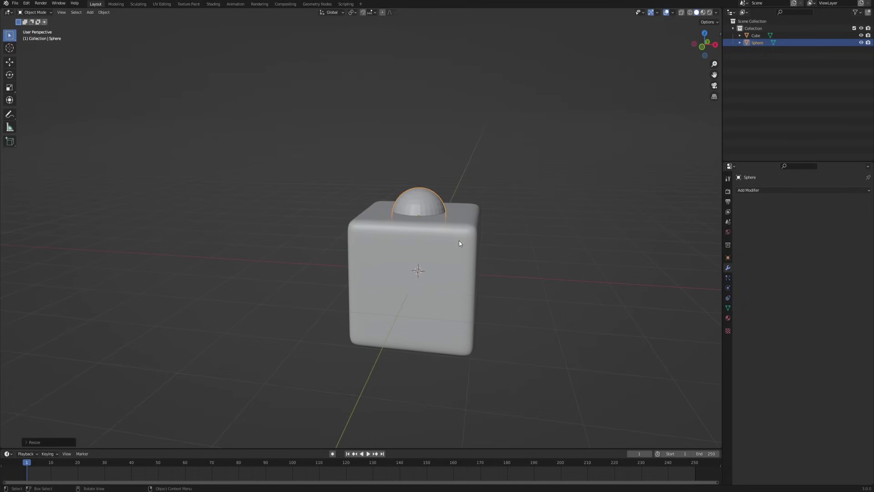
{"action": "key", "text": "g"}
{"action": "key", "text": "x"}
{"action": "left_click", "coordinate": [274, 226]}
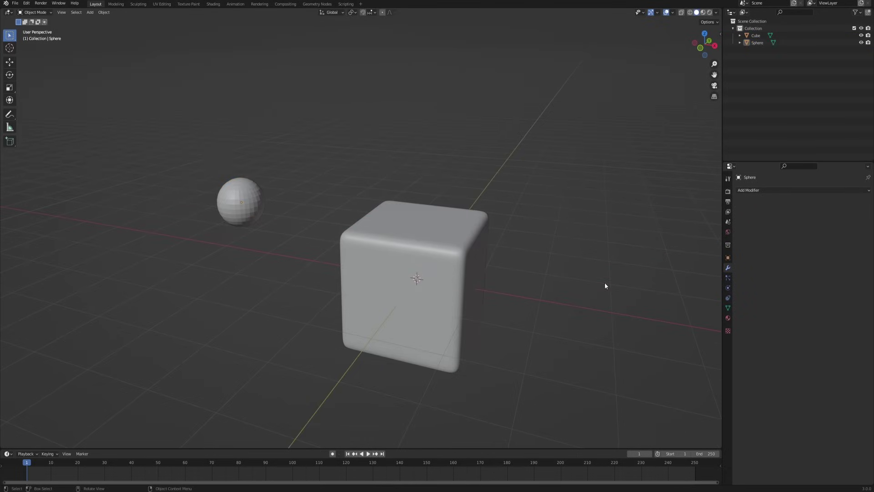
- Create a vertex group named Grass on the cube and assign all of the cube's vertices to it
{"action": "left_click", "coordinate": [473, 254]}
{"action": "middle_click_drag", "start_coordinate": [474, 254], "coordinate": [403, 277]}
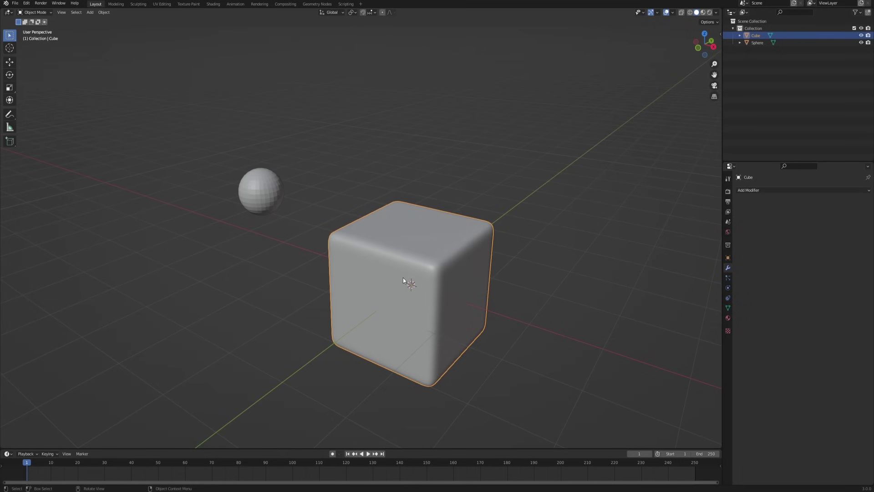
{"action": "key", "text": "Tab"}
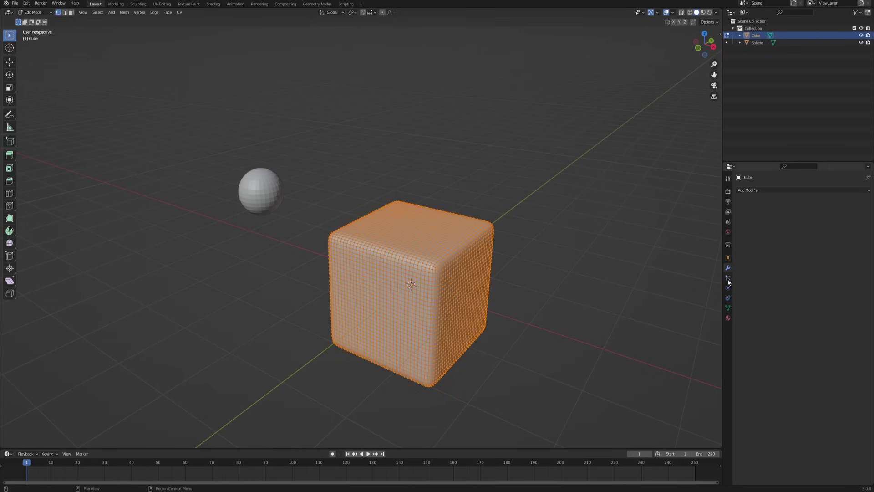
{"action": "middle_click_drag", "start_coordinate": [471, 314], "coordinate": [462, 320]}
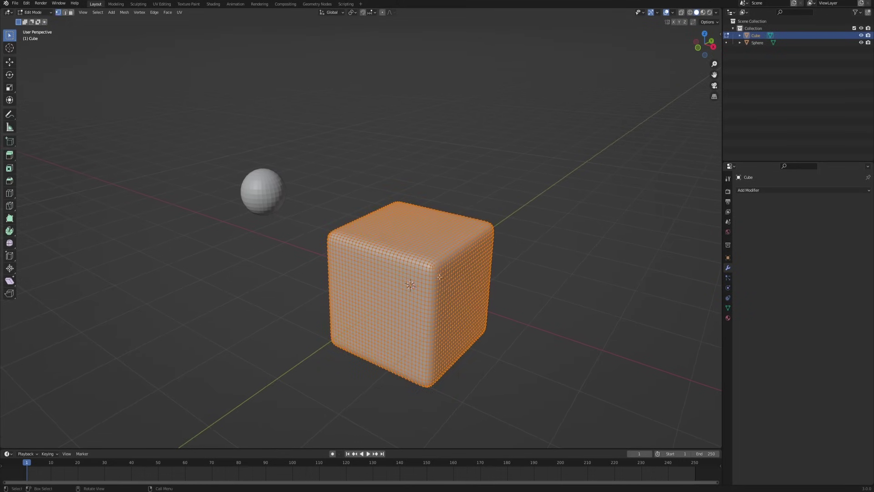
{"action": "middle_click_drag", "start_coordinate": [439, 276], "coordinate": [380, 248]}
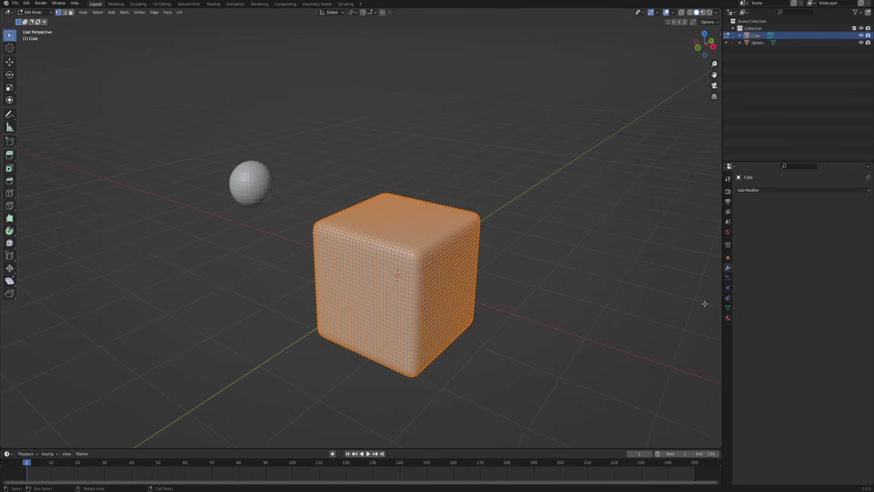
{"action": "left_click", "coordinate": [728, 307]}
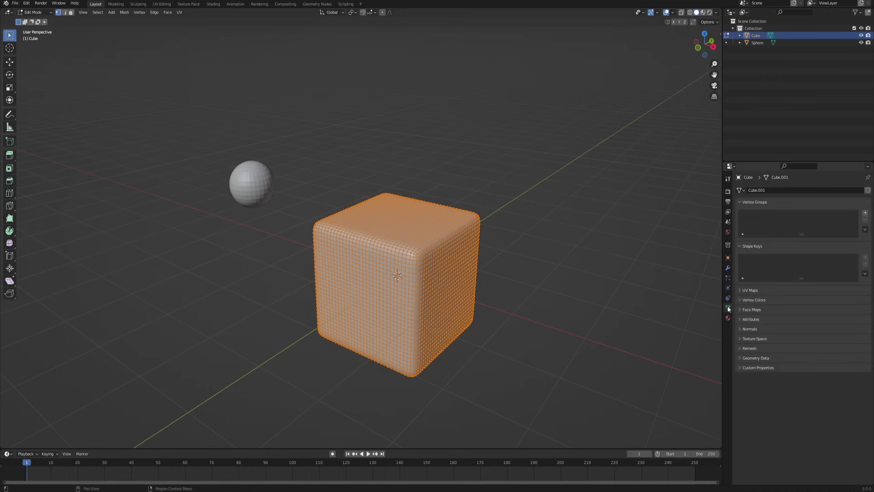
{"action": "left_click", "coordinate": [865, 212]}
{"action": "double_click", "coordinate": [797, 214]}
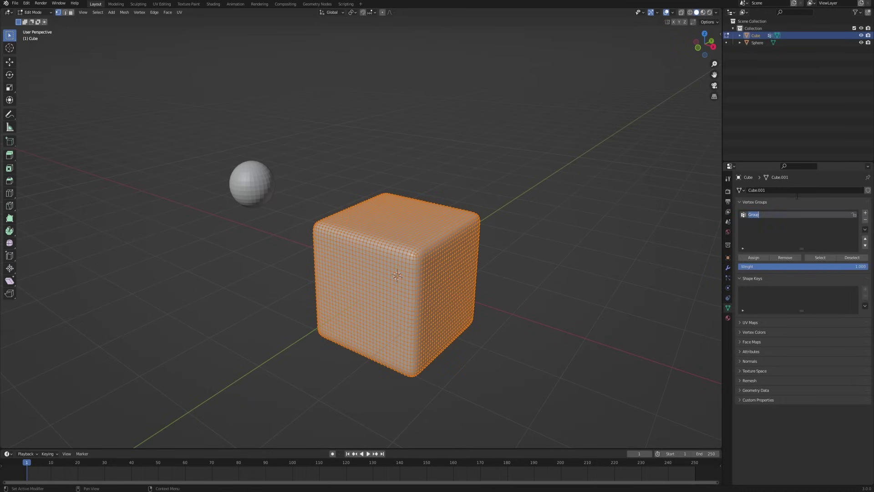
{"action": "type", "text": "Grass"}
{"action": "key", "text": "Return"}
{"action": "left_click", "coordinate": [755, 257]}
{"action": "key", "text": "Tab"}
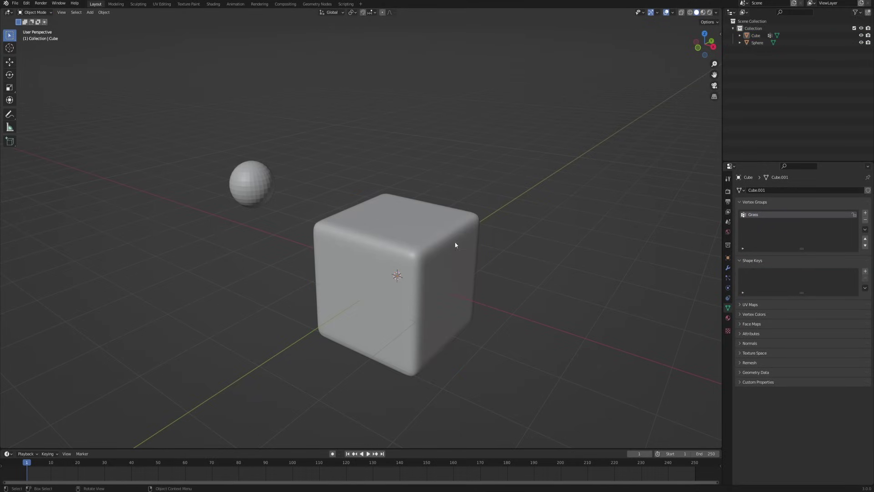
- Add a second, empty vertex group named Exclusion to the cube and make Grass the active group
{"action": "left_click", "coordinate": [865, 214]}
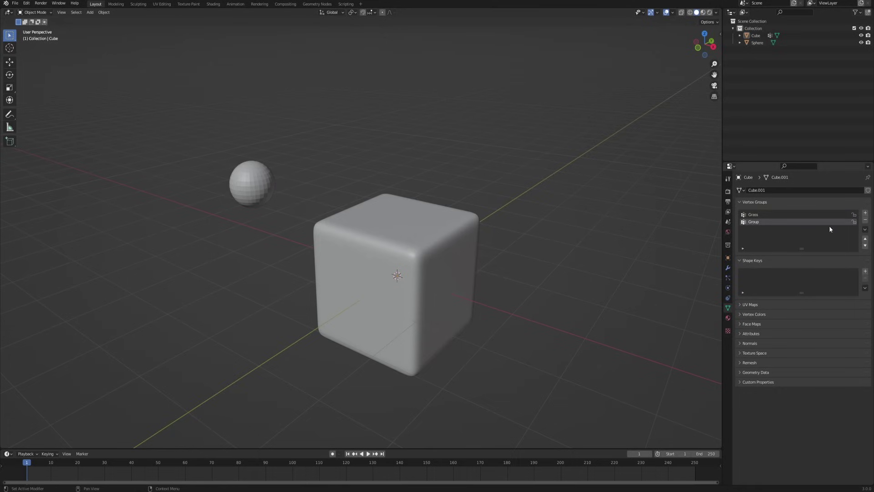
{"action": "double_click", "coordinate": [754, 221]}
{"action": "type", "text": "Exclusion"}
{"action": "key", "text": "Return"}
{"action": "middle_click_drag", "start_coordinate": [651, 214], "coordinate": [626, 218]}
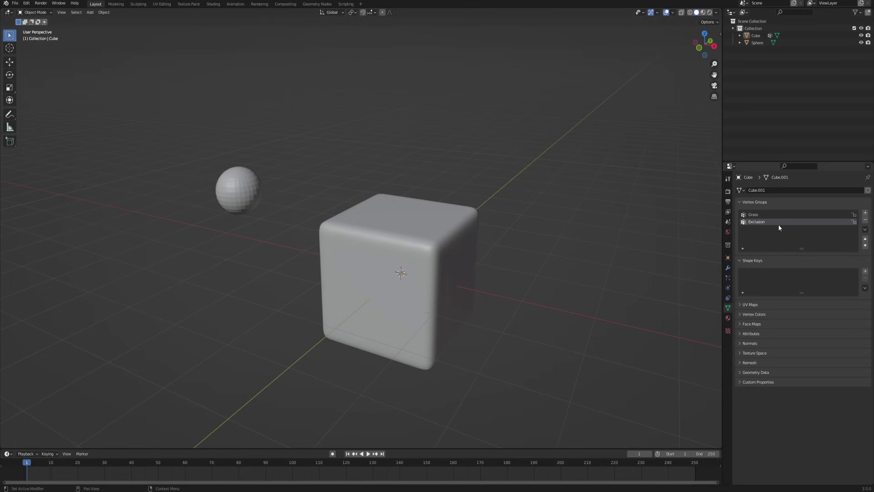
{"action": "middle_click_drag", "start_coordinate": [405, 246], "coordinate": [397, 224]}
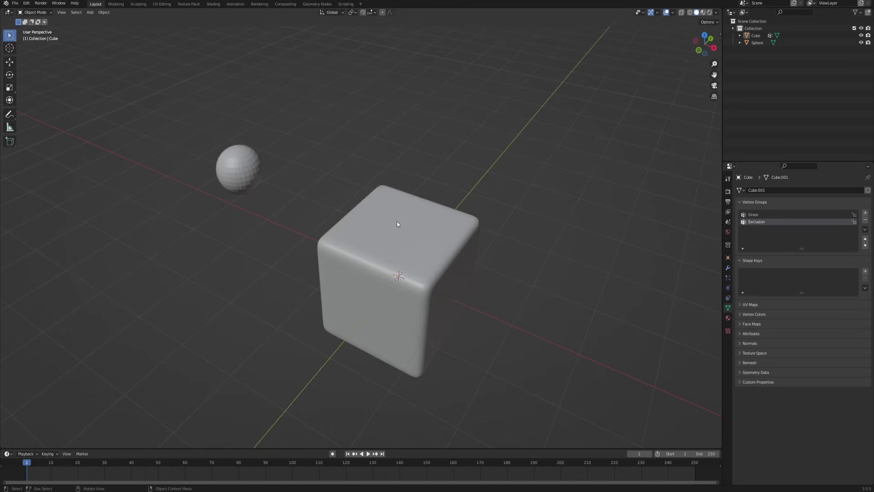
{"action": "left_click", "coordinate": [753, 214]}
{"action": "scroll", "coordinate": [405, 252], "scroll_direction": "up", "scroll_amount": 2}
{"action": "middle_click_drag", "start_coordinate": [405, 256], "coordinate": [380, 233]}
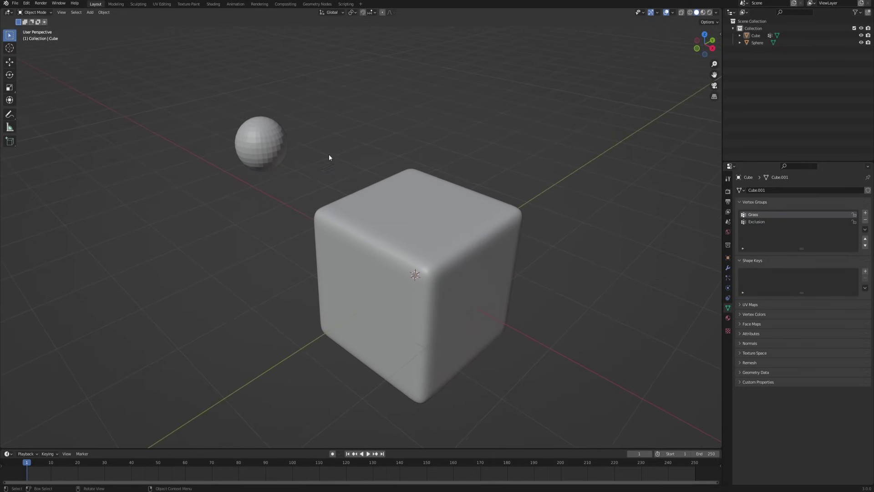
{"action": "middle_click_drag", "start_coordinate": [505, 260], "coordinate": [510, 254]}
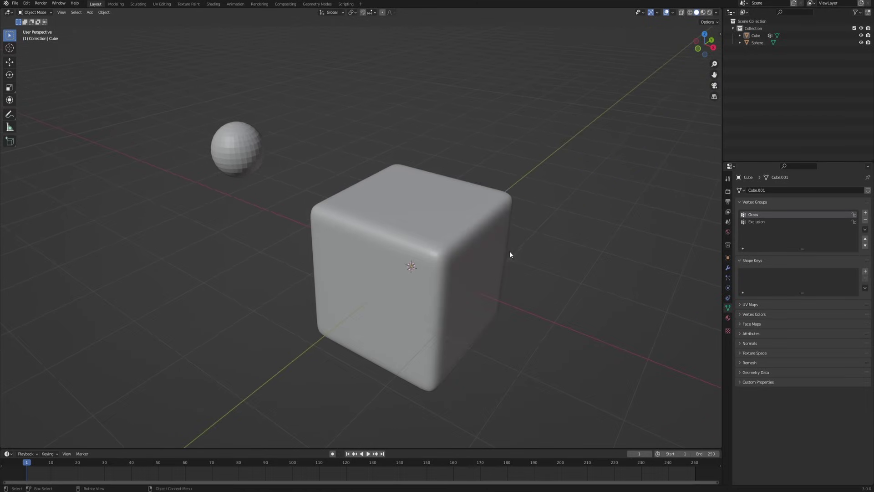
- Enable Dynamic Paint physics on the cube and add a canvas to it
{"action": "left_click", "coordinate": [442, 214]}
{"action": "left_click", "coordinate": [727, 288]}
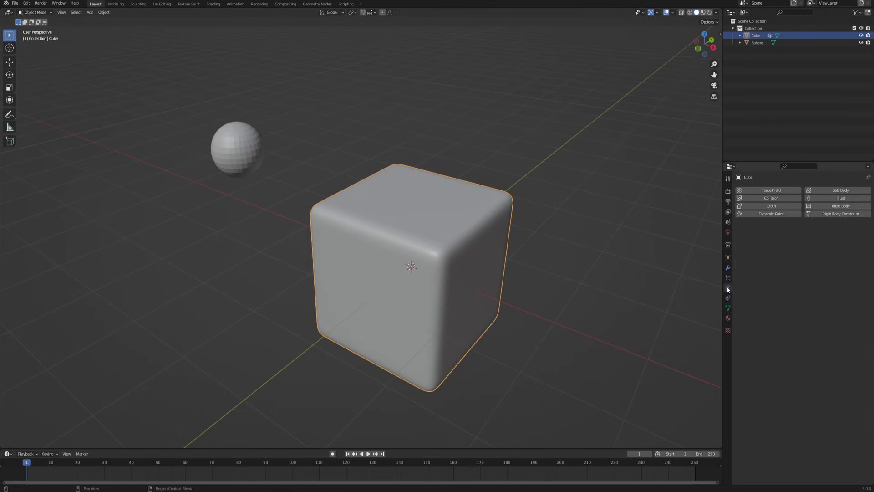
{"action": "left_click", "coordinate": [762, 214]}
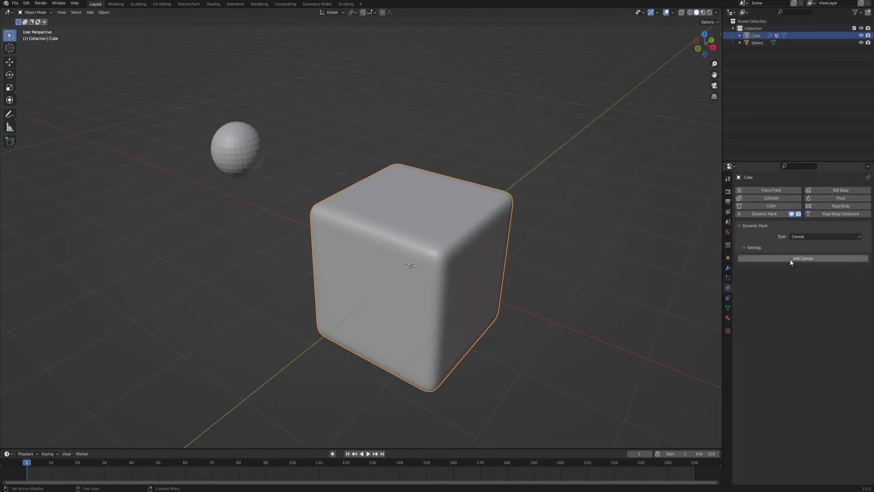
{"action": "left_click", "coordinate": [790, 259]}
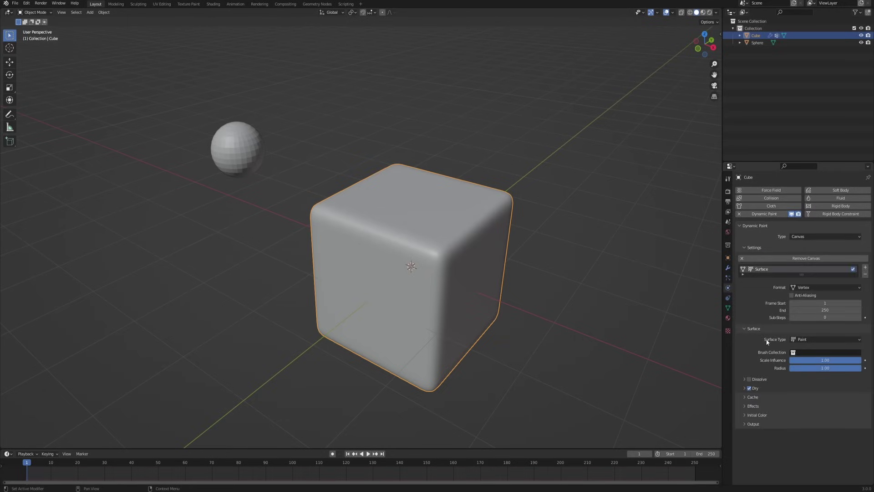
- Set the canvas surface type to Weight and its output vertex group to Exclusion
{"action": "left_click", "coordinate": [823, 342]}
{"action": "left_click", "coordinate": [824, 359]}
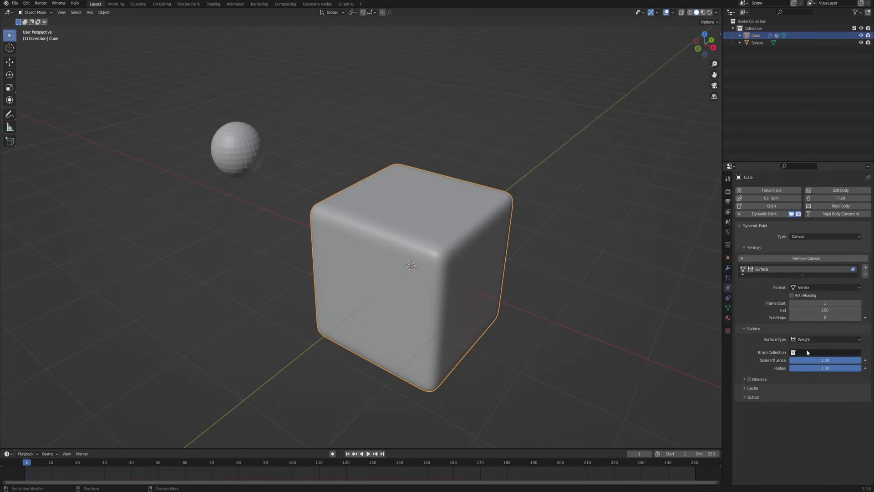
{"action": "left_click", "coordinate": [762, 398]}
{"action": "left_click", "coordinate": [809, 409]}
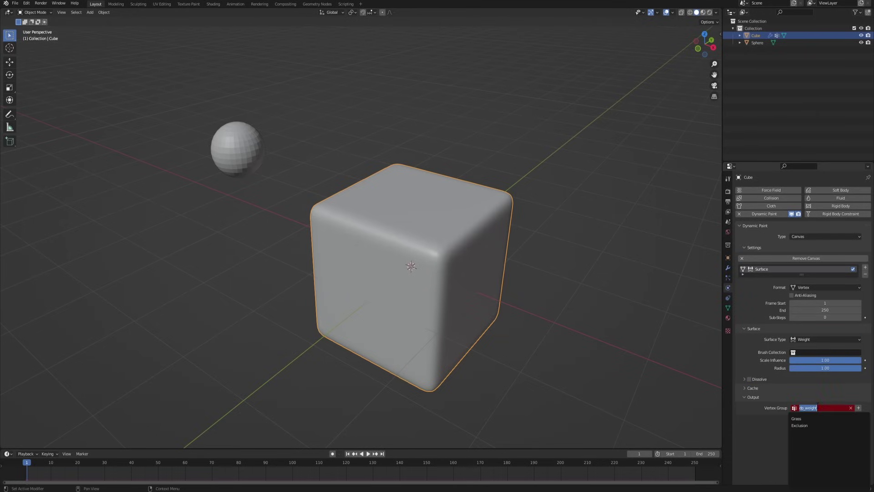
{"action": "left_click", "coordinate": [806, 426]}
{"action": "middle_click_drag", "start_coordinate": [716, 319], "coordinate": [698, 292]}
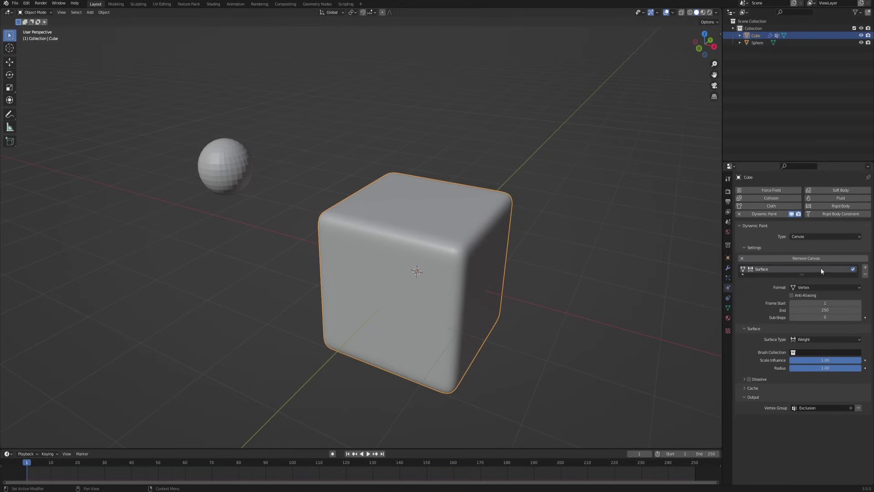
- Add a Dynamic Paint brush to the sphere and set its paint source to Mesh Volume + Proximity
{"action": "left_click", "coordinate": [229, 164]}
{"action": "mouse_move", "coordinate": [229, 163]}
{"action": "middle_mouse_down"}
{"action": "mouse_move", "coordinate": [209, 186]}
{"action": "mouse_move", "coordinate": [228, 177]}
{"action": "middle_mouse_up"}
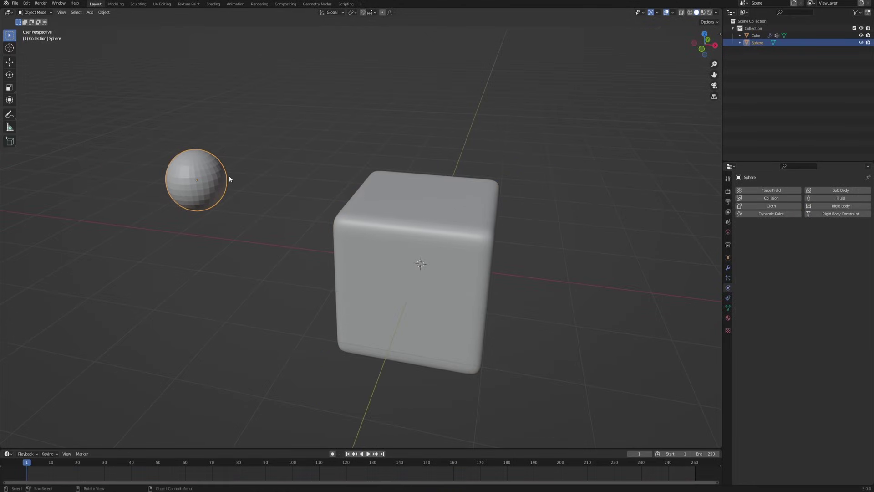
{"action": "left_click", "coordinate": [757, 214]}
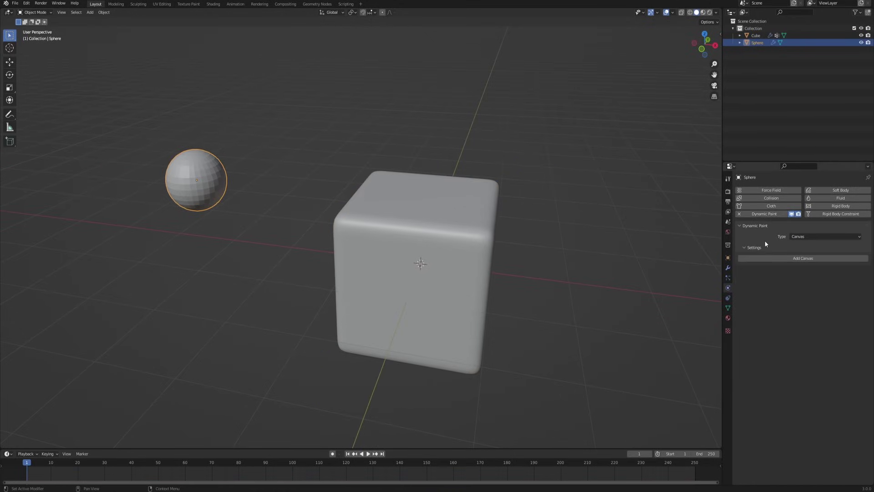
{"action": "left_click", "coordinate": [826, 237]}
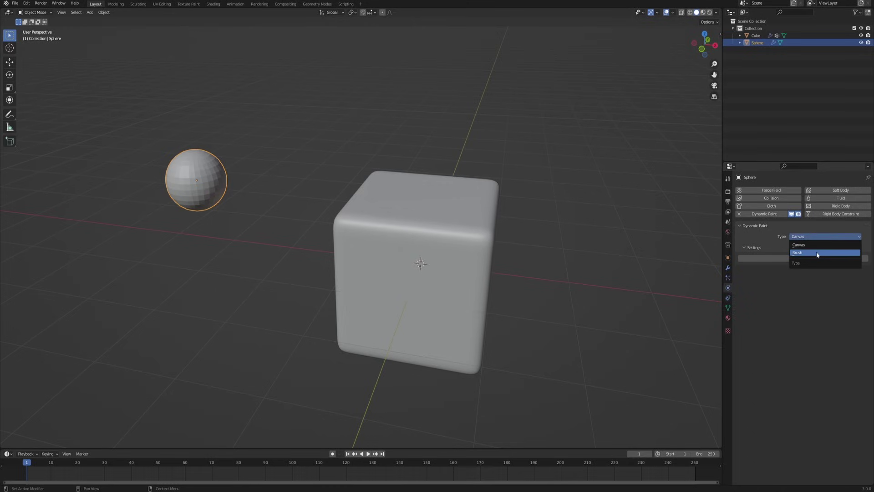
{"action": "left_click", "coordinate": [813, 248]}
{"action": "left_click", "coordinate": [811, 258]}
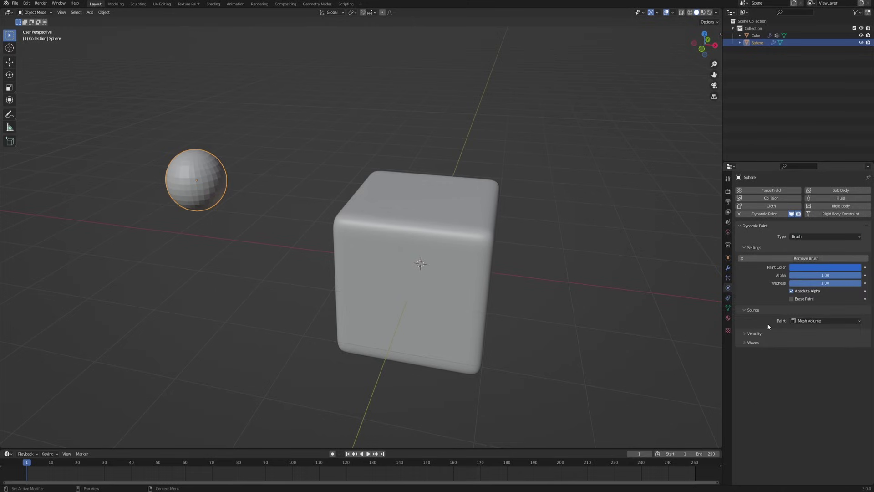
{"action": "left_click", "coordinate": [839, 322]}
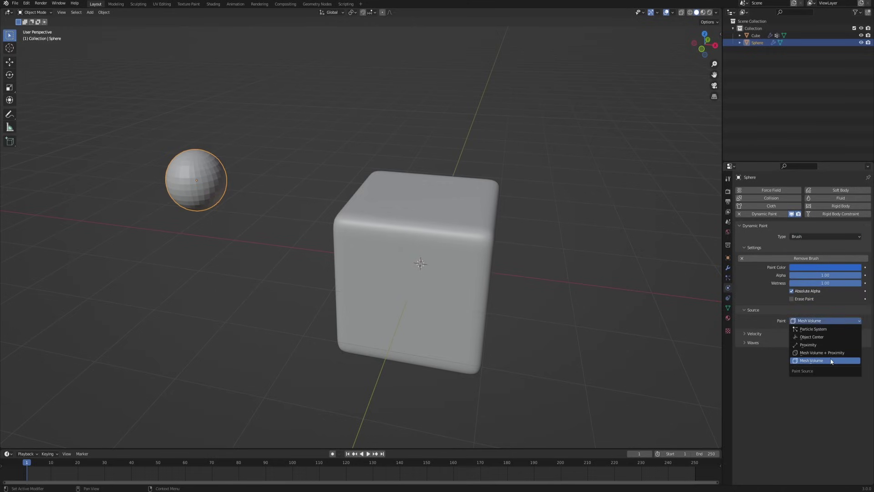
{"action": "left_click", "coordinate": [811, 353]}
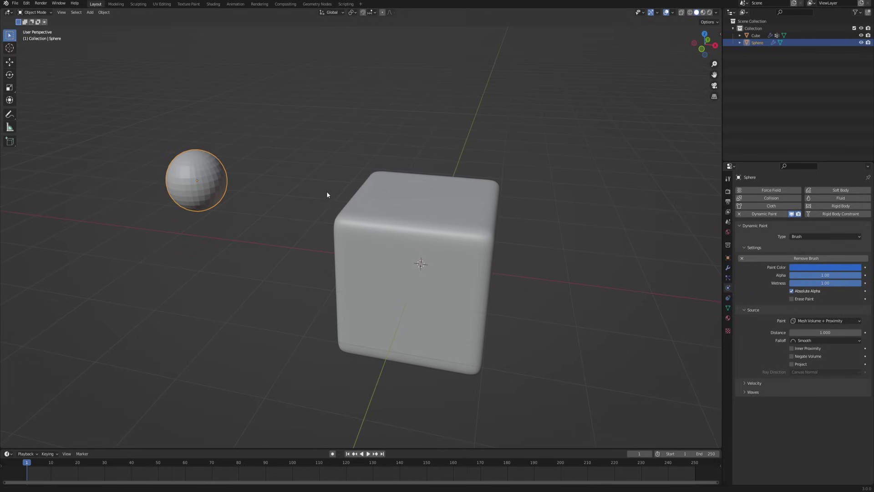
- Insert a keyframe for the sphere's starting position beside the cube at frame 1
{"action": "middle_click_drag", "start_coordinate": [327, 191], "coordinate": [342, 201], "text": "shift"}
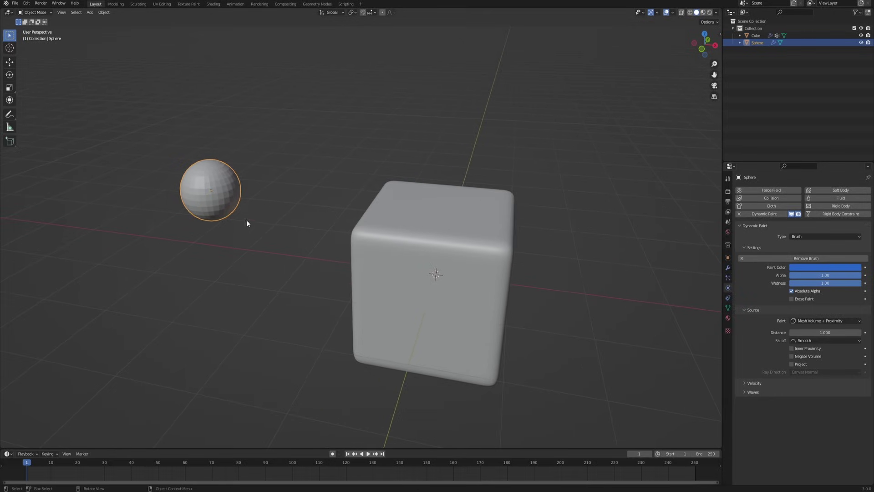
{"action": "middle_click_drag", "start_coordinate": [309, 233], "coordinate": [237, 316]}
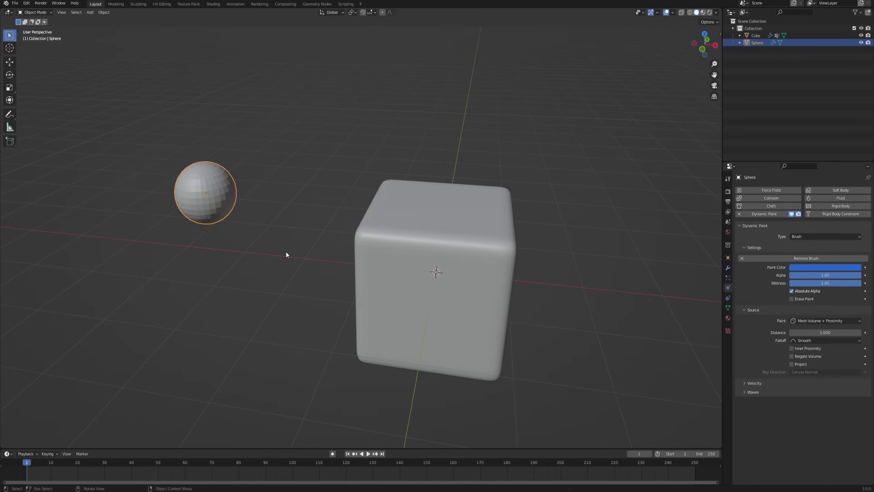
{"action": "key", "text": "i"}
{"action": "left_click", "coordinate": [222, 254]}
- At frame 60, move the sphere about 5 m along X past the cube and keyframe its new position
{"action": "left_click_drag", "start_coordinate": [175, 462], "coordinate": [185, 465]}
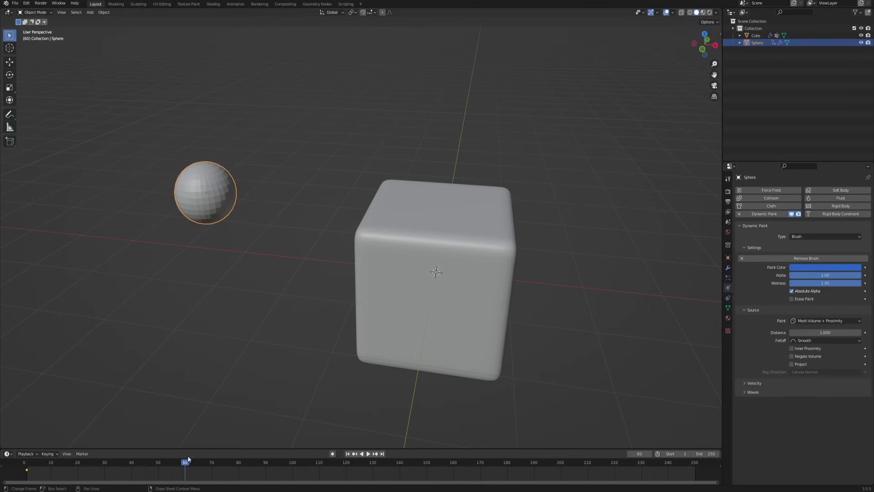
{"action": "key", "text": "g"}
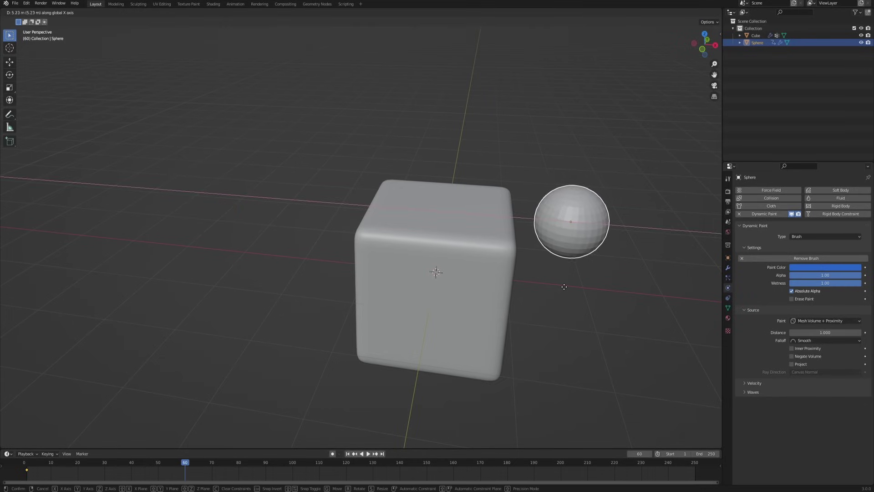
{"action": "left_click", "coordinate": [587, 279]}
{"action": "key", "text": "i"}
{"action": "left_click", "coordinate": [572, 268]}
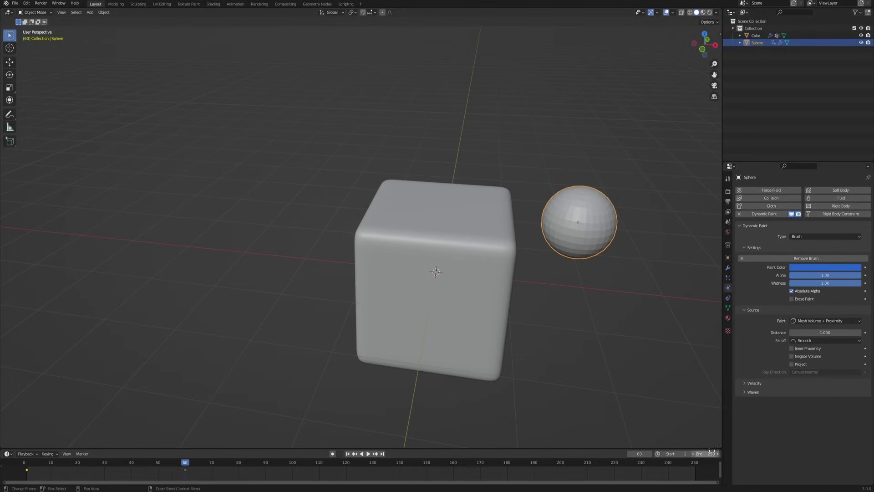
- Set the animation's end frame to 60 and play the sphere's movement through the cube
{"action": "key", "text": "Return"}
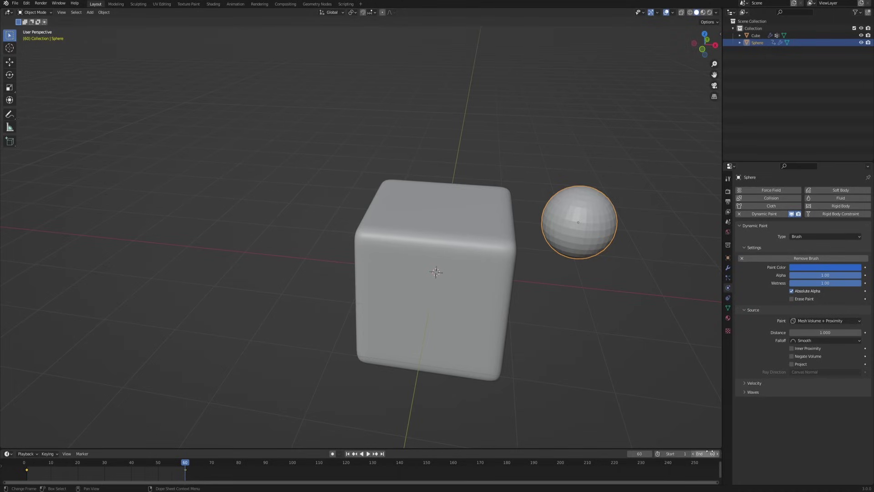
{"action": "left_click", "coordinate": [368, 454]}
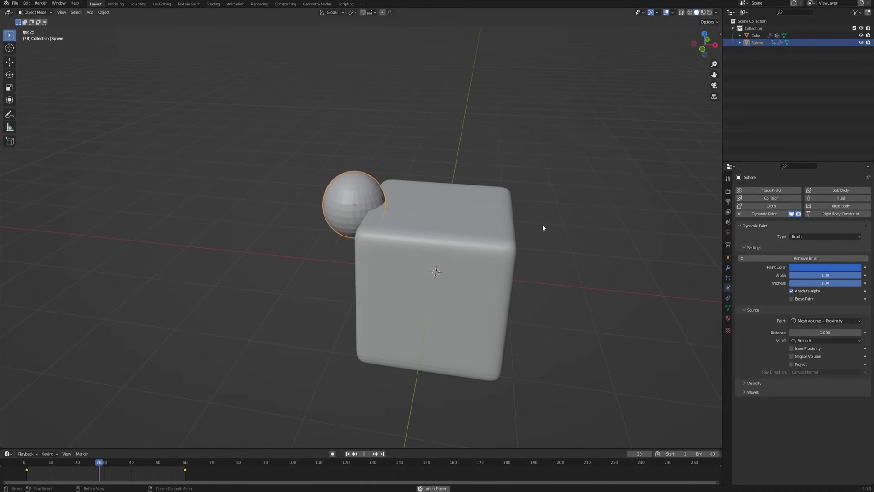
{"action": "middle_click_drag", "start_coordinate": [476, 256], "coordinate": [440, 225]}
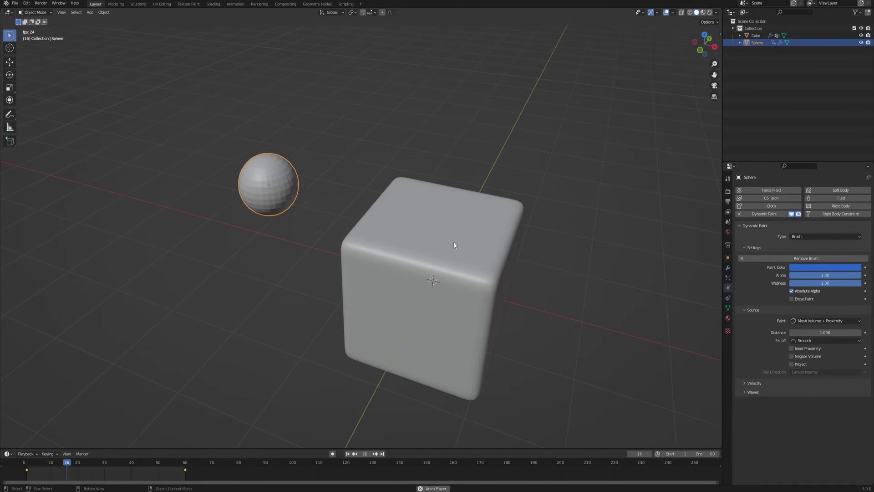
- Switch the cube to Weight Paint mode and make Exclusion its active vertex group
{"action": "left_click", "coordinate": [422, 203]}
{"action": "key", "text": "ctrl+Tab"}
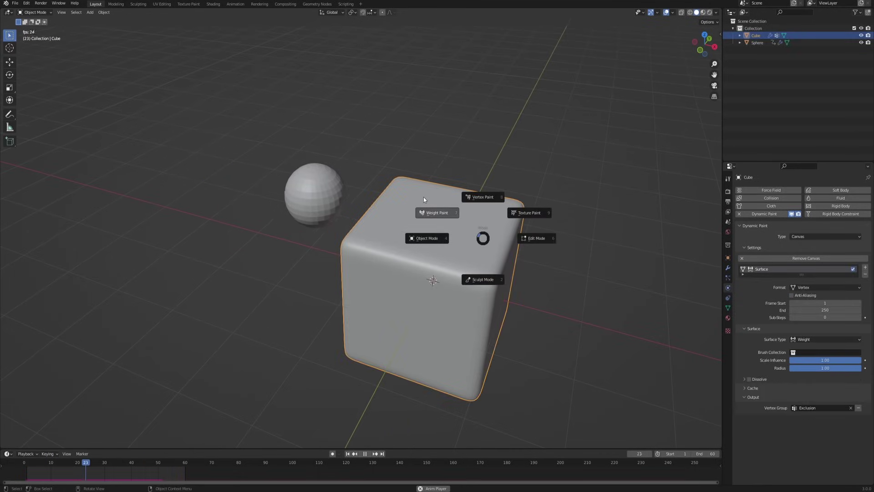
{"action": "left_click", "coordinate": [423, 197]}
{"action": "middle_click_drag", "start_coordinate": [454, 281], "coordinate": [469, 256]}
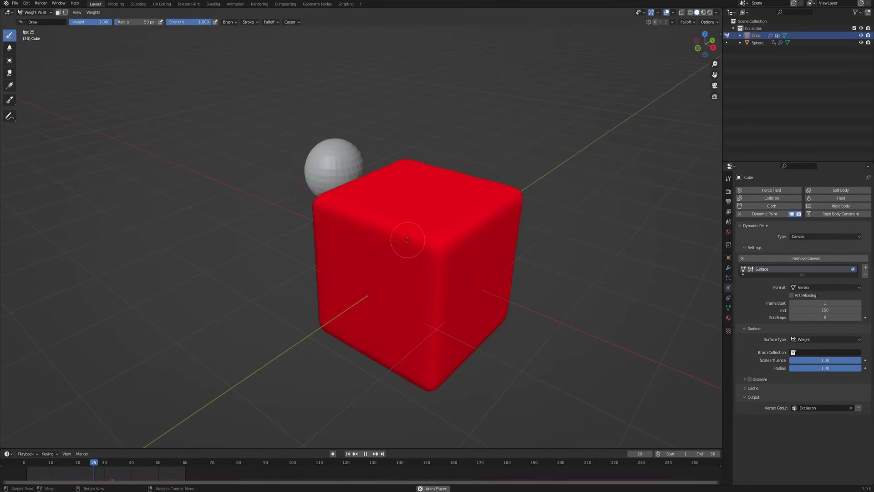
{"action": "left_click", "coordinate": [728, 308]}
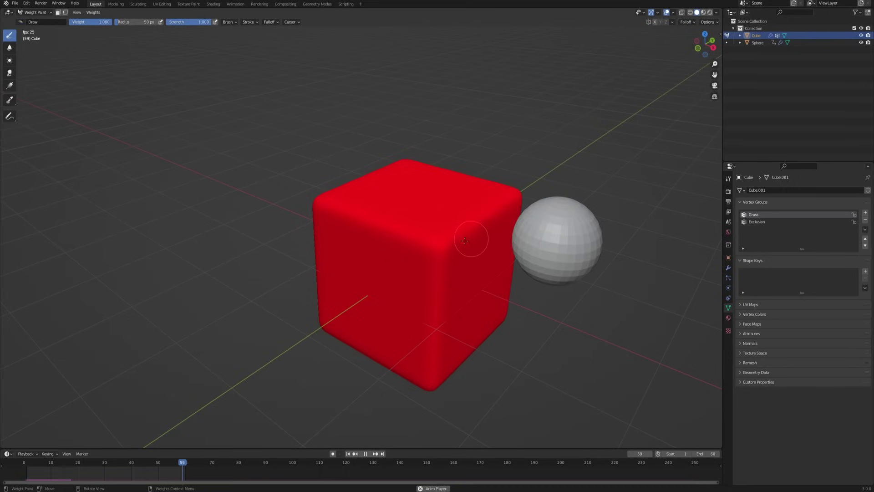
{"action": "left_click", "coordinate": [756, 222]}
- Pause the playback to examine the weights the sphere paints on the cube, and return to Object Mode
{"action": "middle_click_drag", "start_coordinate": [460, 255], "coordinate": [371, 169]}
{"action": "left_click", "coordinate": [365, 454]}
{"action": "scroll", "coordinate": [417, 196], "scroll_direction": "up", "scroll_amount": 3}
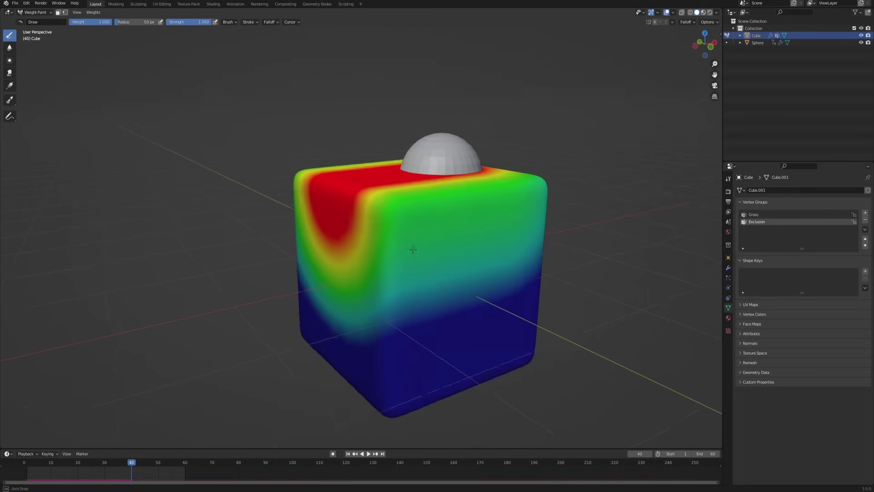
{"action": "middle_click_drag", "start_coordinate": [410, 250], "coordinate": [431, 251]}
{"action": "key", "text": "ctrl+Tab"}
{"action": "left_click", "coordinate": [379, 217]}
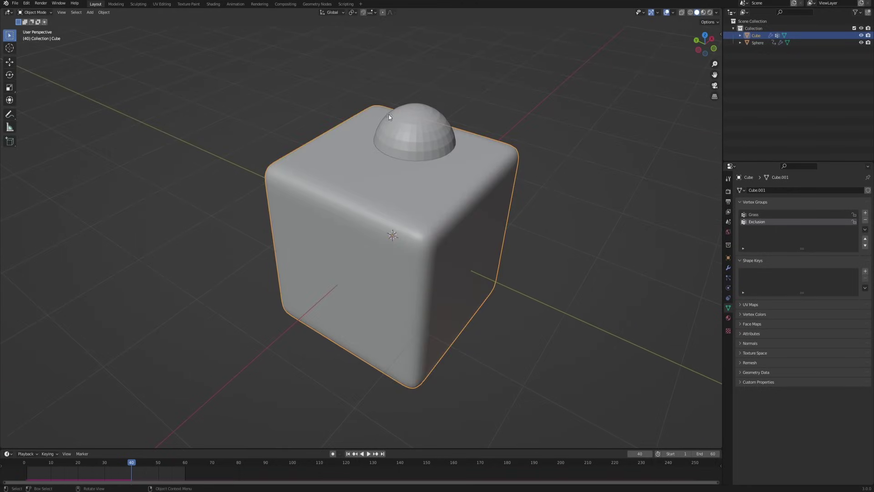
- Set the sphere brush's falloff to Color Ramp and move the ramp's transparent end stop to position 0.154
{"action": "left_click", "coordinate": [420, 129]}
{"action": "left_click", "coordinate": [727, 288]}
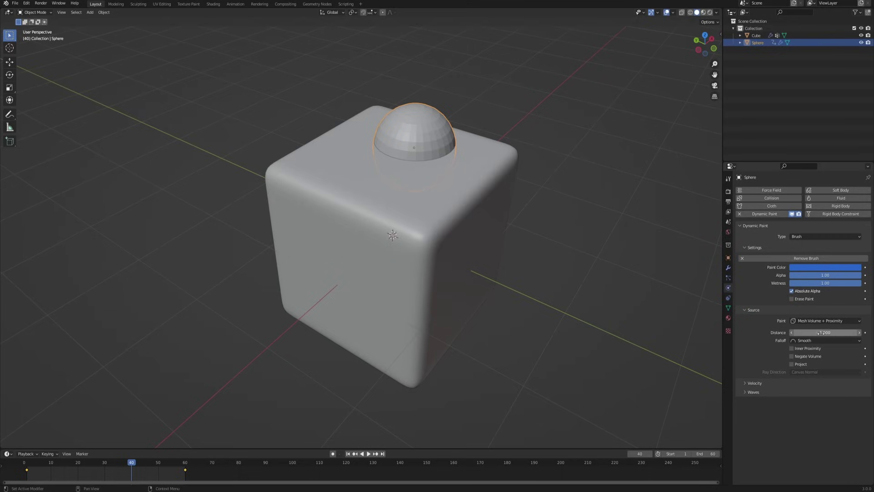
{"action": "left_click", "coordinate": [832, 340]}
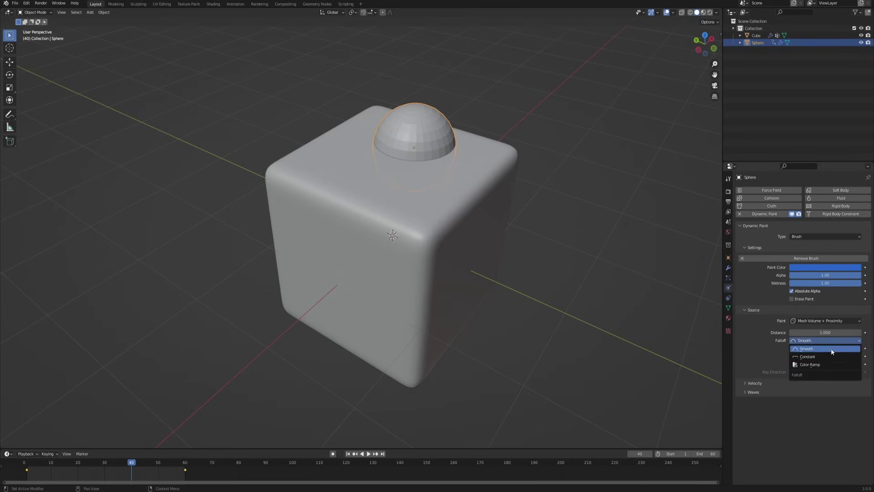
{"action": "left_click", "coordinate": [814, 364]}
{"action": "left_click_drag", "start_coordinate": [864, 420], "coordinate": [757, 417]}
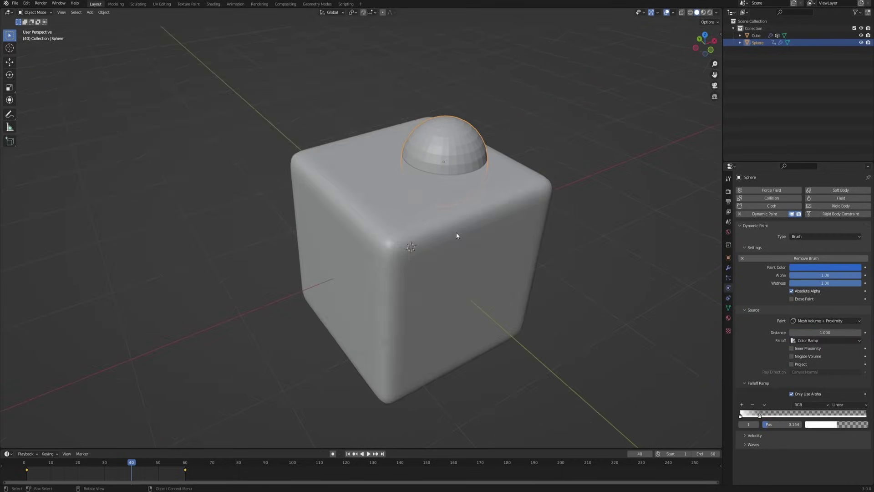
- Play the animation with the cube in Weight Paint mode to examine the narrowed falloff, and return to Object Mode
{"action": "left_click", "coordinate": [455, 217]}
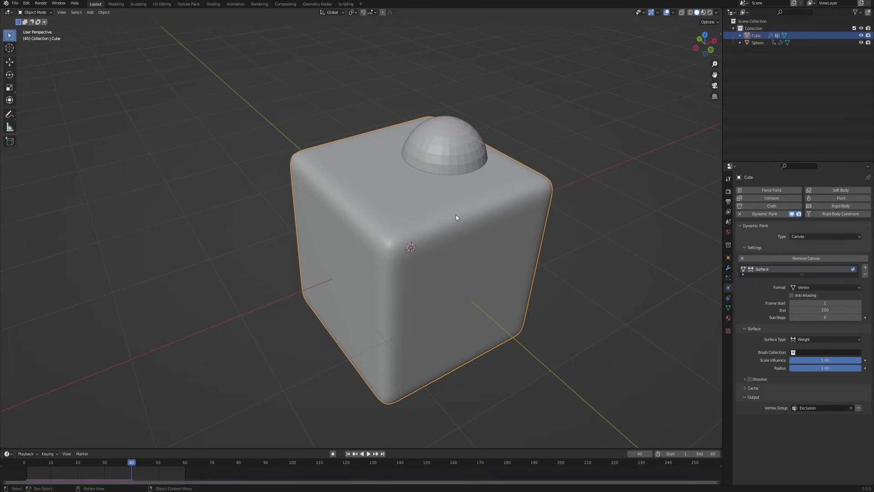
{"action": "key", "text": "ctrl+Tab"}
{"action": "left_click", "coordinate": [399, 190]}
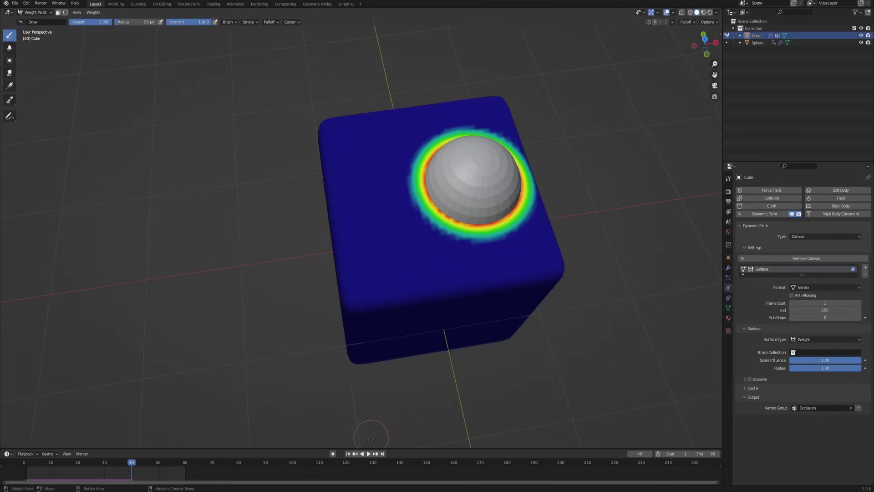
{"action": "left_click", "coordinate": [370, 454]}
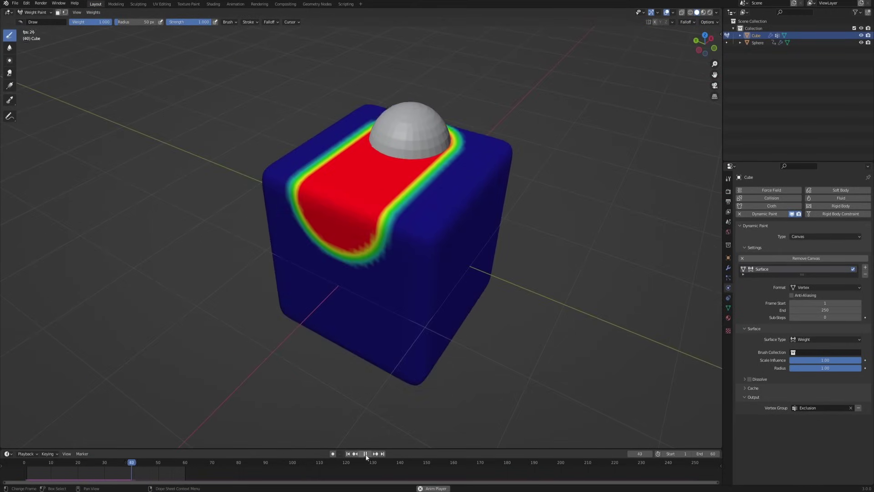
{"action": "key", "text": "space"}
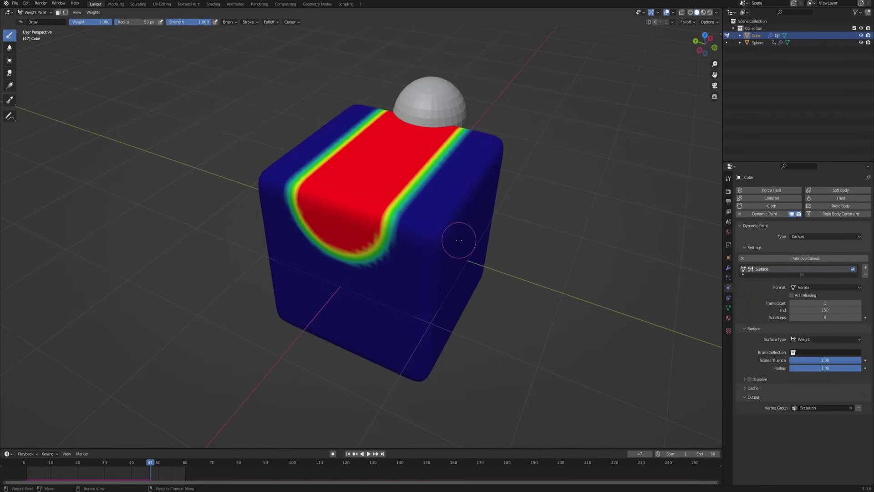
{"action": "key", "text": "ctrl+Tab"}
{"action": "left_click", "coordinate": [385, 230]}
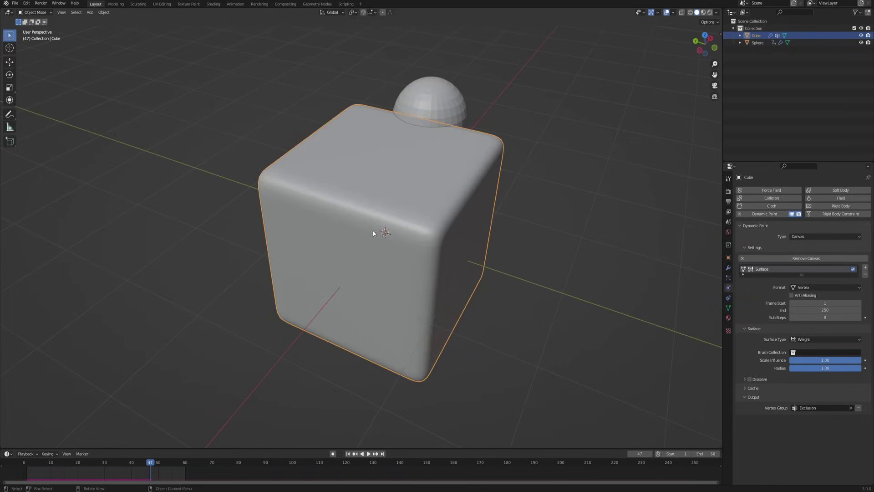
- Add a Vertex Weight Mix modifier to the cube with Grass as vertex group A and Exclusion as group B
{"action": "middle_click_drag", "start_coordinate": [447, 209], "coordinate": [443, 208]}
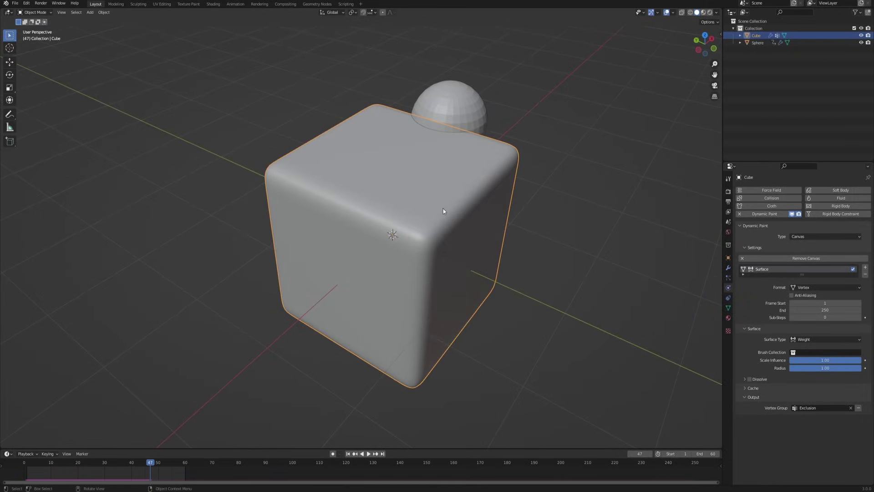
{"action": "left_click", "coordinate": [728, 269]}
{"action": "left_click", "coordinate": [752, 190]}
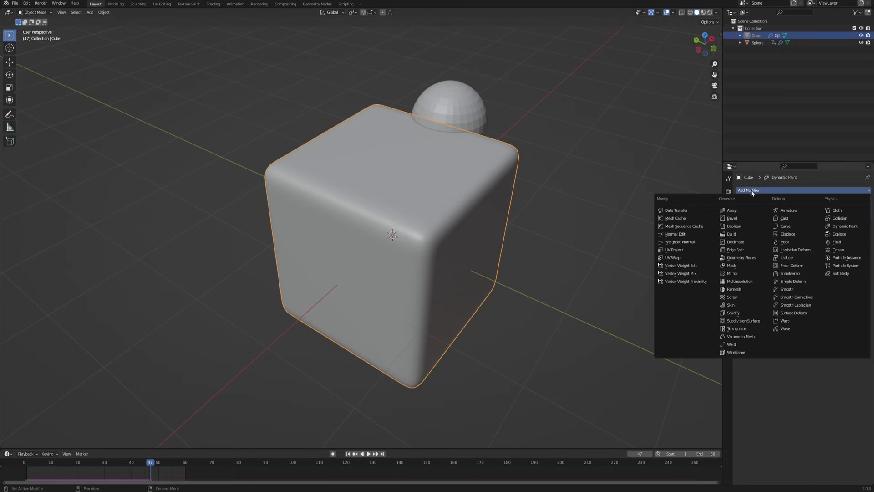
{"action": "left_click", "coordinate": [676, 274]}
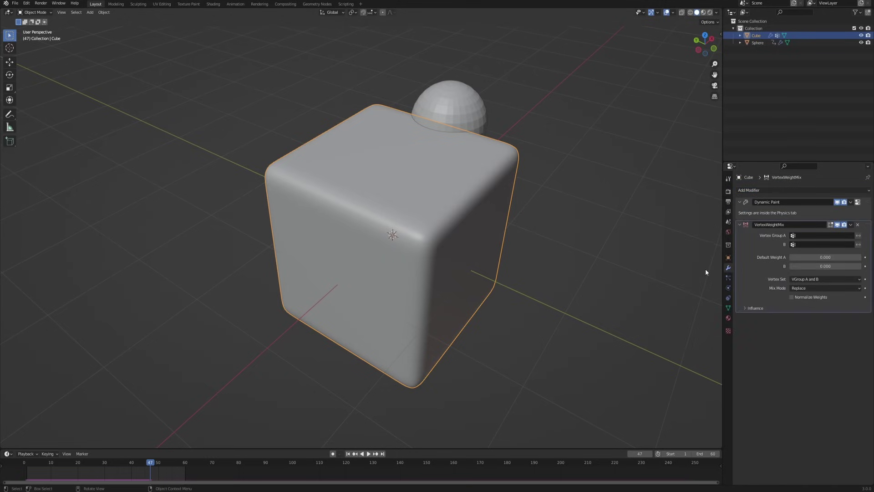
{"action": "left_click", "coordinate": [810, 235]}
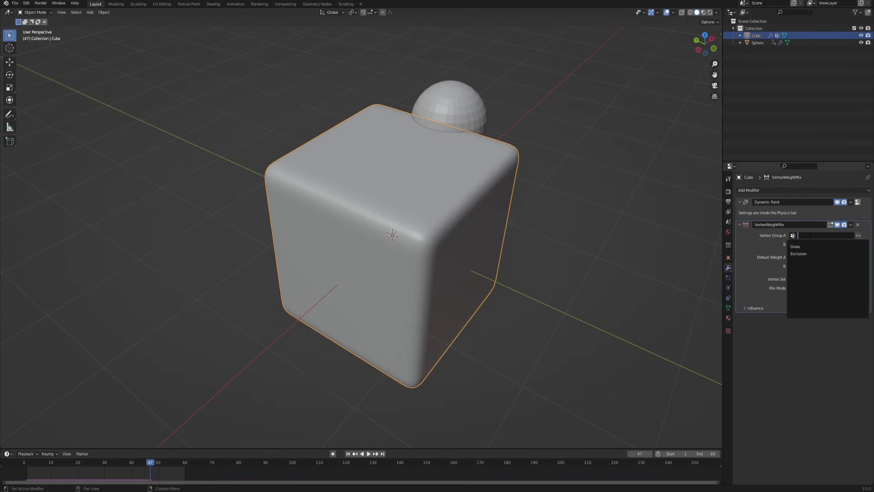
{"action": "left_click", "coordinate": [795, 245]}
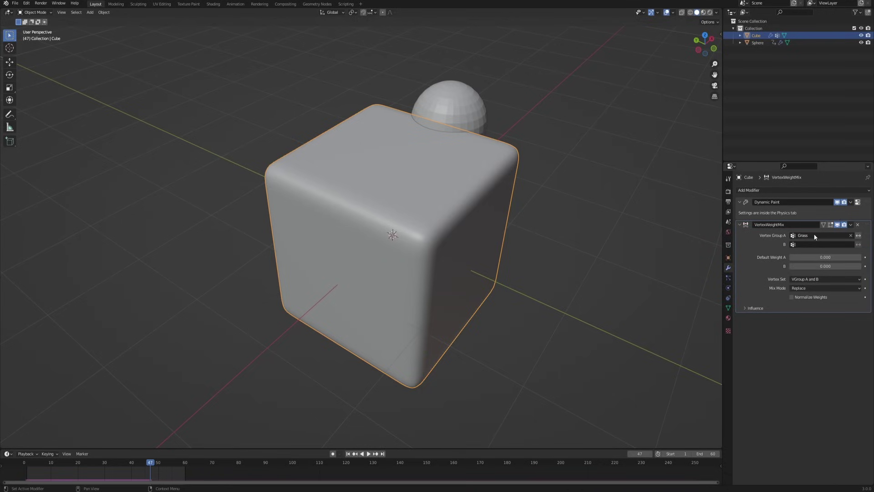
{"action": "left_click", "coordinate": [803, 245]}
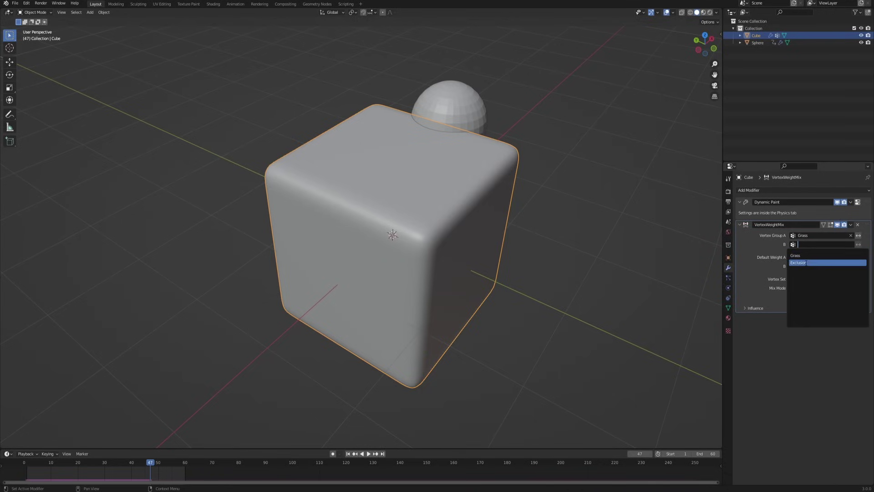
{"action": "left_click", "coordinate": [806, 263]}
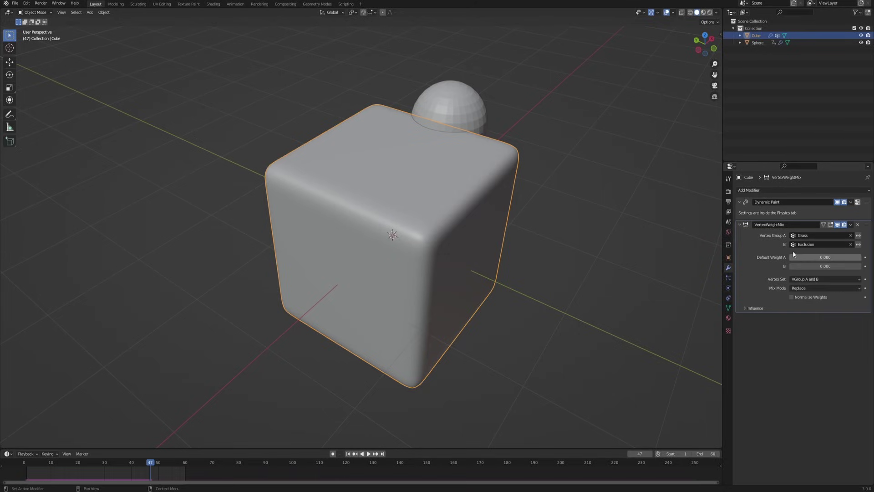
- Set the Vertex Weight Mix modifier's vertex set to VGroup A and its mix mode to Subtract
{"action": "left_click", "coordinate": [805, 280]}
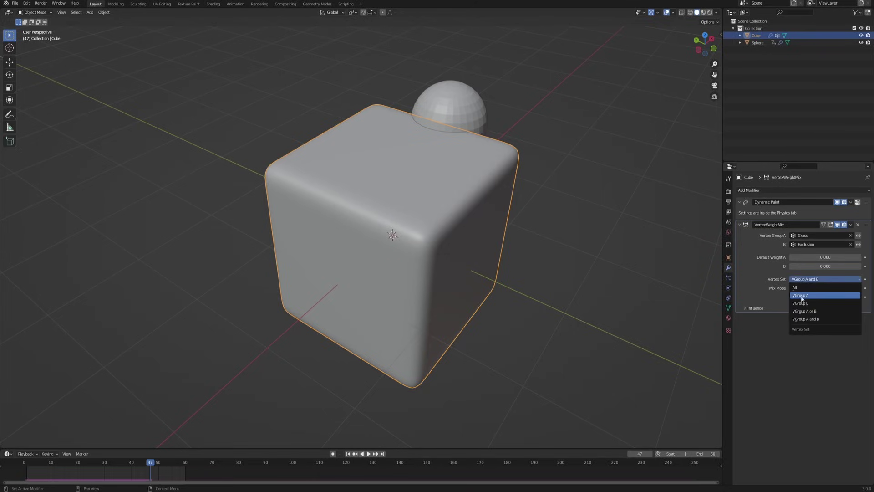
{"action": "left_click", "coordinate": [799, 296]}
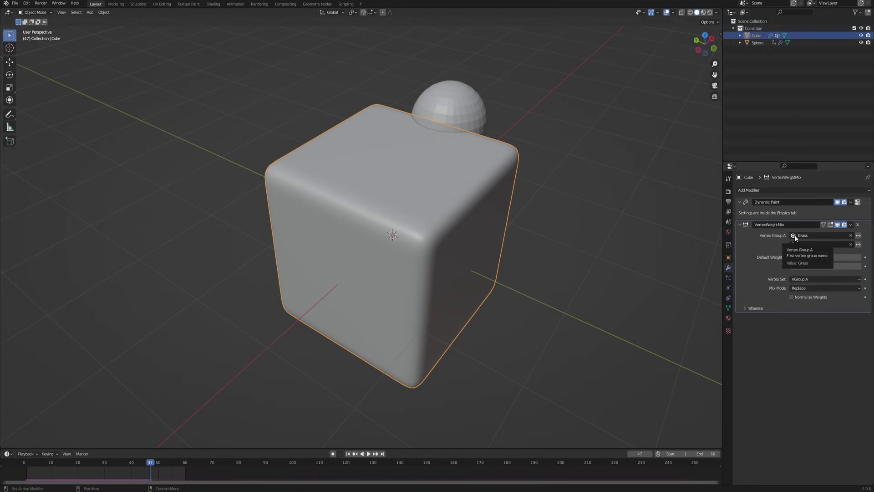
{"action": "left_click", "coordinate": [831, 288]}
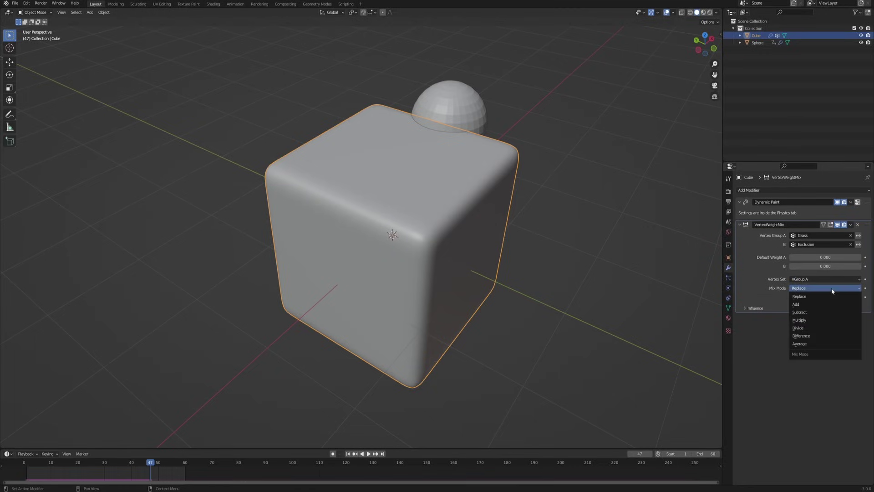
{"action": "left_click", "coordinate": [810, 308]}
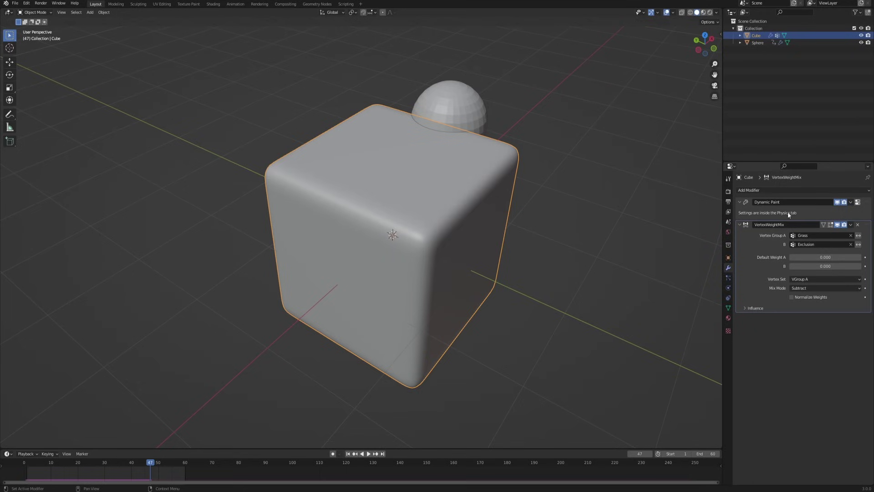
- Add a particle system to the cube, switch it to Hair and set the hair length to 0.2 m
{"action": "left_click", "coordinate": [729, 278]}
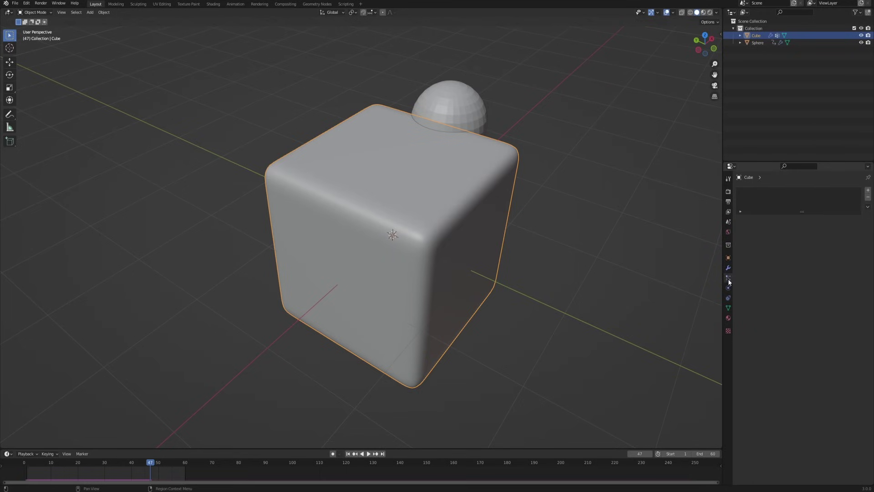
{"action": "left_click", "coordinate": [868, 191]}
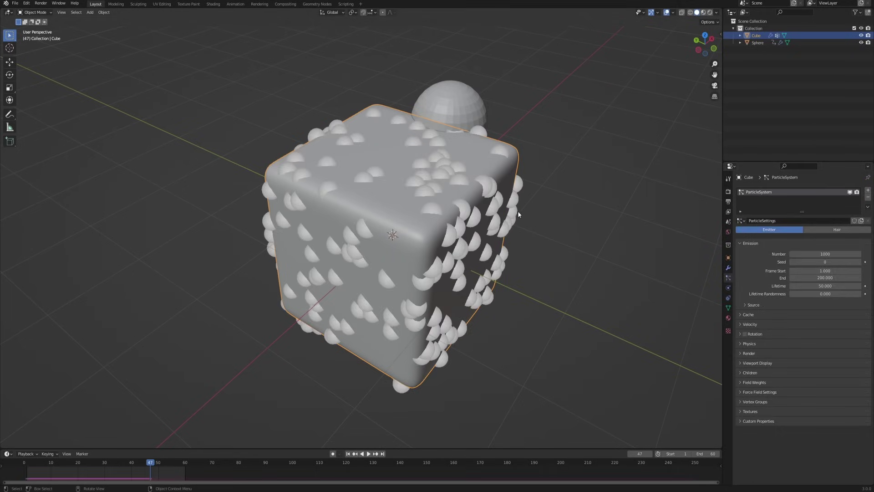
{"action": "scroll", "coordinate": [522, 214], "scroll_direction": "up", "scroll_amount": 1}
{"action": "left_click", "coordinate": [825, 230]}
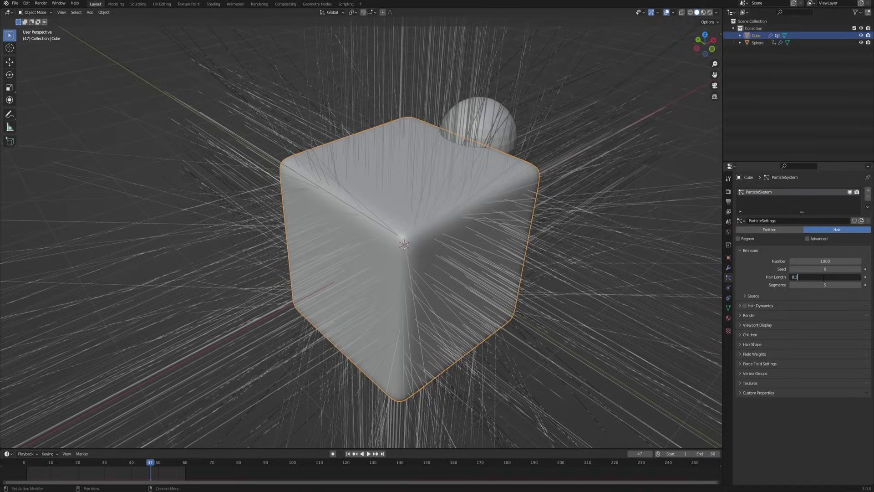
{"action": "type", "text": ".2"}
{"action": "key", "text": "Return"}
{"action": "middle_click_drag", "start_coordinate": [632, 248], "coordinate": [552, 242]}
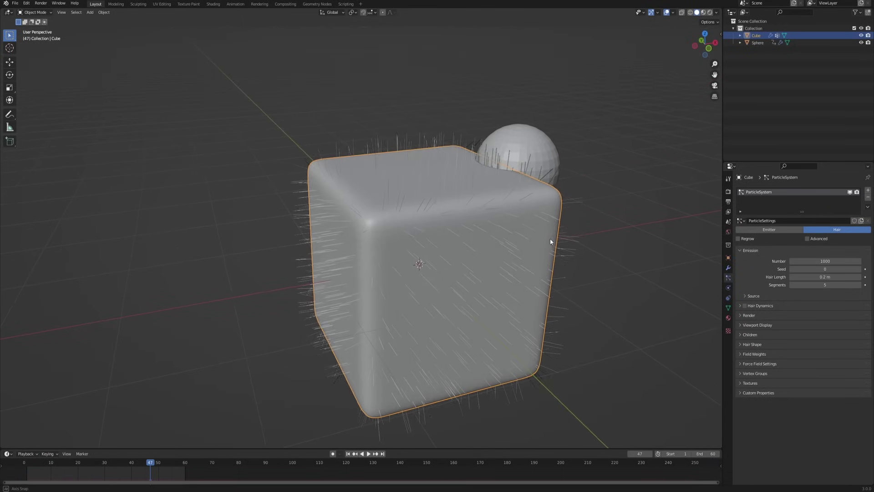
- Turn on Interpolated children for the cube's hair and set the hair number to 2000
{"action": "left_click", "coordinate": [763, 335]}
{"action": "left_click", "coordinate": [850, 346]}
{"action": "mouse_move", "coordinate": [712, 327]}
{"action": "middle_mouse_down"}
{"action": "mouse_move", "coordinate": [513, 271]}
{"action": "mouse_move", "coordinate": [540, 269]}
{"action": "mouse_move", "coordinate": [703, 339]}
{"action": "middle_mouse_up"}
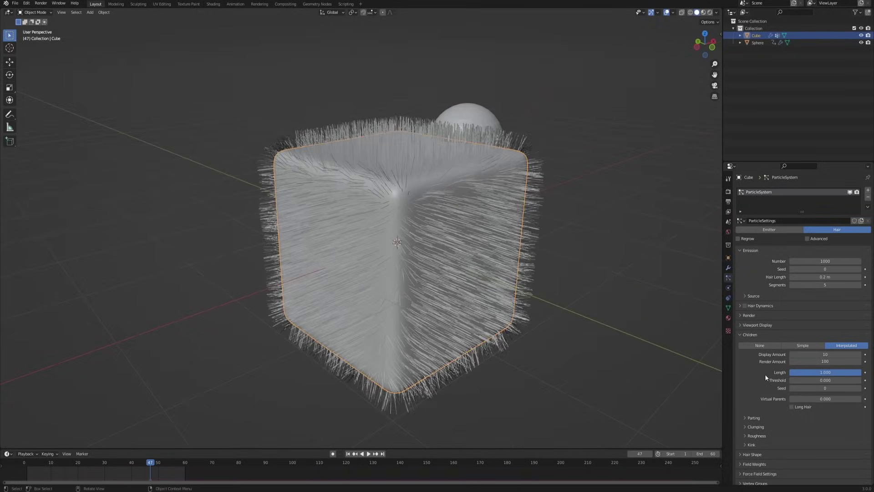
{"action": "left_click", "coordinate": [819, 261]}
{"action": "type", "text": "2000"}
{"action": "key", "text": "Return"}
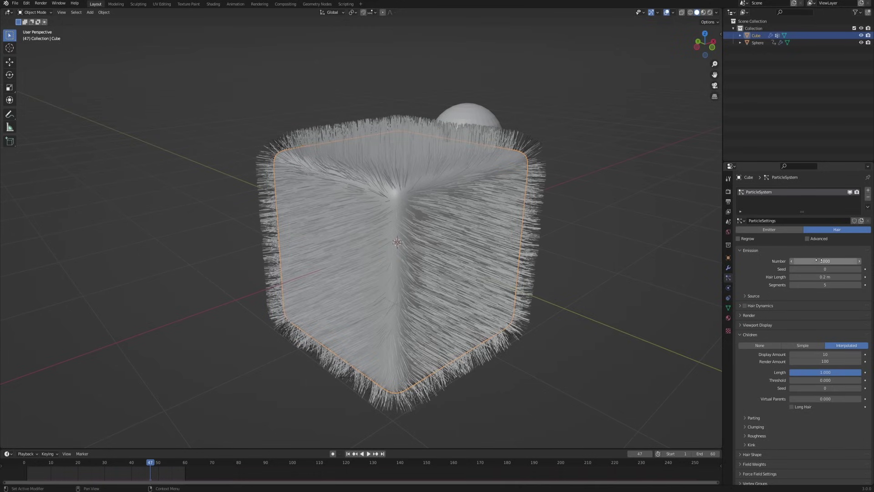
- Assign the Grass vertex group to the density of the cube's hair particle system
{"action": "scroll", "coordinate": [804, 382], "scroll_direction": "down", "scroll_amount": 1}
{"action": "left_click", "coordinate": [755, 460]}
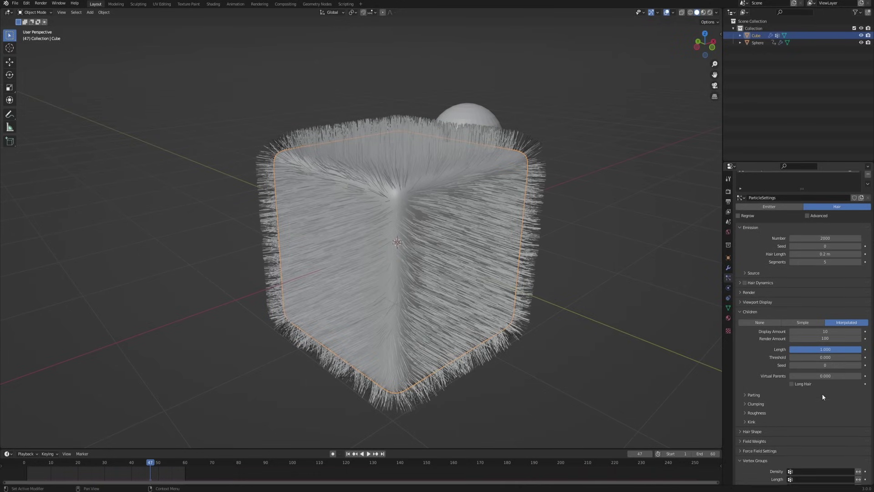
{"action": "scroll", "coordinate": [773, 396], "scroll_direction": "down", "scroll_amount": 3}
{"action": "left_click", "coordinate": [814, 403]}
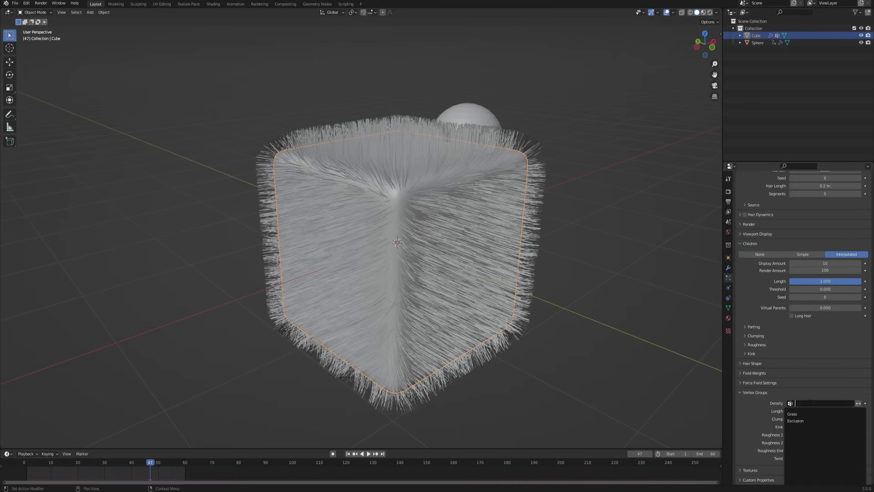
{"action": "left_click", "coordinate": [799, 414]}
- Play the animation and view the cube from several angles to examine how the grass reacts to the sphere, pausing at frame 34
{"action": "key", "text": "space"}
{"action": "middle_click_drag", "start_coordinate": [566, 225], "coordinate": [425, 332]}
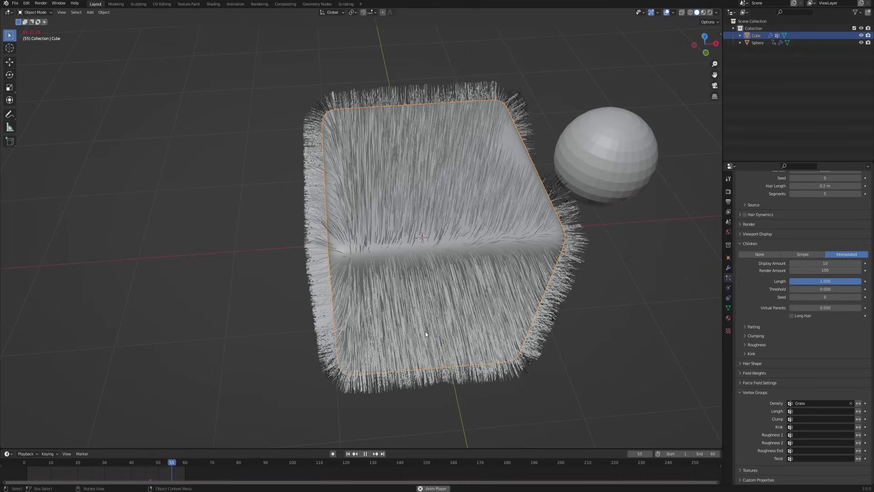
{"action": "middle_click_drag", "start_coordinate": [369, 207], "coordinate": [568, 160]}
{"action": "middle_click_drag", "start_coordinate": [404, 185], "coordinate": [395, 224]}
{"action": "key", "text": "space"}
{"action": "middle_click_drag", "start_coordinate": [402, 140], "coordinate": [457, 203]}
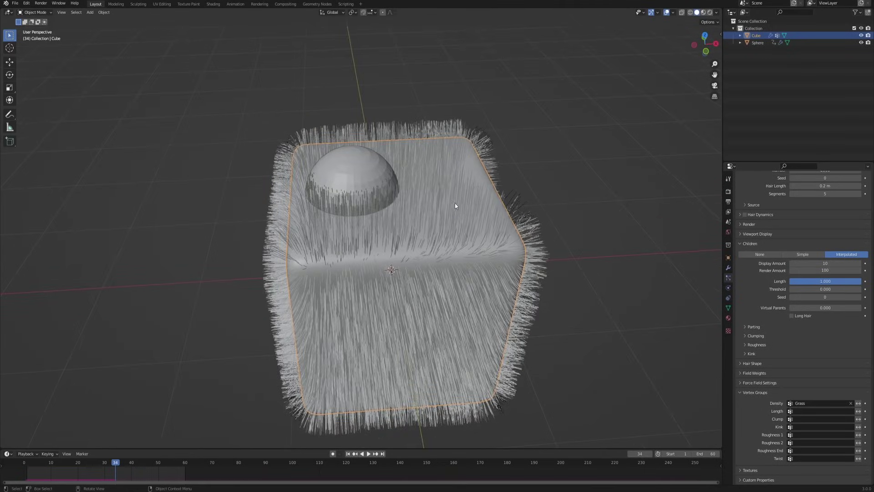
- Set the hair number to 1999 to force the grass to refresh at the current frame, and inspect it around the sphere
{"action": "scroll", "coordinate": [826, 294], "scroll_direction": "up", "scroll_amount": 5}
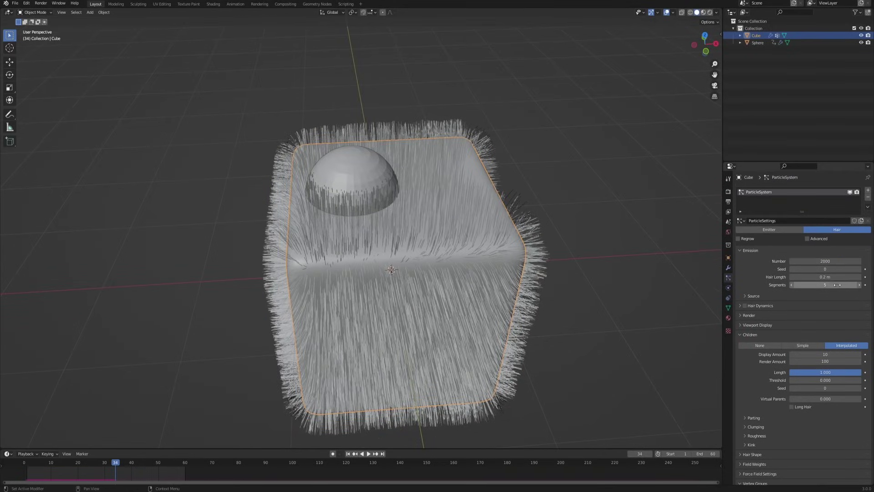
{"action": "left_click", "coordinate": [790, 261]}
{"action": "middle_click_drag", "start_coordinate": [401, 209], "coordinate": [394, 247]}
{"action": "middle_click_drag", "start_coordinate": [402, 190], "coordinate": [324, 212]}
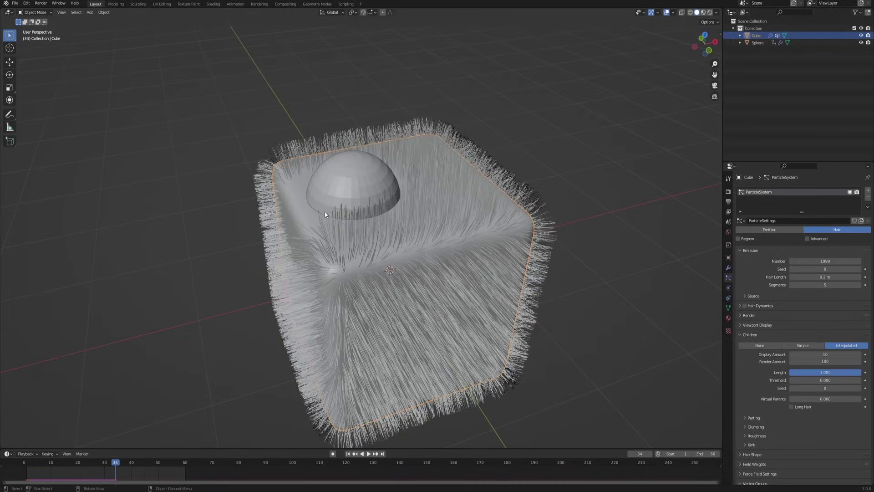
- Enable Regrow for the grass hair while the animation plays, and pause at frame 55 to examine the sphere's trail
{"action": "left_click", "coordinate": [369, 454]}
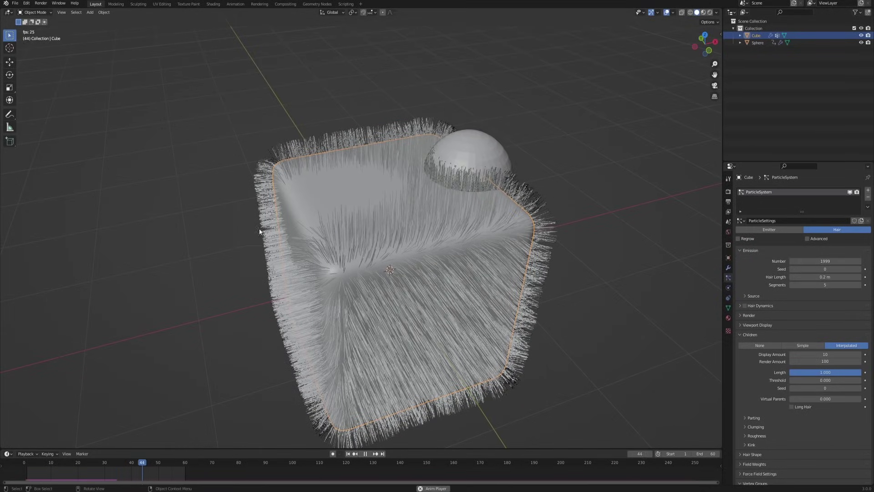
{"action": "left_click", "coordinate": [738, 239]}
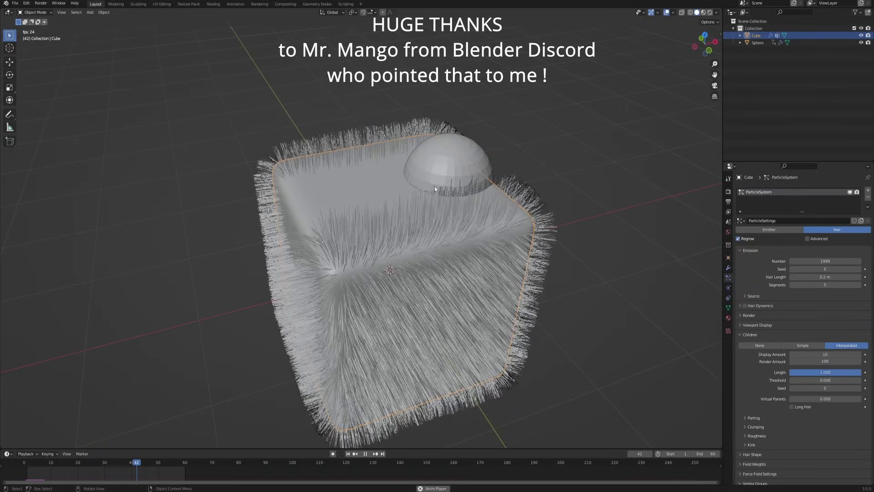
{"action": "middle_click_drag", "start_coordinate": [419, 190], "coordinate": [434, 319]}
{"action": "key", "text": "space"}
{"action": "middle_click_drag", "start_coordinate": [414, 281], "coordinate": [405, 215]}
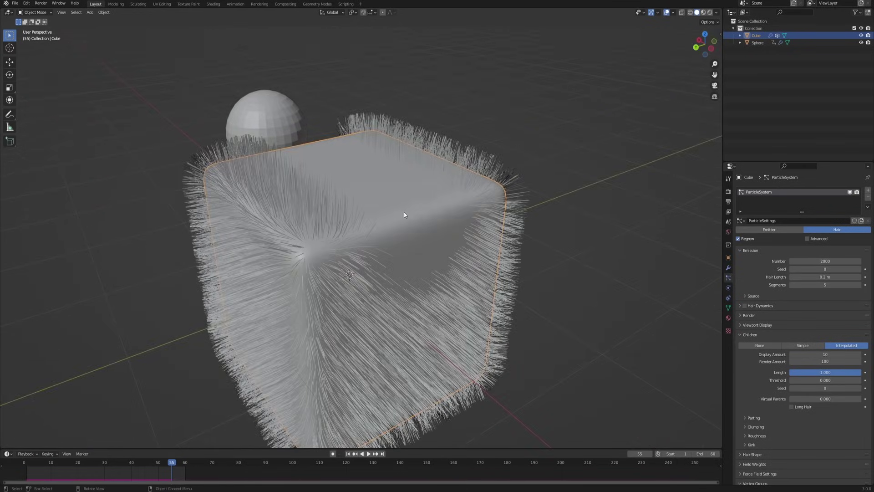
- Add a camera and align it to the current view of the grass cube and sphere
{"action": "middle_click_drag", "start_coordinate": [430, 134], "coordinate": [319, 184]}
{"action": "key", "text": "shift+a"}
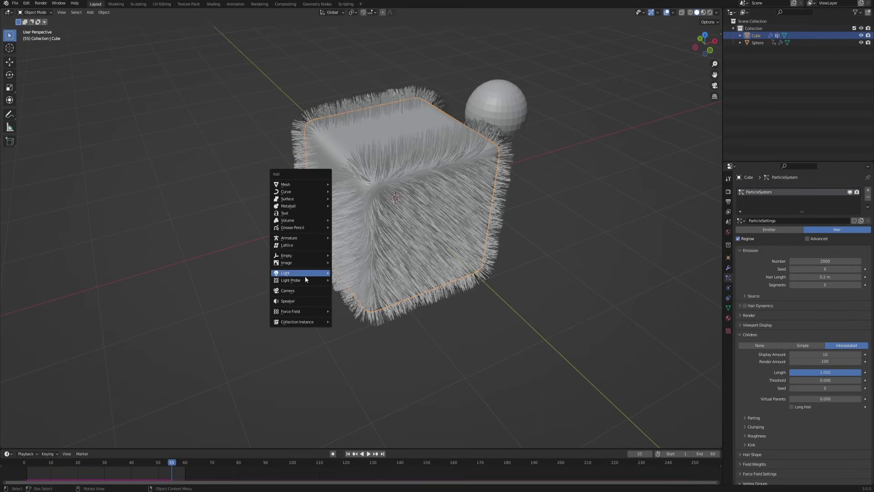
{"action": "left_click", "coordinate": [302, 288]}
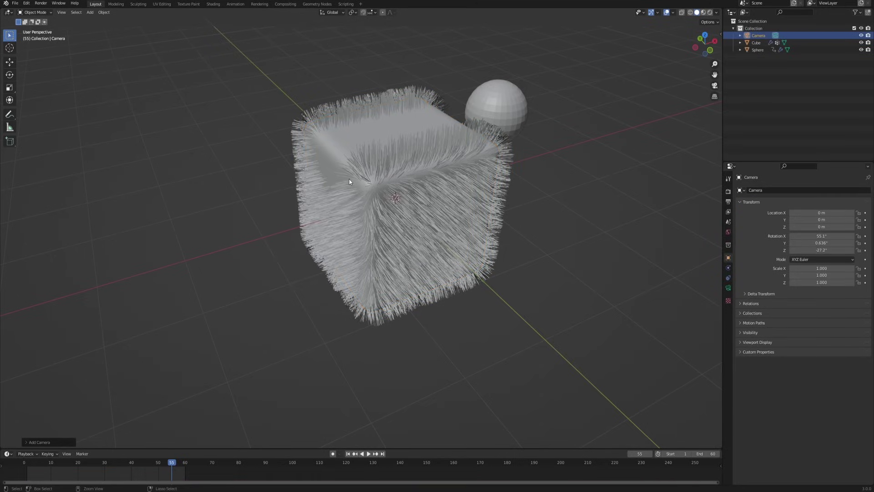
{"action": "key", "text": "ctrl+alt+KP_0"}
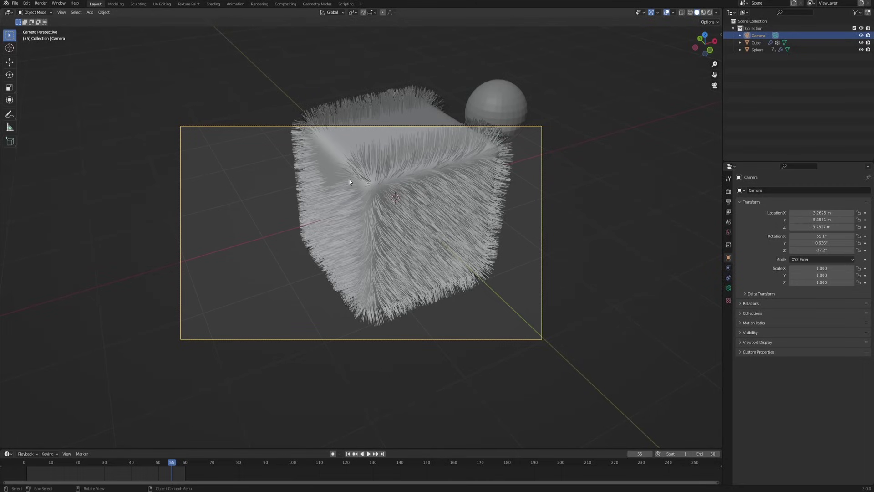
- Lock the camera to the view and reframe it so the cube's top and the sphere are inside the frame
{"action": "key", "text": "n"}
{"action": "left_click", "coordinate": [680, 121]}
{"action": "middle_click_drag", "start_coordinate": [426, 182], "coordinate": [424, 200]}
{"action": "key", "text": "n"}
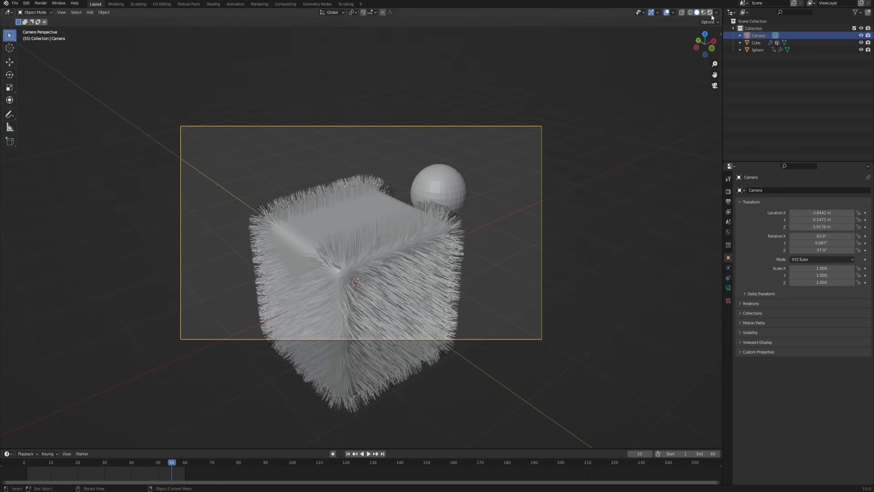
- Switch to rendered shading, add a Sun light, raise it to about 2.88 m above the origin and tilt it to light the cube's sides
{"action": "left_click", "coordinate": [710, 13]}
{"action": "key", "text": "shift+a"}
{"action": "mouse_move", "coordinate": [573, 188]}
{"action": "left_click", "coordinate": [604, 193]}
{"action": "key", "text": "r"}
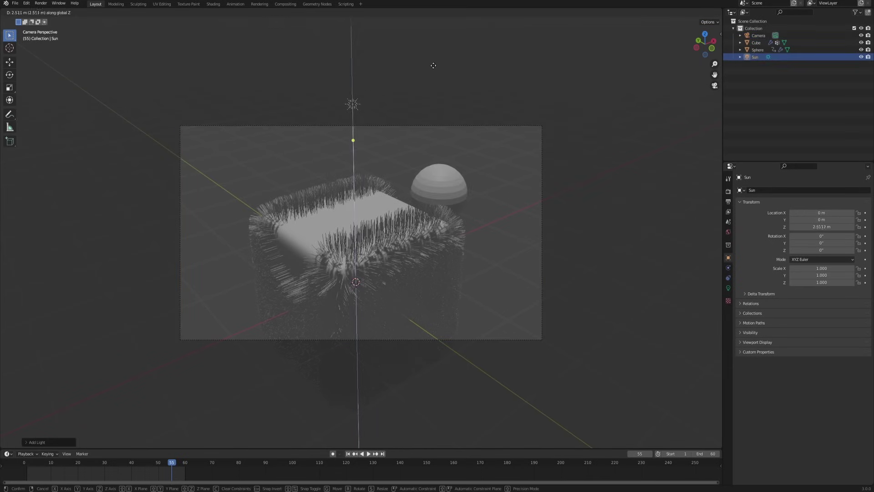
{"action": "left_click", "coordinate": [384, 220]}
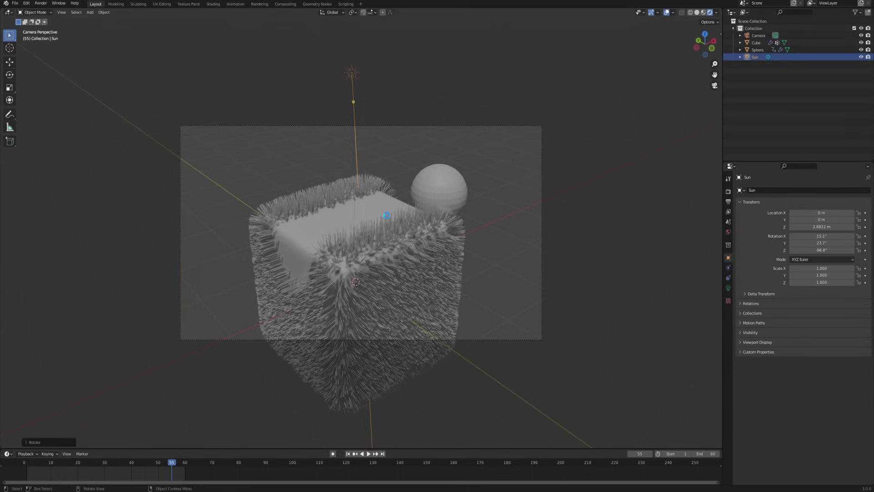
- Render the image at frame 55, compare its grass trail with the viewport, and close the render window
{"action": "key", "text": "F12"}
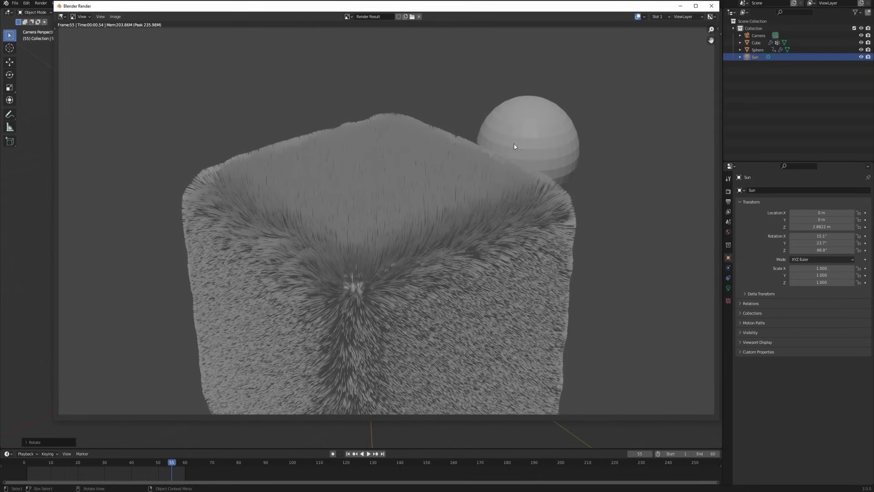
{"action": "left_click_drag", "start_coordinate": [563, 8], "coordinate": [872, 16]}
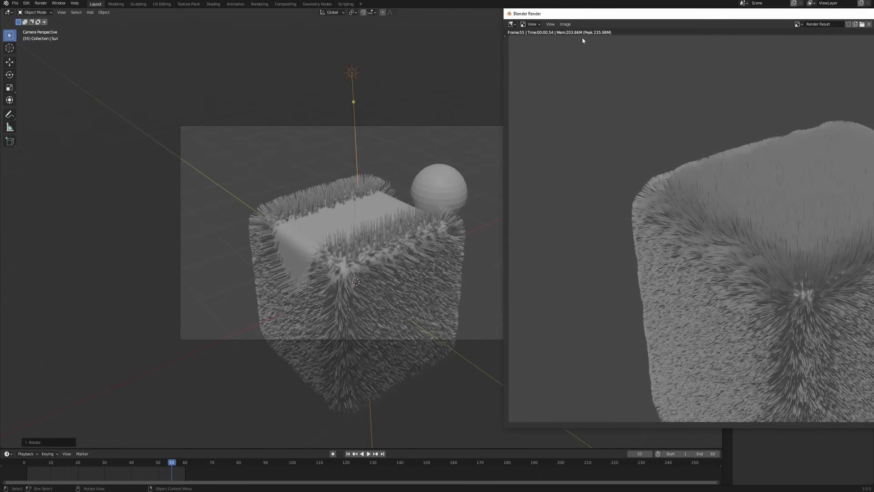
{"action": "left_click_drag", "start_coordinate": [616, 19], "coordinate": [187, 19]}
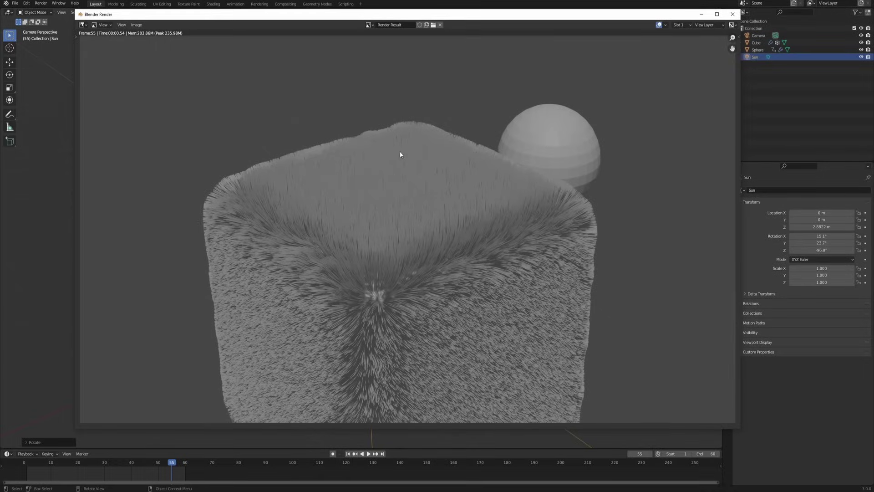
{"action": "key", "text": "Escape"}
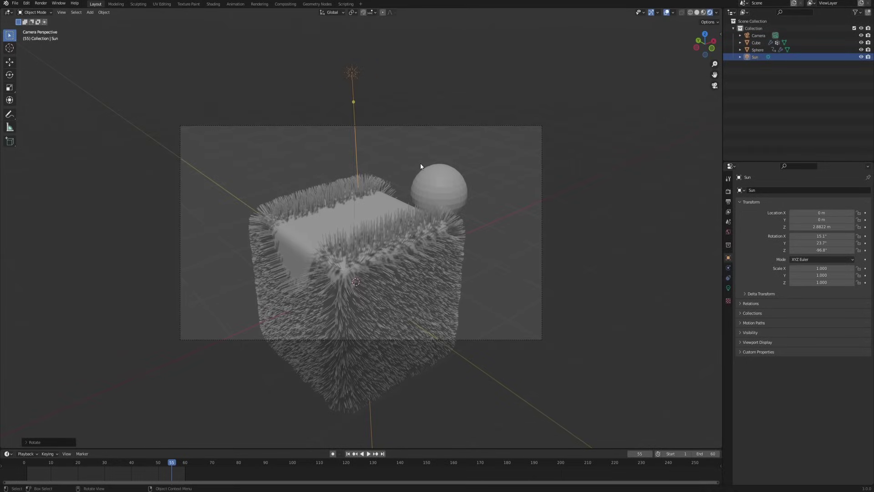
- Save the project as GRASSSCENE.blend in the savetutorialscene folder on the desktop
{"action": "key", "text": "ctrl+shift+s"}
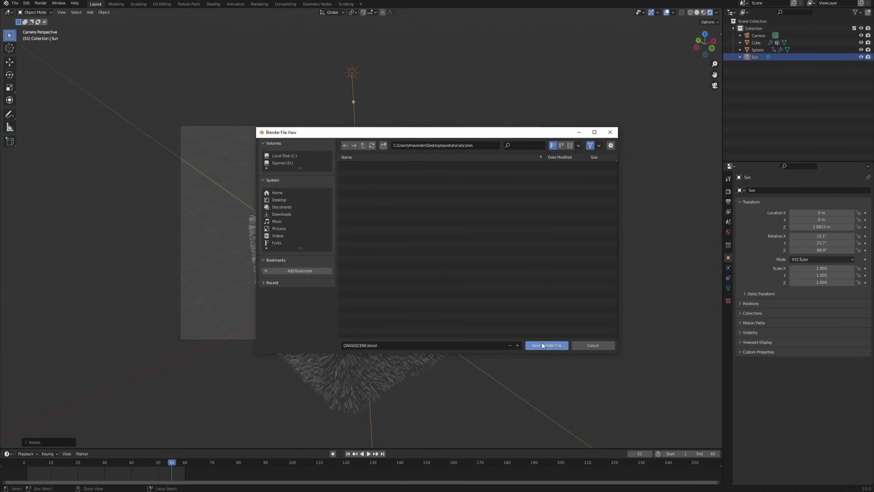
{"action": "left_click", "coordinate": [548, 347]}
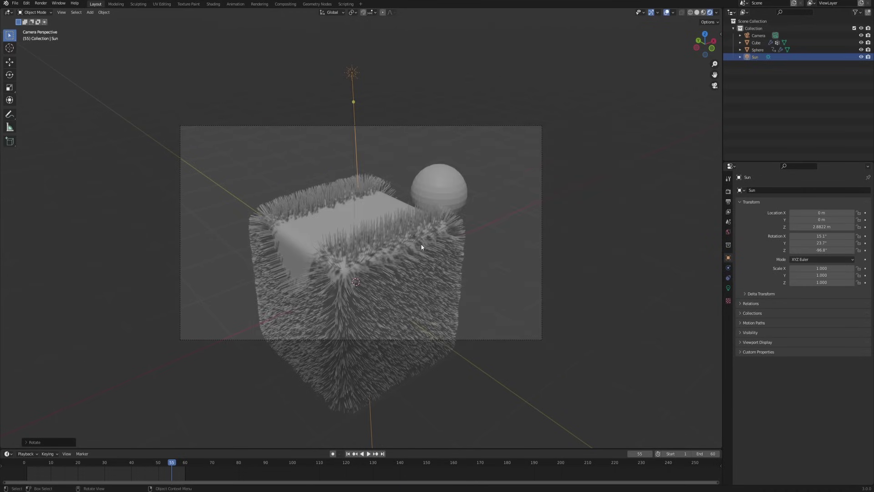
- Set the cube's Dynamic Paint surface to end at frame 60, return to frame 1 and bake its cache
{"action": "middle_click_drag", "start_coordinate": [433, 248], "coordinate": [430, 241]}
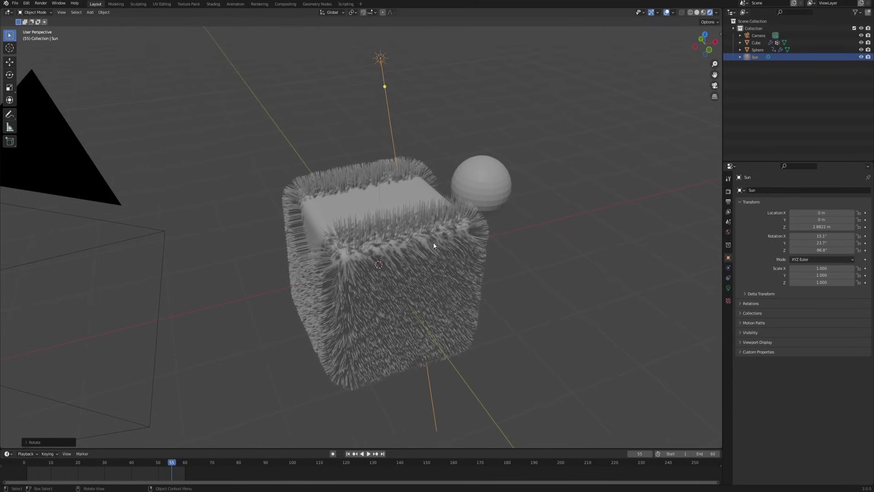
{"action": "left_click", "coordinate": [325, 209]}
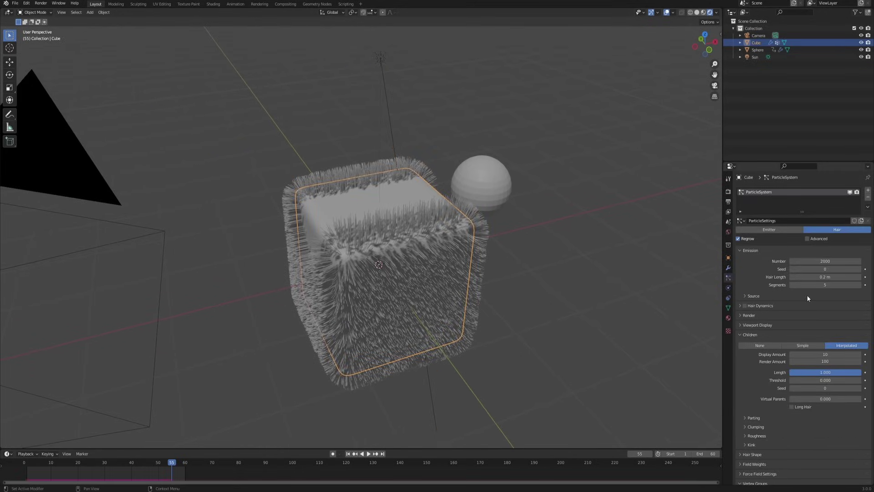
{"action": "left_click", "coordinate": [728, 287]}
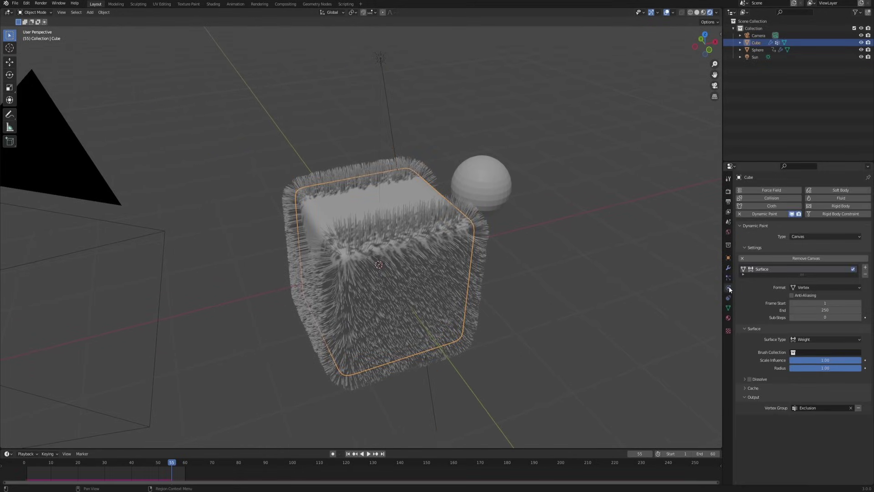
{"action": "left_click", "coordinate": [348, 454]}
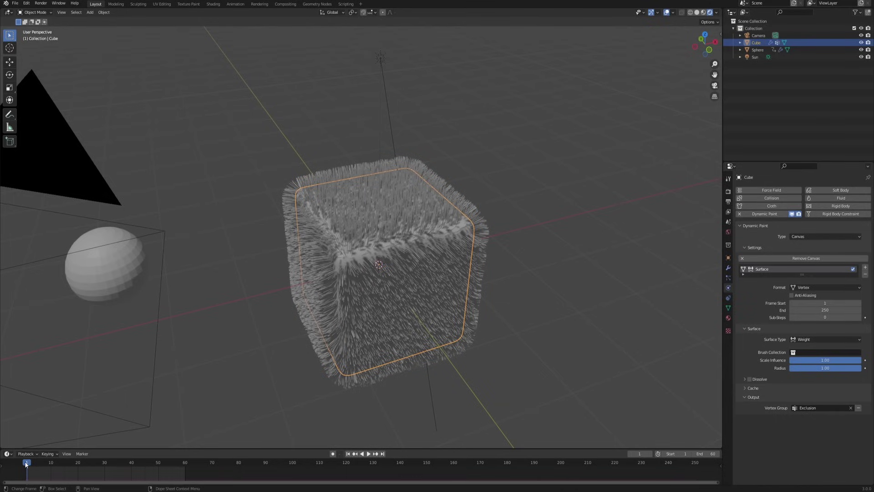
{"action": "left_click", "coordinate": [753, 388]}
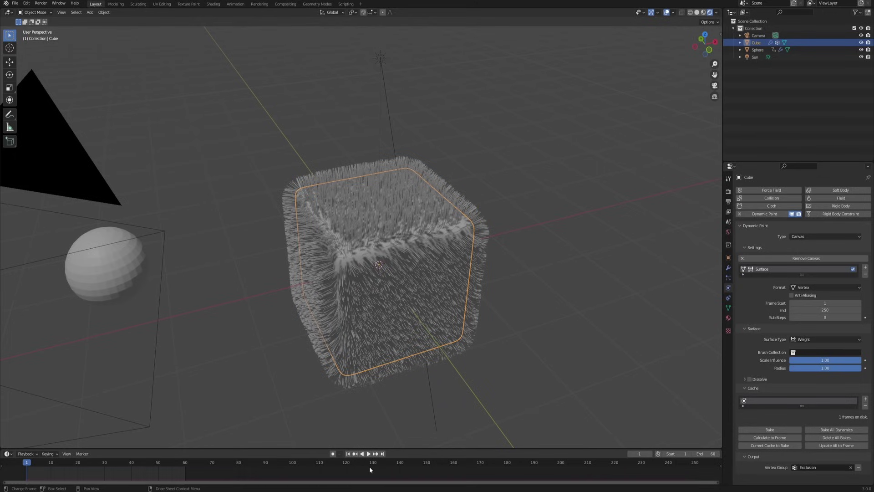
{"action": "left_click", "coordinate": [822, 310]}
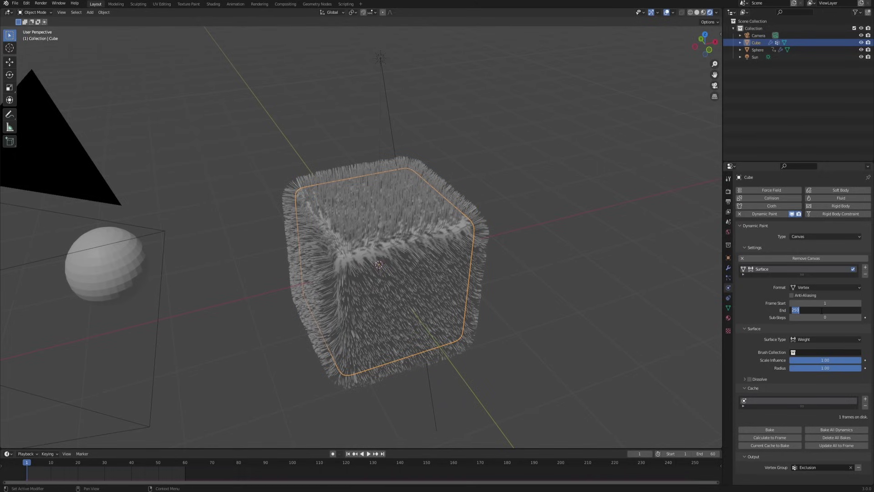
{"action": "type", "text": "60"}
{"action": "key", "text": "Return"}
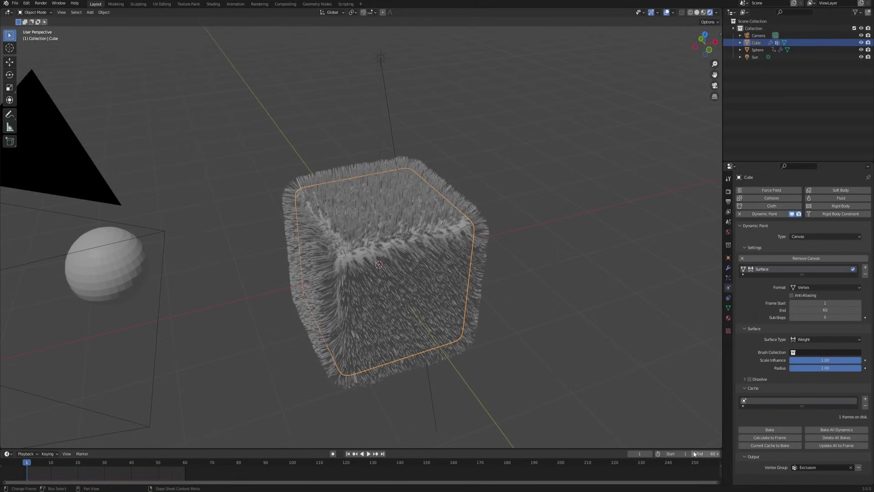
{"action": "left_click", "coordinate": [769, 430]}
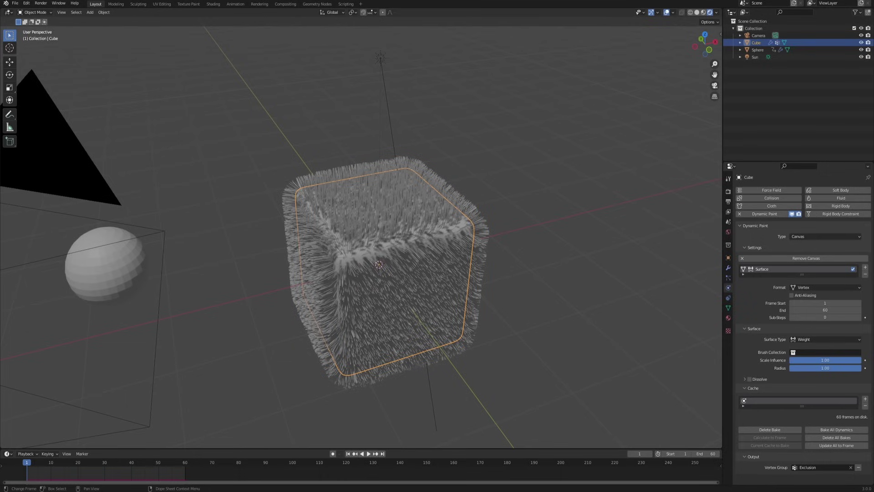
- Play the baked animation to frame 45, render that frame, close the render and inspect the cleared trail around the cube
{"action": "left_click", "coordinate": [368, 453]}
{"action": "key", "text": "space"}
{"action": "middle_click_drag", "start_coordinate": [327, 231], "coordinate": [378, 234]}
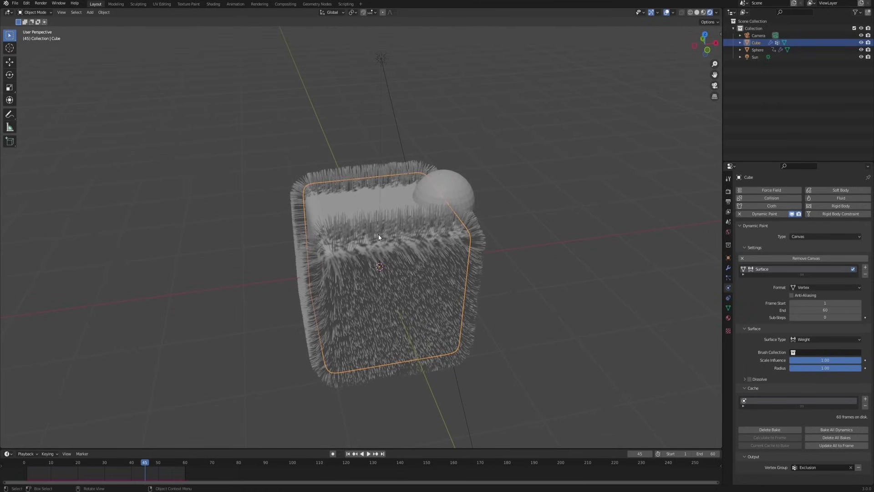
{"action": "key", "text": "F12"}
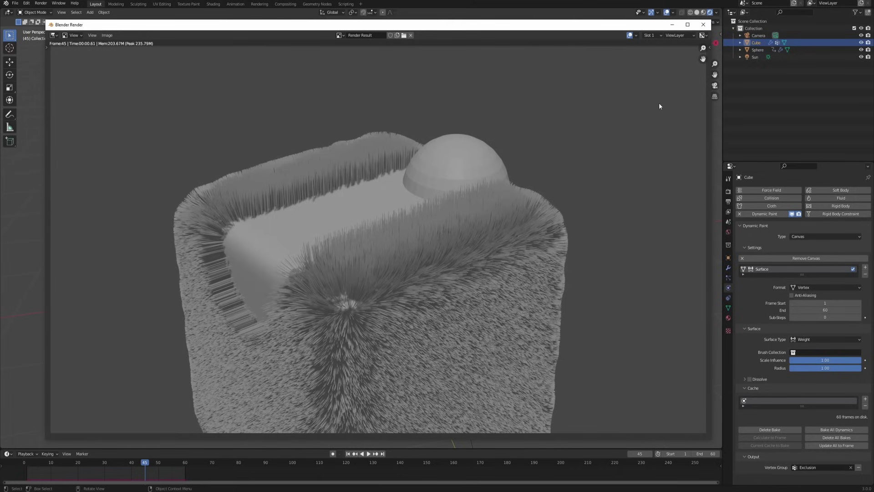
{"action": "left_click", "coordinate": [703, 25]}
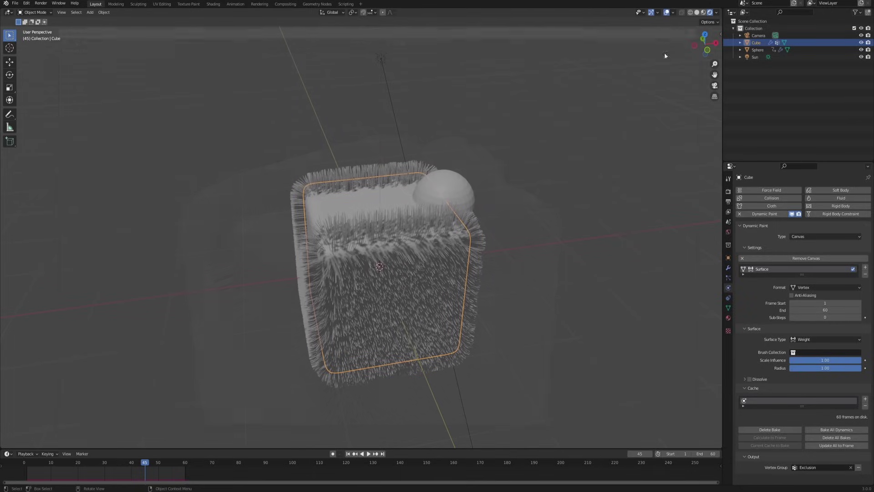
{"action": "middle_click_drag", "start_coordinate": [451, 173], "coordinate": [368, 196]}
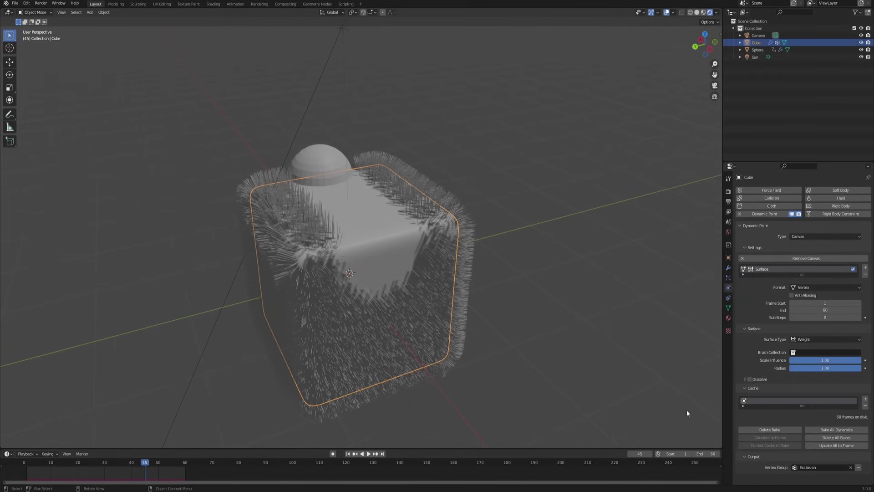
{"action": "middle_click_drag", "start_coordinate": [267, 226], "coordinate": [333, 223]}
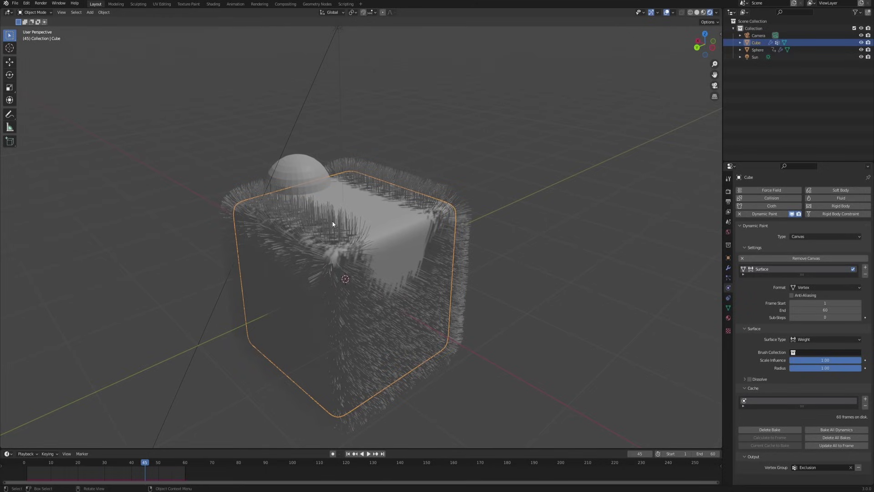
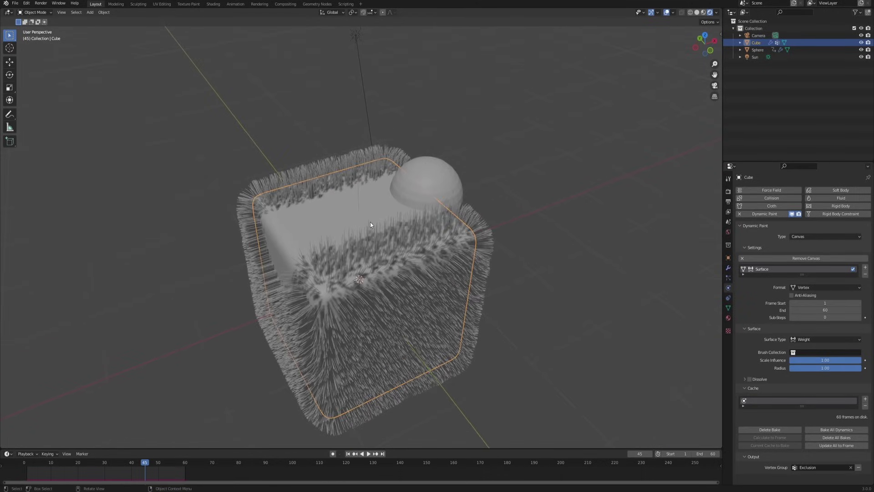
- Split the viewport, turn one half into a Shader Editor and create a new material for the cube
{"action": "middle_click_drag", "start_coordinate": [346, 221], "coordinate": [332, 196]}
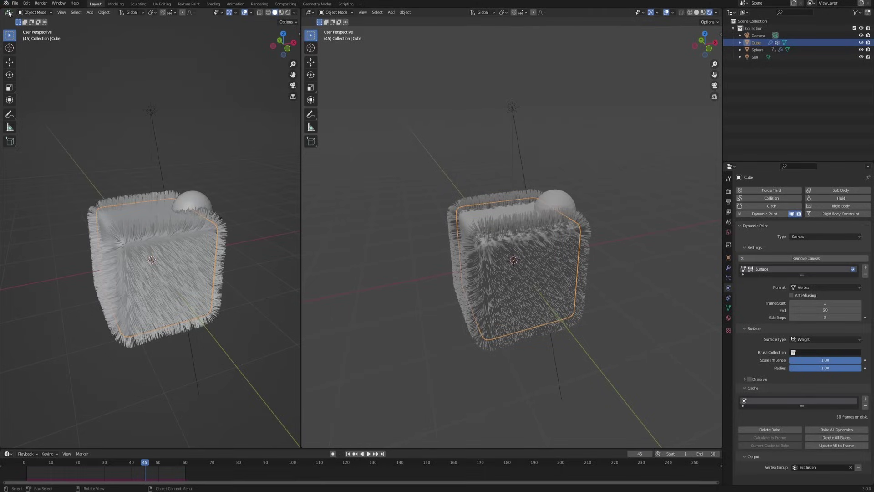
{"action": "left_click", "coordinate": [35, 12]}
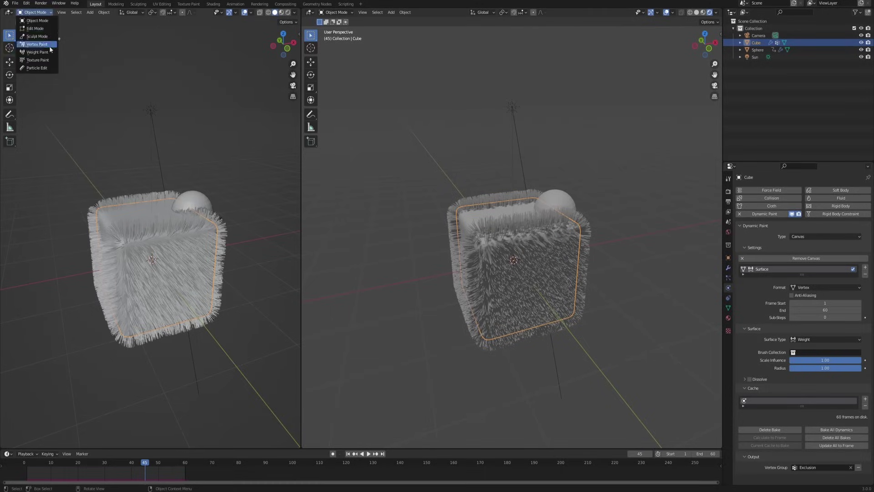
{"action": "left_click", "coordinate": [9, 12]}
{"action": "left_click", "coordinate": [27, 82]}
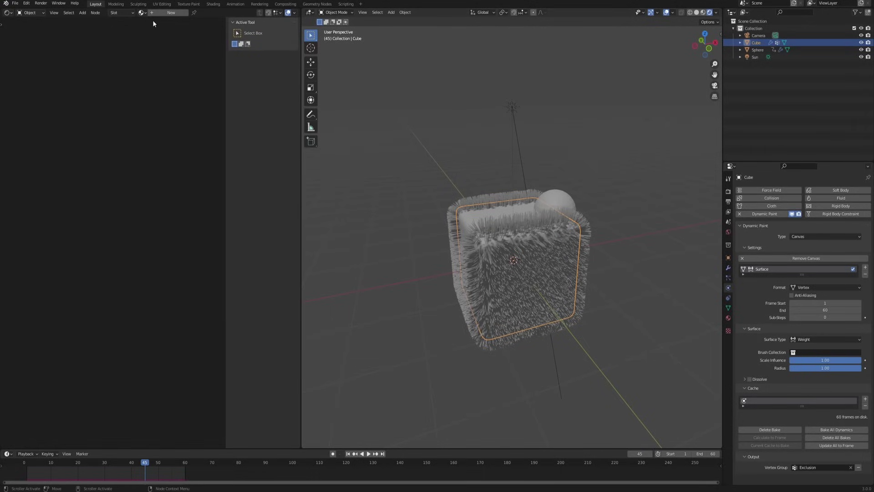
{"action": "left_click", "coordinate": [168, 18]}
{"action": "key", "text": "n"}
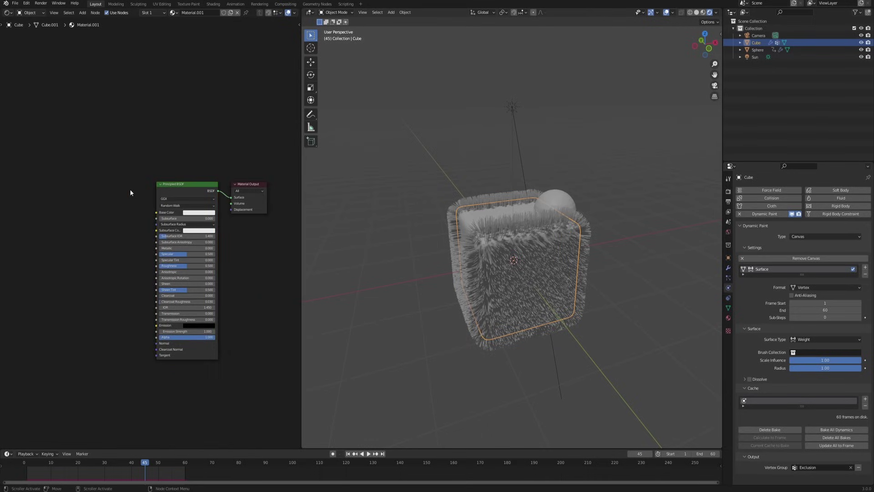
- Add an Image Texture node, preview the grass photo and load TexturesCom_Grass0130_1_seamless_S.jpg into the node
{"action": "key", "text": "F3"}
{"action": "type", "text": "ima"}
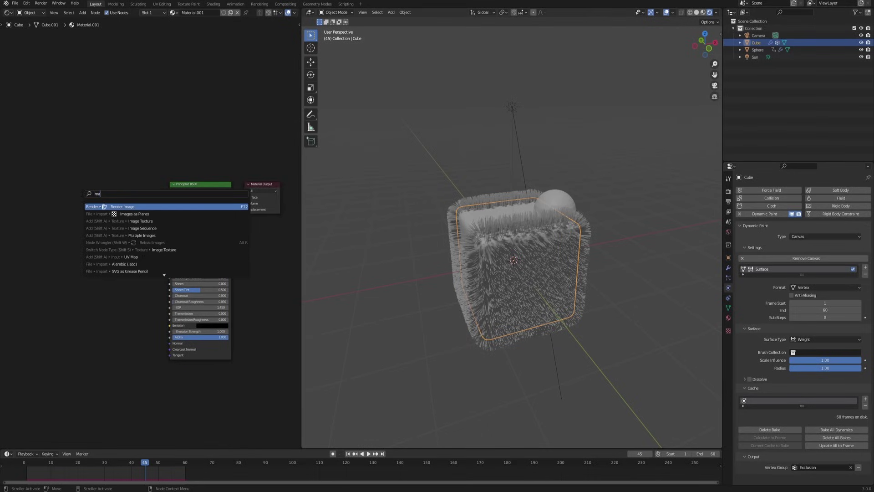
{"action": "key", "text": "alt+Tab"}
{"action": "left_click_drag", "start_coordinate": [164, 17], "coordinate": [418, 64]}
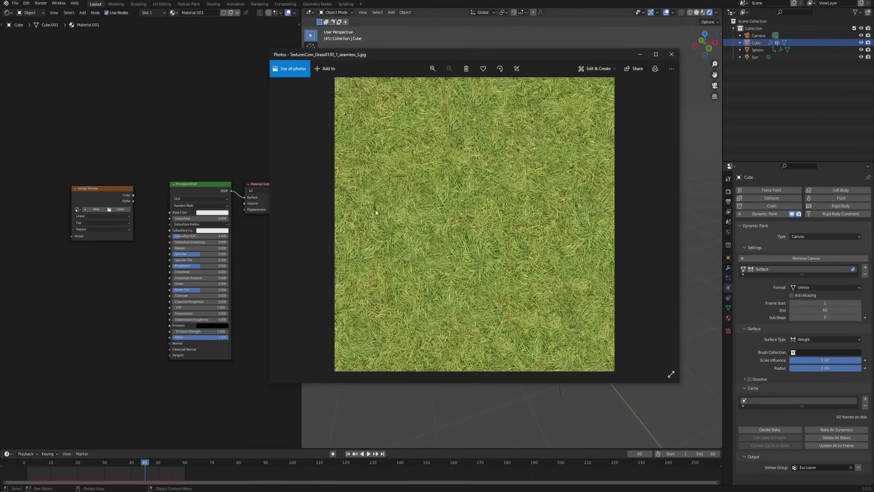
{"action": "left_click", "coordinate": [671, 54]}
{"action": "scroll", "coordinate": [181, 267], "scroll_direction": "up", "scroll_amount": 2}
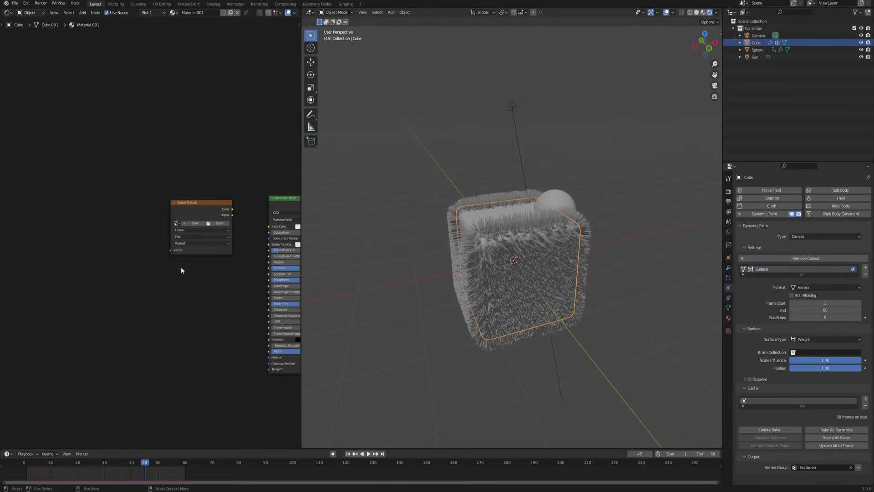
{"action": "middle_click_drag", "start_coordinate": [166, 280], "coordinate": [121, 286]}
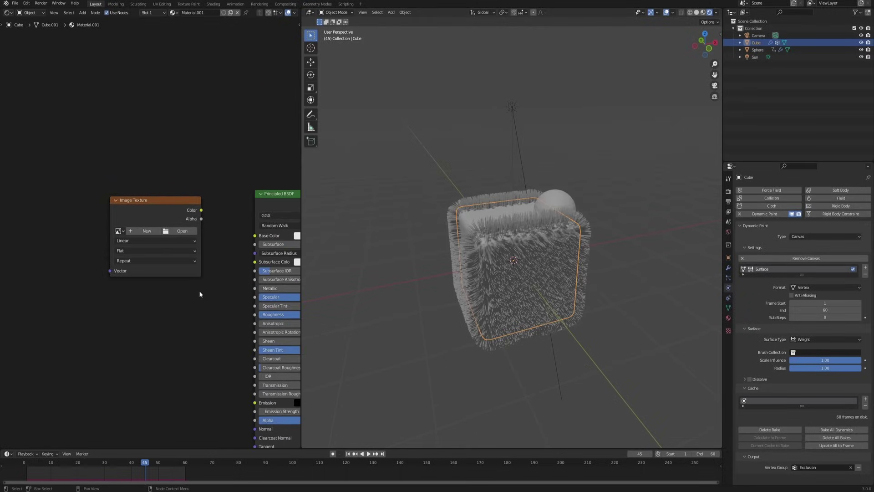
{"action": "left_click", "coordinate": [180, 232]}
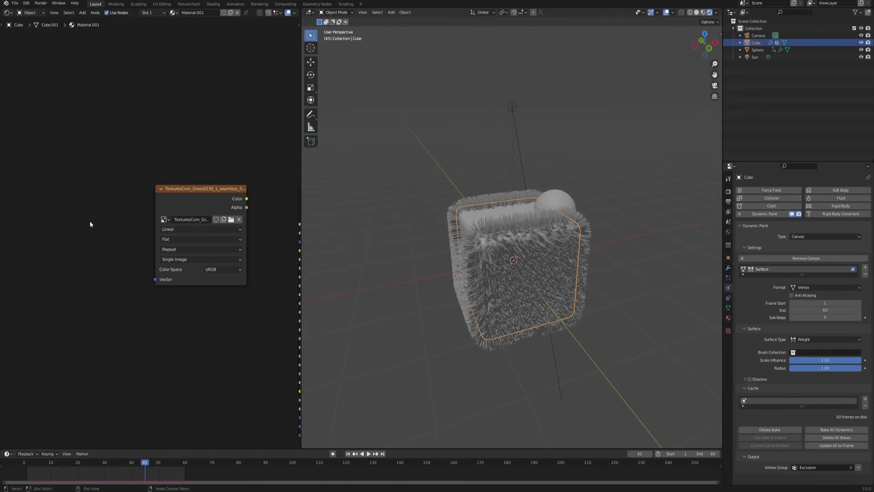
- Add Texture Coordinate and Mapping nodes and route the UV output through Mapping into the grass image's Vector input
{"action": "key", "text": "F3"}
{"action": "type", "text": "texture"}
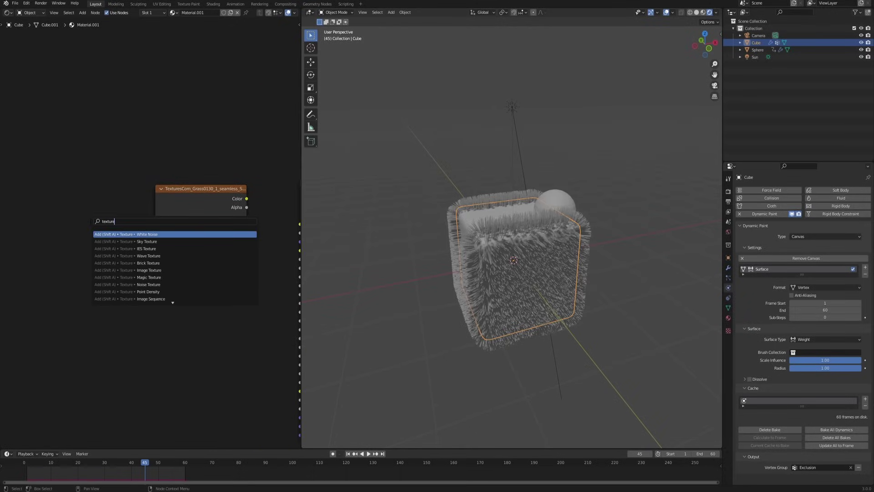
{"action": "type", "text": " coord"}
{"action": "key", "text": "Return"}
{"action": "left_click", "coordinate": [112, 193]}
{"action": "key", "text": "F3"}
{"action": "type", "text": "mapp"}
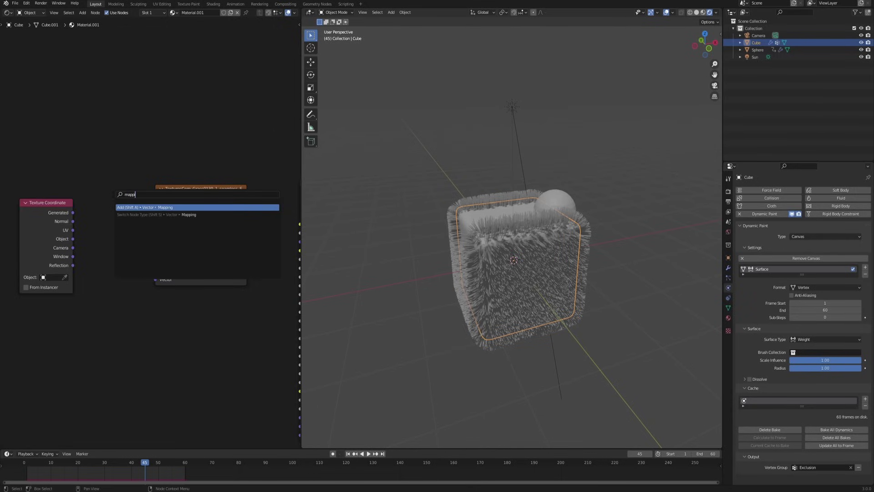
{"action": "key", "text": "Return"}
{"action": "left_click", "coordinate": [117, 237]}
{"action": "middle_click_drag", "start_coordinate": [136, 273], "coordinate": [160, 278]}
{"action": "left_click_drag", "start_coordinate": [72, 234], "coordinate": [114, 254]}
{"action": "left_click_drag", "start_coordinate": [165, 217], "coordinate": [179, 285]}
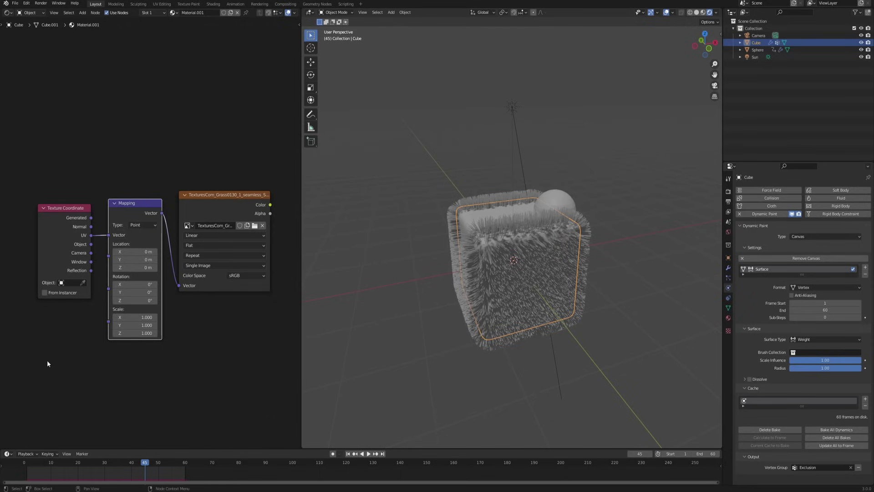
- Add a Value node below the Texture Coordinate node and connect it to the Mapping node's Scale
{"action": "key", "text": "shift+a"}
{"action": "type", "text": "value"}
{"action": "key", "text": "Return"}
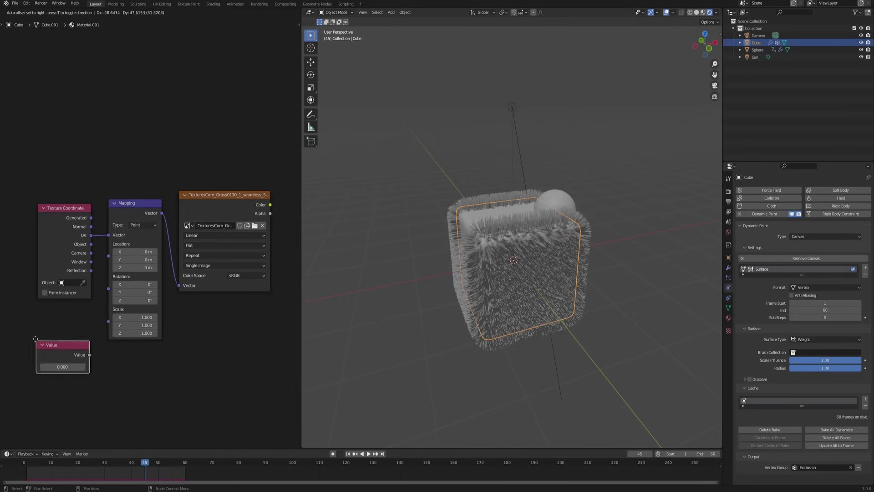
{"action": "left_click", "coordinate": [80, 351]}
{"action": "left_click_drag", "start_coordinate": [84, 340], "coordinate": [112, 326]}
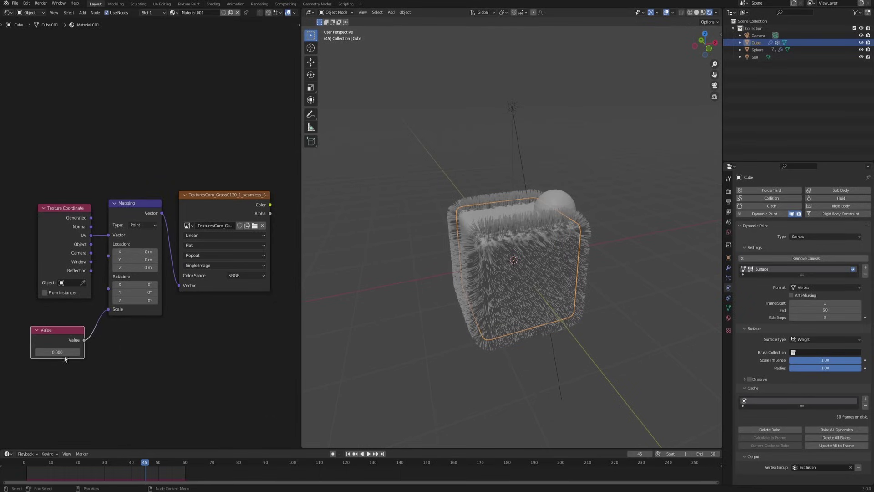
- Connect the grass image's Color to the Principled BSDF's Base Color and set the Value node to about 6.06
{"action": "mouse_move", "coordinate": [200, 318]}
{"action": "middle_mouse_down"}
{"action": "mouse_move", "coordinate": [134, 311]}
{"action": "mouse_move", "coordinate": [200, 313]}
{"action": "middle_mouse_up"}
{"action": "scroll", "coordinate": [214, 231], "scroll_direction": "right", "scroll_amount": 4, "text": "ctrl"}
{"action": "scroll", "coordinate": [158, 212], "scroll_direction": "up", "scroll_amount": 1}
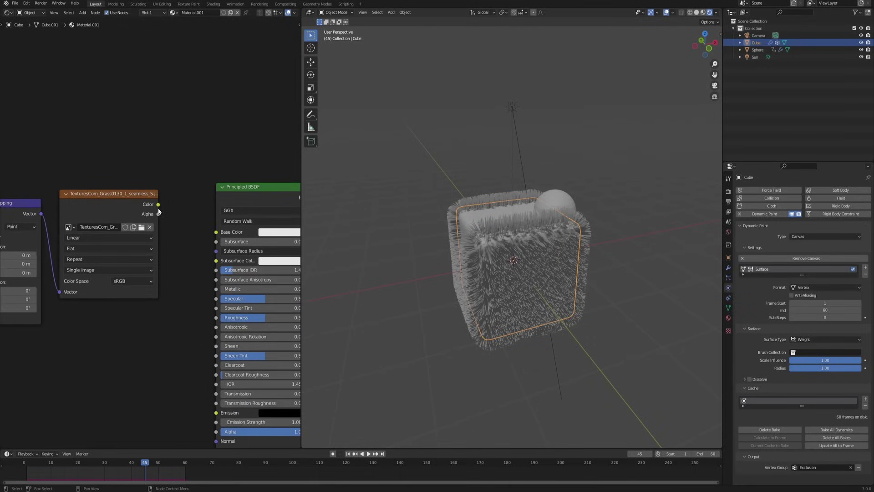
{"action": "left_click_drag", "start_coordinate": [158, 205], "coordinate": [215, 230]}
{"action": "middle_click_drag", "start_coordinate": [147, 196], "coordinate": [80, 190]}
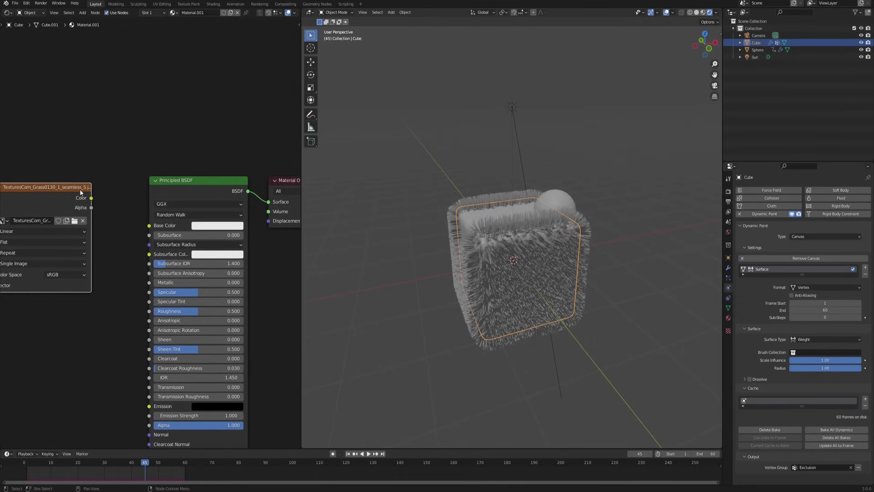
{"action": "left_click_drag", "start_coordinate": [91, 197], "coordinate": [149, 225]}
{"action": "mouse_move", "coordinate": [494, 275]}
{"action": "middle_mouse_down"}
{"action": "mouse_move", "coordinate": [553, 255]}
{"action": "mouse_move", "coordinate": [500, 273]}
{"action": "middle_mouse_up"}
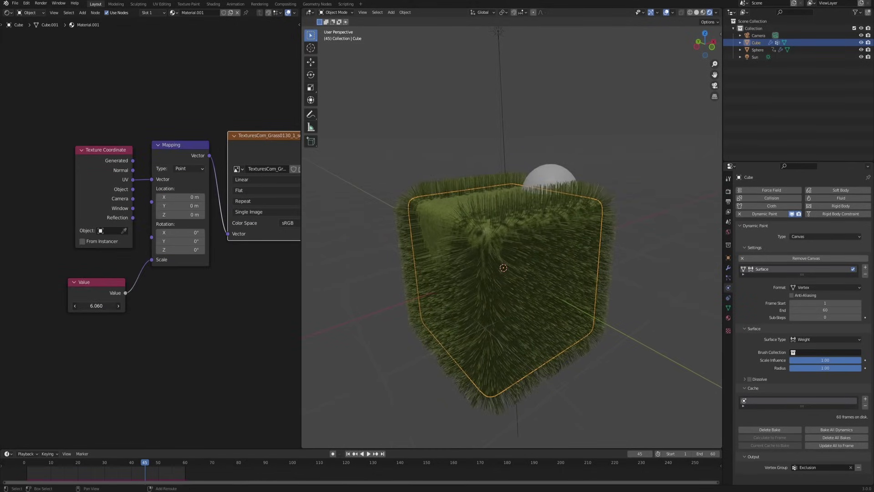
{"action": "middle_click_drag", "start_coordinate": [455, 239], "coordinate": [449, 235]}
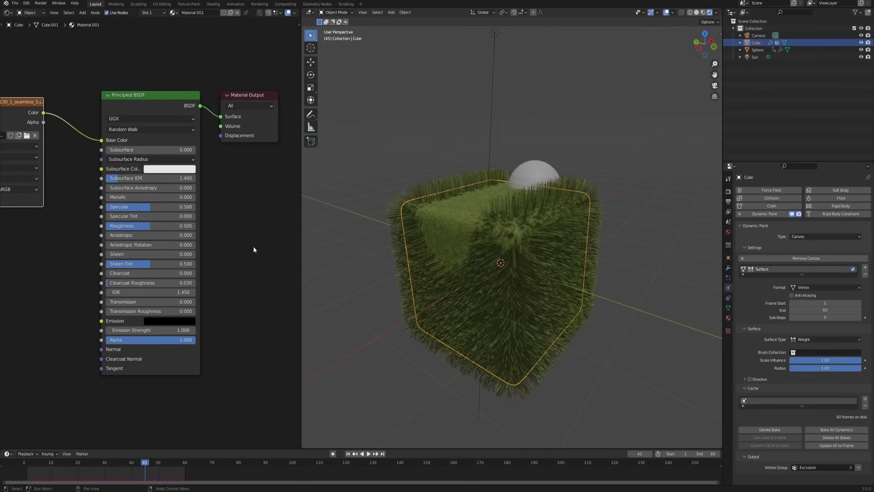
- Set the Principled BSDF's Roughness to about 0.705 and its Specular to about 0.259
{"action": "middle_click_drag", "start_coordinate": [236, 230], "coordinate": [237, 260]}
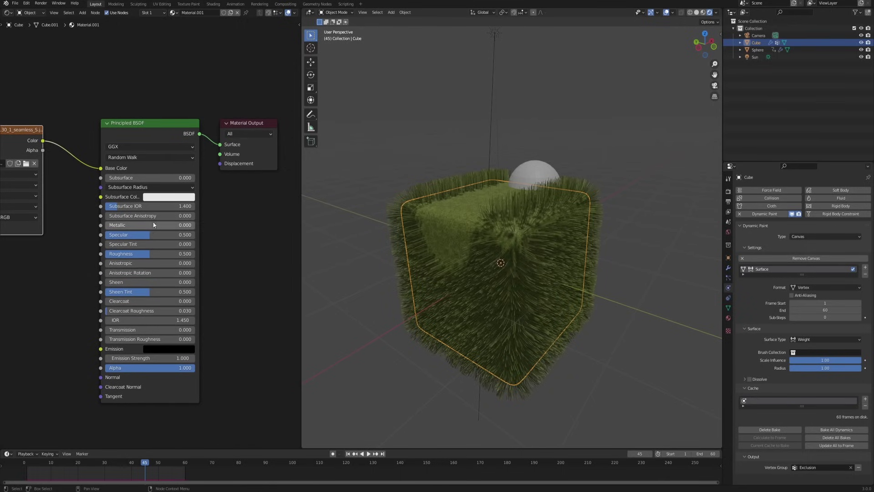
{"action": "left_click_drag", "start_coordinate": [152, 253], "coordinate": [139, 236]}
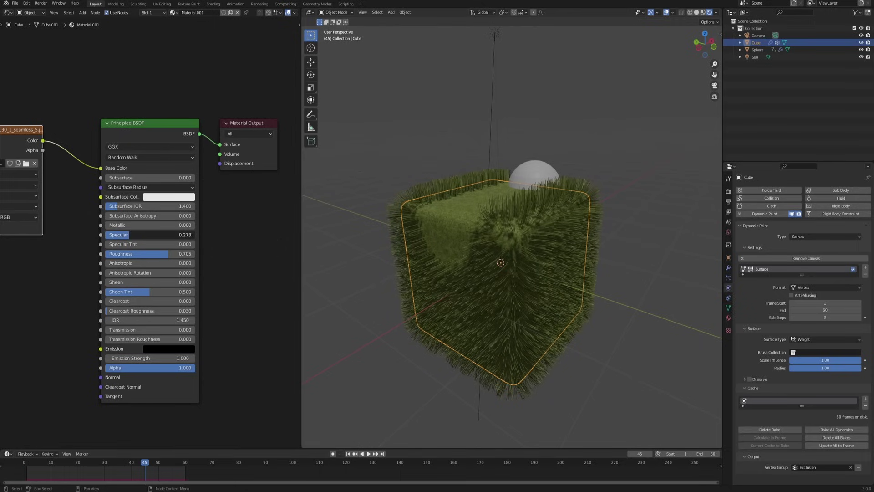
{"action": "left_click_drag", "start_coordinate": [127, 236], "coordinate": [130, 236]}
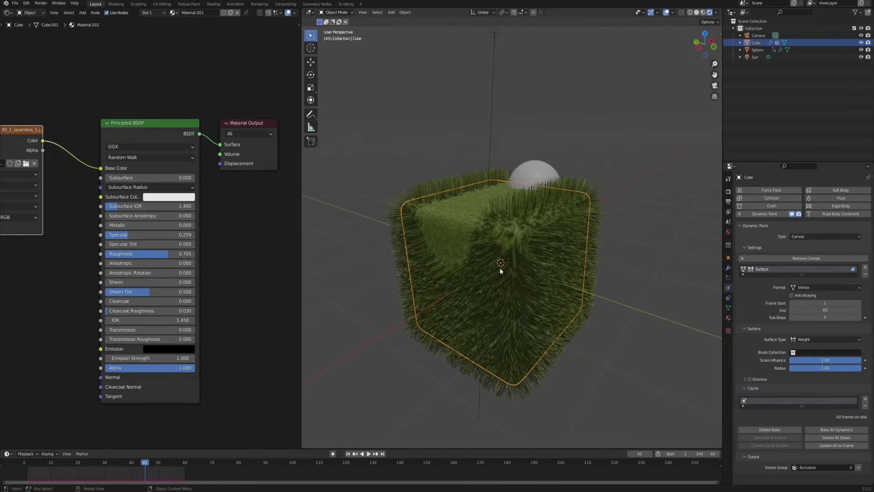
- Enable the advanced options in the cube's hair particle settings and expand its Physics settings
{"action": "middle_click_drag", "start_coordinate": [500, 270], "coordinate": [508, 240]}
{"action": "middle_click_drag", "start_coordinate": [554, 268], "coordinate": [565, 239]}
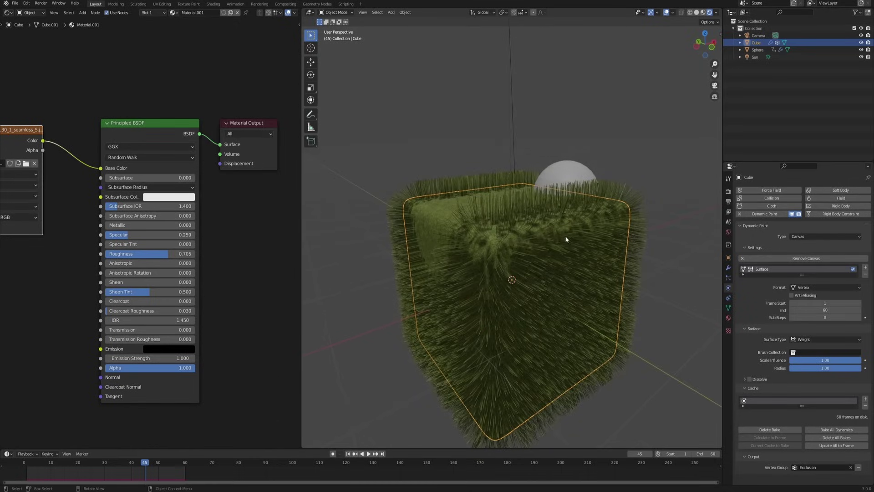
{"action": "left_click", "coordinate": [728, 278]}
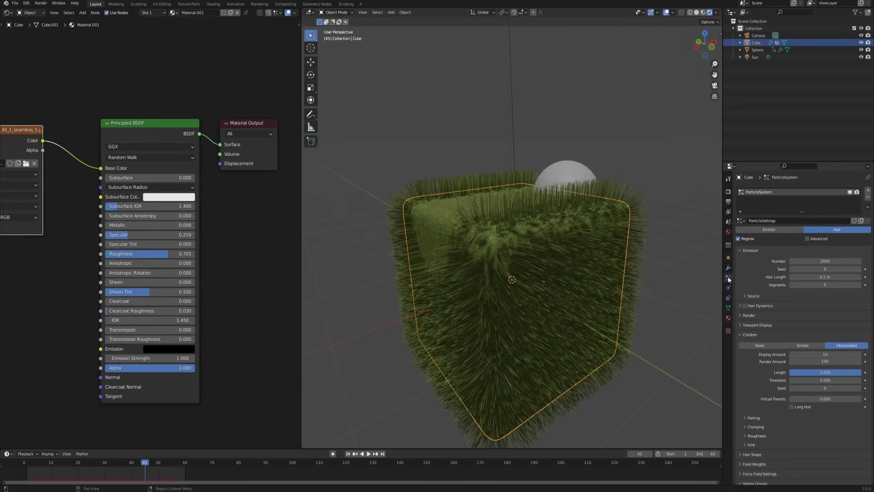
{"action": "left_click", "coordinate": [808, 239]}
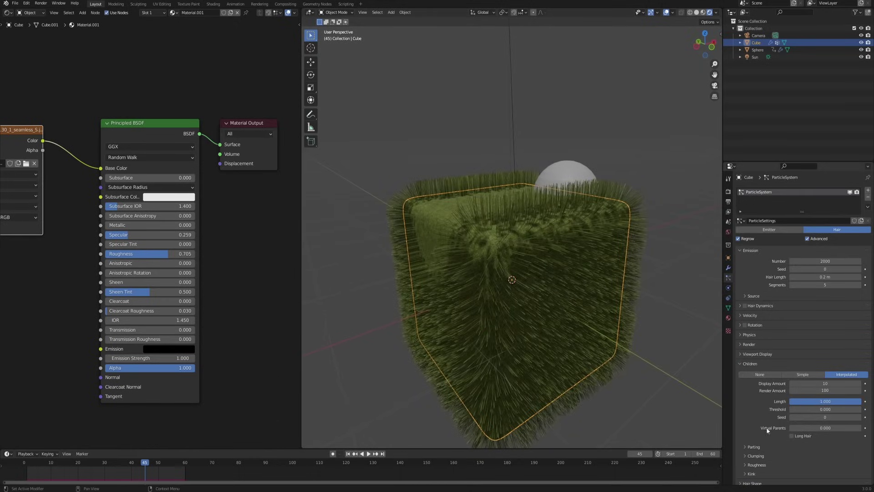
{"action": "left_click", "coordinate": [750, 334]}
{"action": "middle_click_drag", "start_coordinate": [548, 291], "coordinate": [537, 282], "text": "shift"}
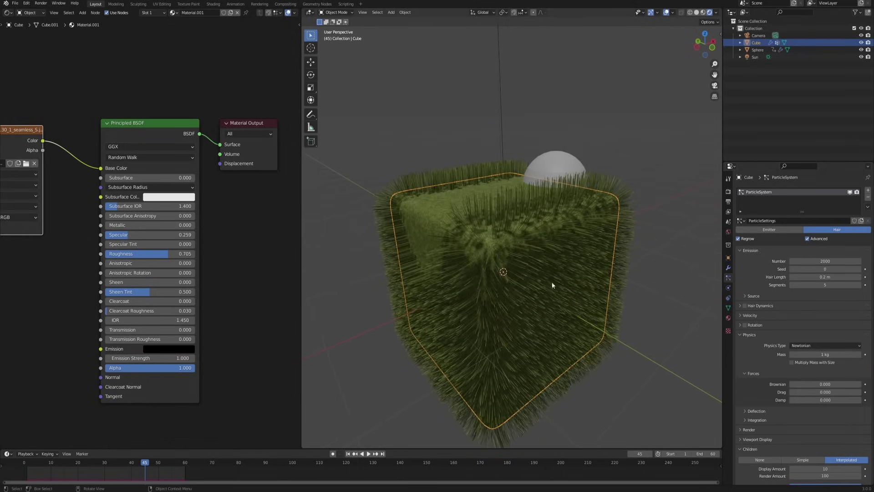
{"action": "middle_click_drag", "start_coordinate": [515, 279], "coordinate": [523, 273]}
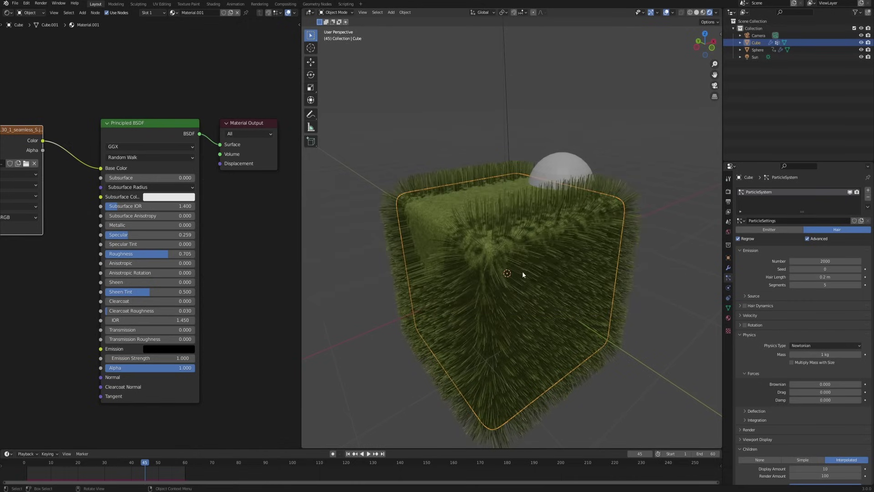
{"action": "middle_click_drag", "start_coordinate": [527, 248], "coordinate": [539, 255]}
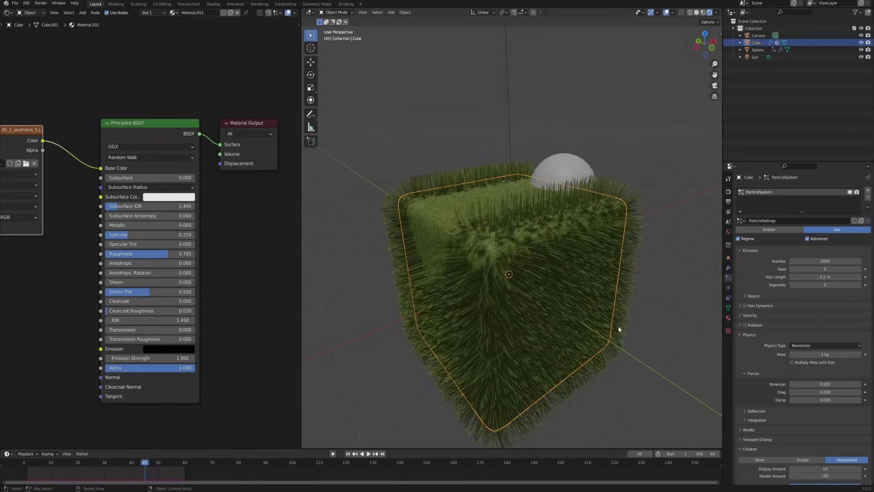
{"action": "mouse_move", "coordinate": [618, 325]}
{"action": "middle_mouse_down"}
{"action": "mouse_move", "coordinate": [564, 302]}
{"action": "mouse_move", "coordinate": [542, 267]}
{"action": "mouse_move", "coordinate": [561, 267]}
{"action": "mouse_move", "coordinate": [547, 286]}
{"action": "mouse_move", "coordinate": [683, 347]}
{"action": "middle_mouse_up"}
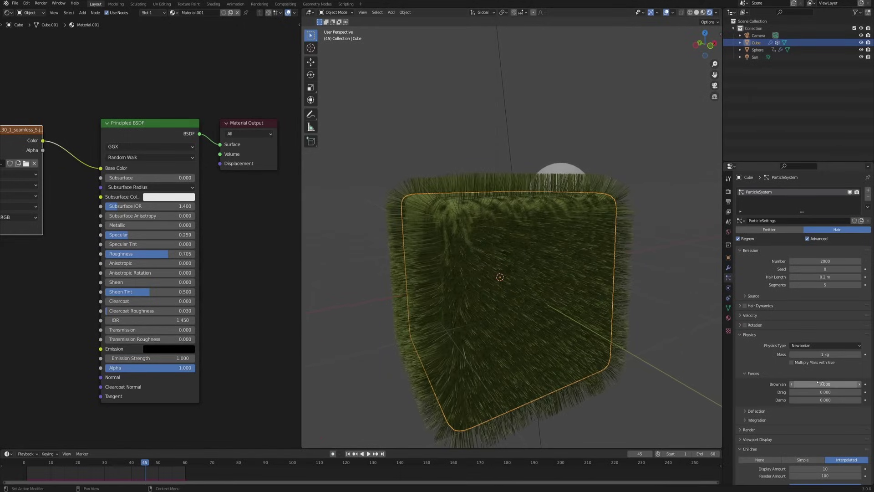
- Try a Brownian force of 0.1 on the cube's hair and lower it to 0.07
{"action": "left_click", "coordinate": [836, 384]}
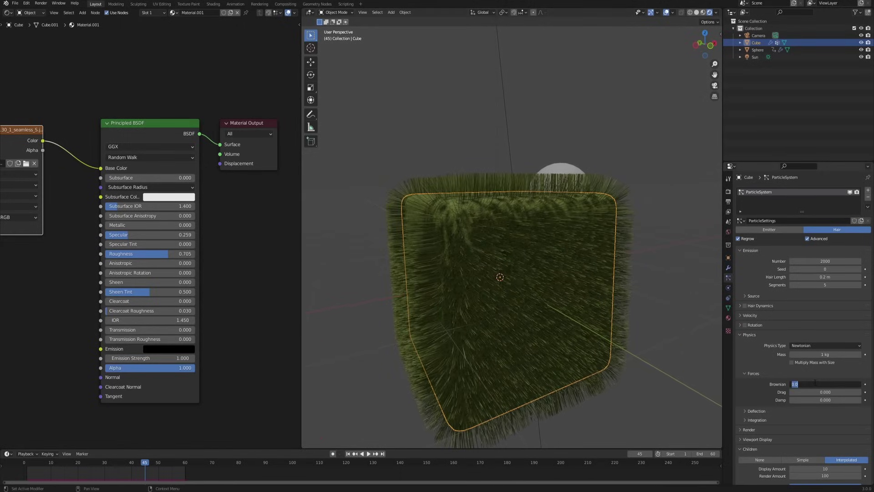
{"action": "type", "text": "0.1"}
{"action": "key", "text": "Return"}
{"action": "middle_click_drag", "start_coordinate": [585, 302], "coordinate": [523, 264]}
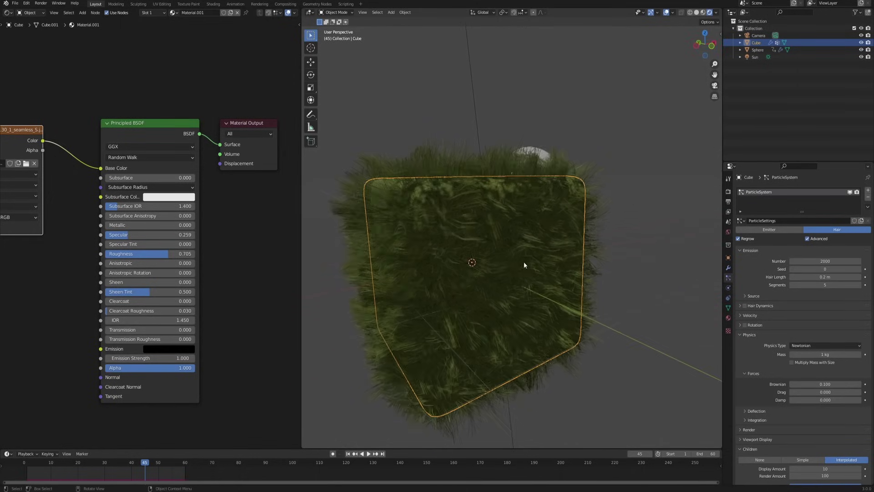
{"action": "left_click", "coordinate": [825, 384]}
{"action": "type", "text": "0.0"}
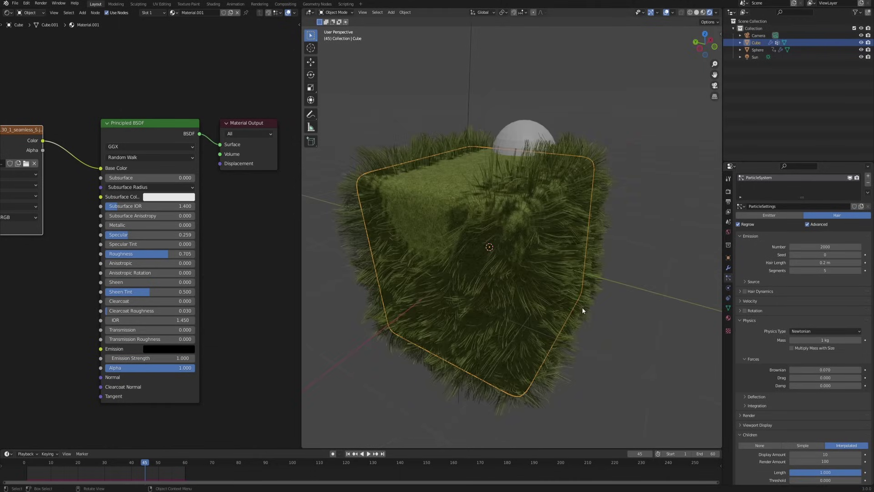
- Set the hair particle number to 5000 and make a test render of the current frame
{"action": "left_click", "coordinate": [832, 246]}
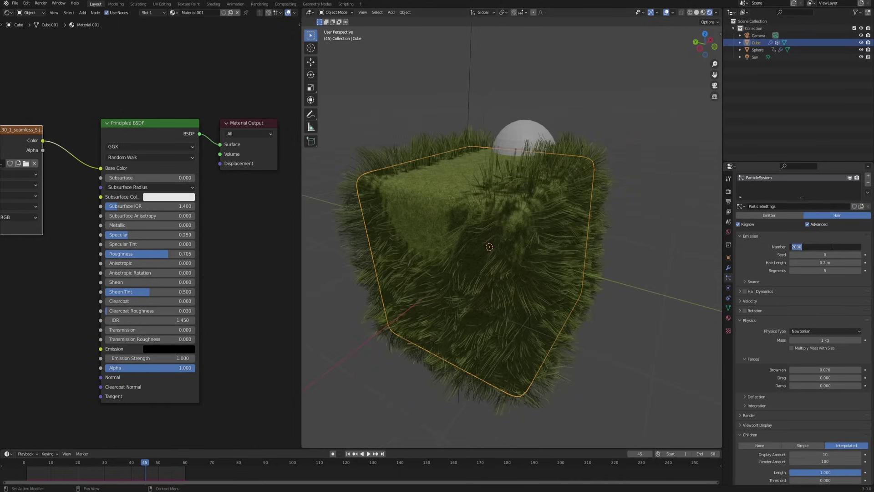
{"action": "type", "text": "5000"}
{"action": "key", "text": "Return"}
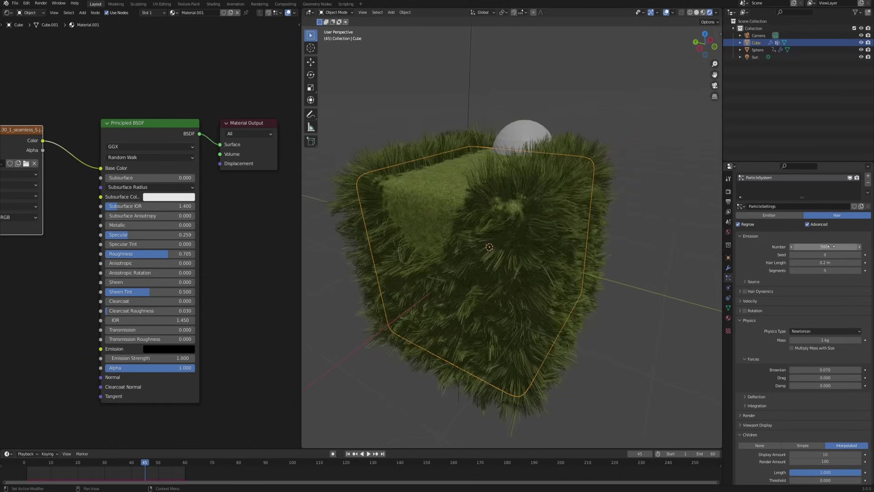
{"action": "middle_click_drag", "start_coordinate": [517, 266], "coordinate": [496, 258]}
{"action": "key", "text": "F12"}
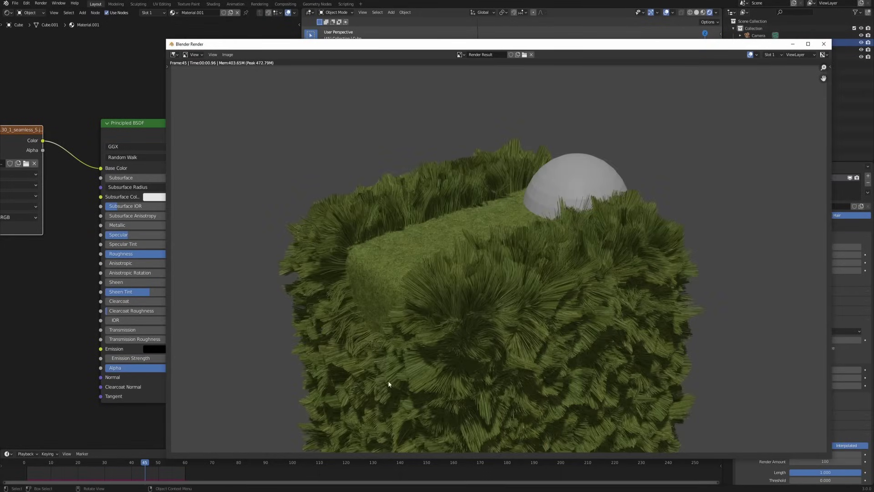
{"action": "key", "text": "Escape"}
- Set the child hairs' roughness to about 0.188 for Endpoint and about 0.339 for Random
{"action": "scroll", "coordinate": [810, 321], "scroll_direction": "down", "scroll_amount": 6}
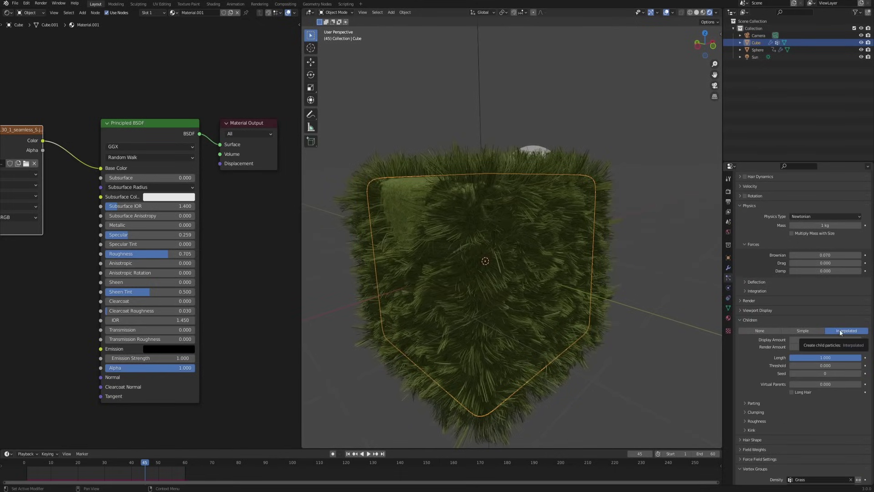
{"action": "scroll", "coordinate": [757, 378], "scroll_direction": "down", "scroll_amount": 2}
{"action": "left_click", "coordinate": [758, 377]}
{"action": "scroll", "coordinate": [765, 378], "scroll_direction": "down", "scroll_amount": 2}
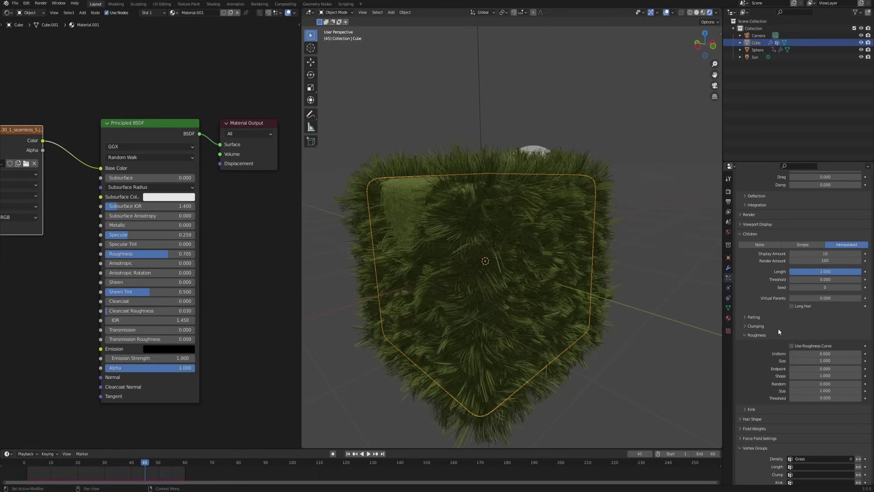
{"action": "left_click_drag", "start_coordinate": [820, 384], "coordinate": [845, 368]}
{"action": "middle_click_drag", "start_coordinate": [505, 214], "coordinate": [572, 285]}
- Render the current frame to inspect the roughened grass, and close the render
{"action": "key", "text": "F12"}
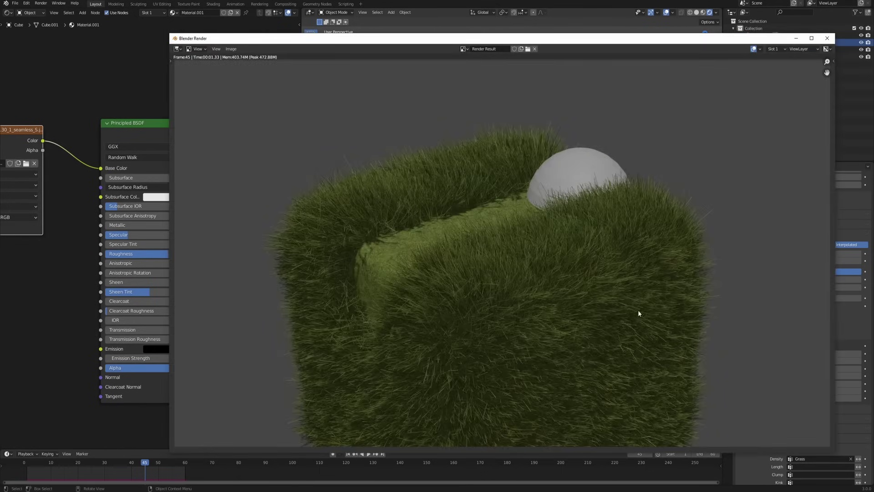
{"action": "scroll", "coordinate": [638, 313], "scroll_direction": "down", "scroll_amount": 2}
{"action": "scroll", "coordinate": [521, 309], "scroll_direction": "up", "scroll_amount": 2}
{"action": "key", "text": "Escape"}
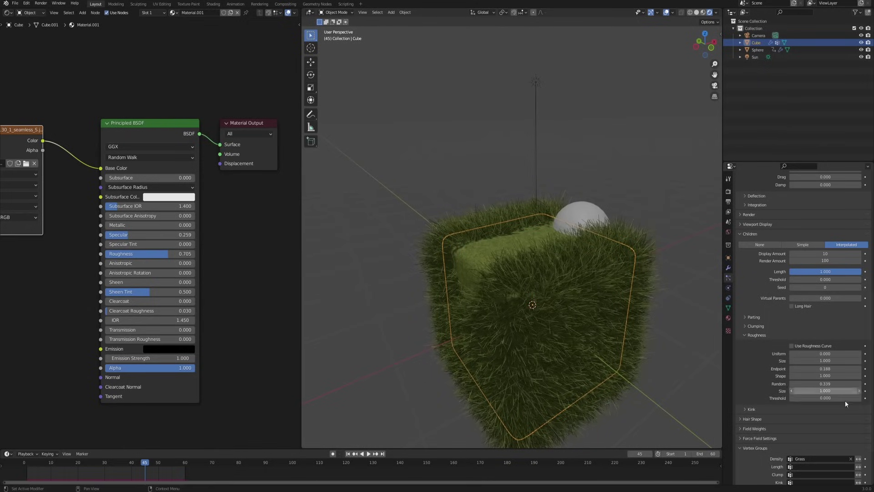
- Play the animation from frame 1 to about frame 43 and inspect the cleared path from several angles
{"action": "scroll", "coordinate": [752, 375], "scroll_direction": "down", "scroll_amount": 1}
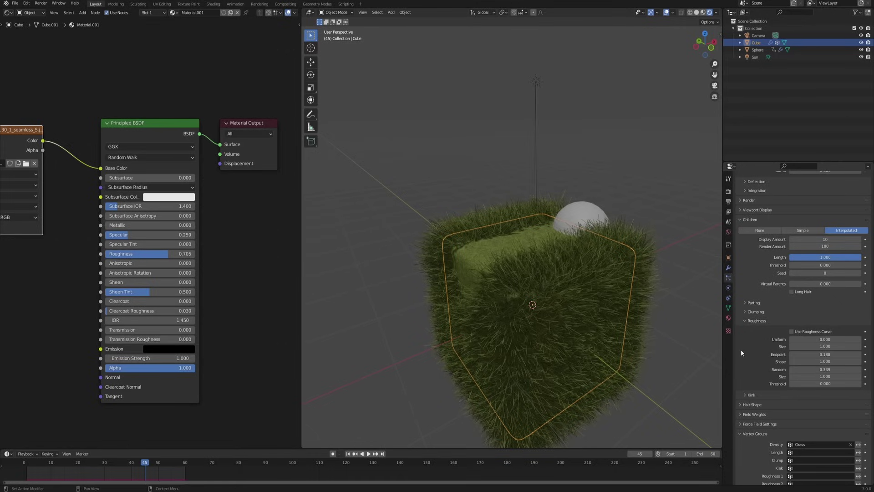
{"action": "scroll", "coordinate": [789, 338], "scroll_direction": "down", "scroll_amount": 3}
{"action": "left_click", "coordinate": [348, 454]}
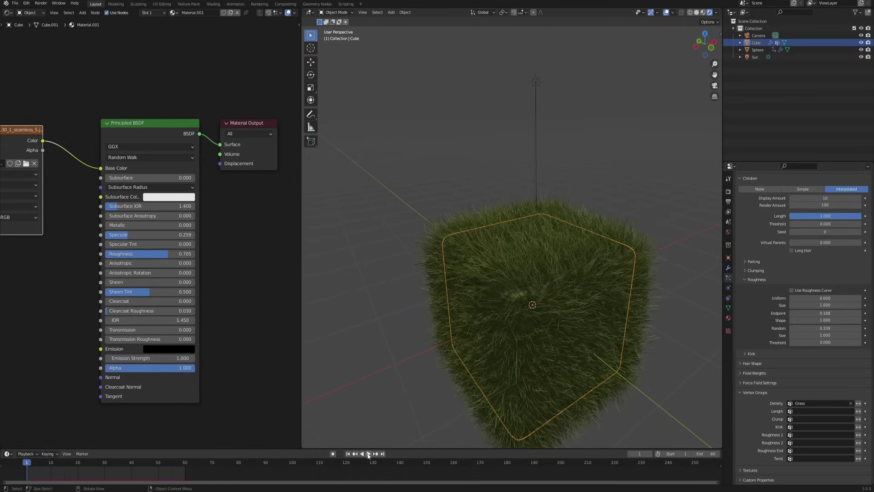
{"action": "left_click", "coordinate": [368, 454]}
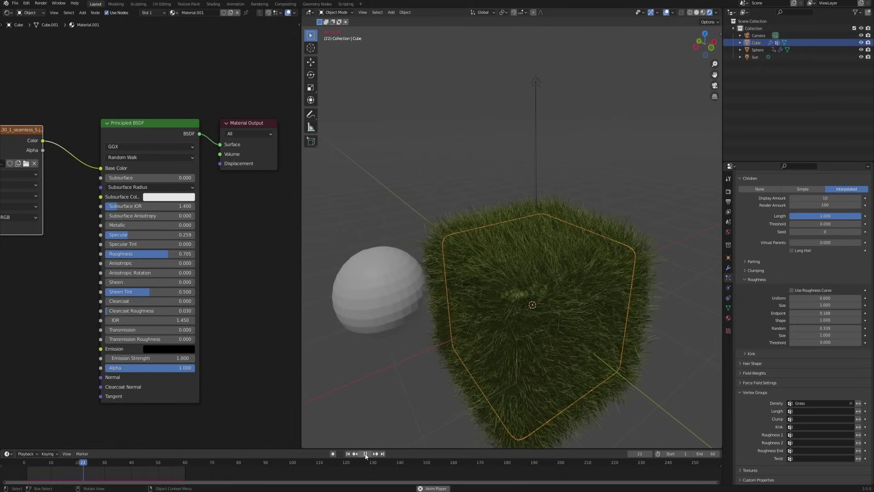
{"action": "left_click", "coordinate": [365, 453]}
{"action": "middle_click_drag", "start_coordinate": [479, 261], "coordinate": [534, 231]}
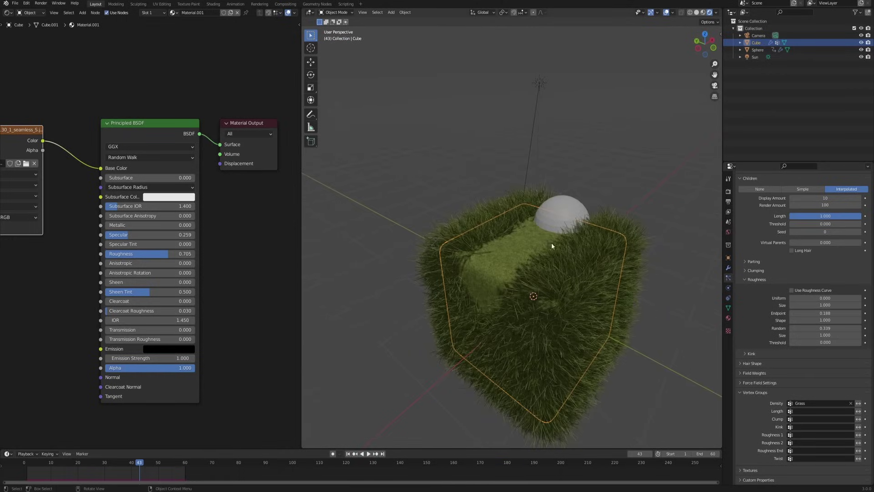
{"action": "middle_click_drag", "start_coordinate": [506, 272], "coordinate": [574, 350]}
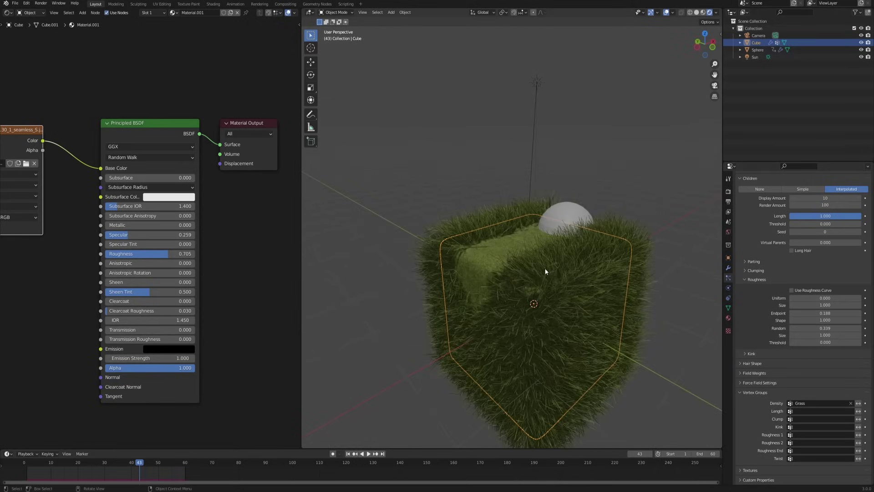
{"action": "middle_click_drag", "start_coordinate": [518, 286], "coordinate": [611, 277]}
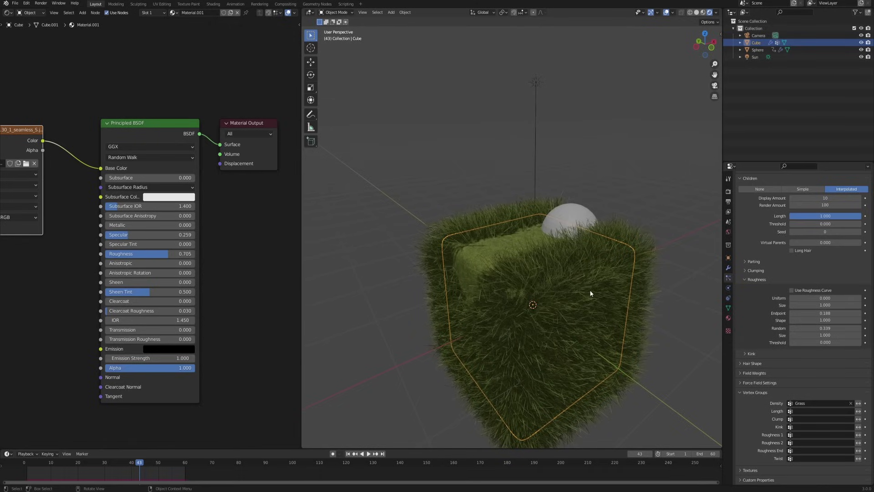
- Assign the Grass vertex group to the hair Length and clear the Density vertex group
{"action": "left_click", "coordinate": [802, 411]}
{"action": "left_click", "coordinate": [795, 337]}
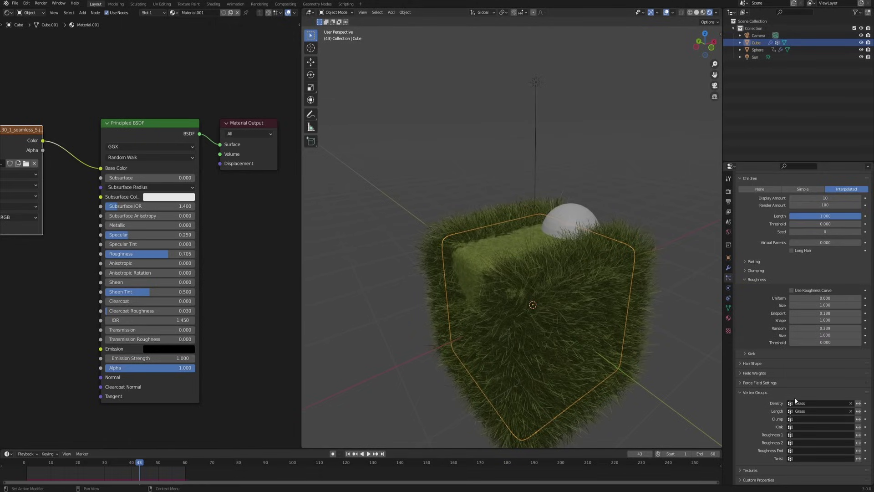
{"action": "left_click", "coordinate": [850, 403]}
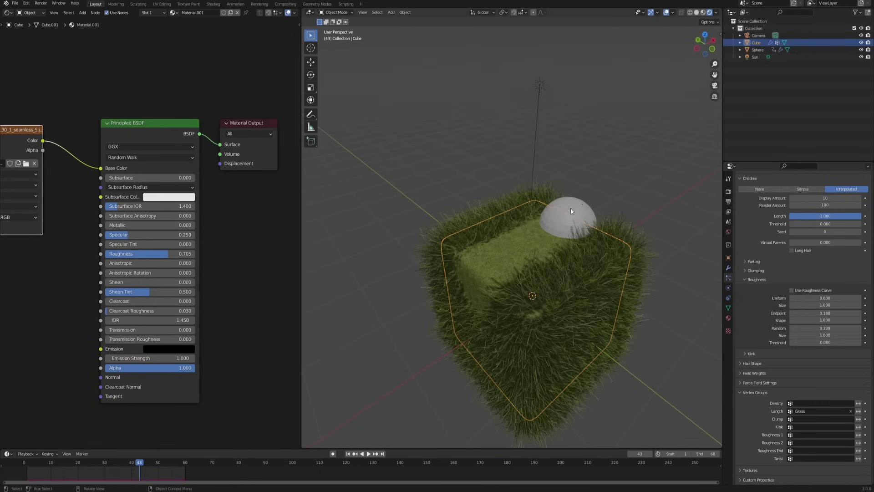
- Examine the cube's vertex weights in Weight Paint mode and return to Object Mode
{"action": "key", "text": "ctrl+Tab"}
{"action": "left_click", "coordinate": [469, 234]}
{"action": "middle_click_drag", "start_coordinate": [500, 282], "coordinate": [519, 300]}
{"action": "key", "text": "ctrl+Tab"}
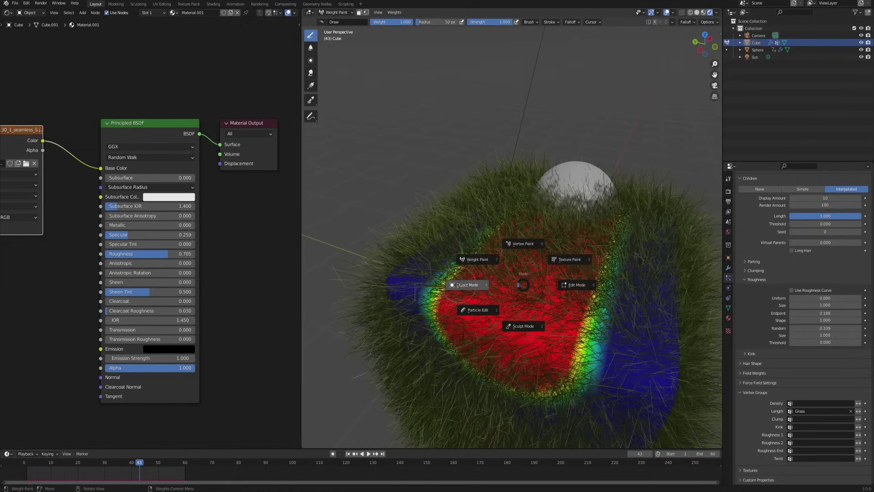
{"action": "left_click", "coordinate": [464, 285]}
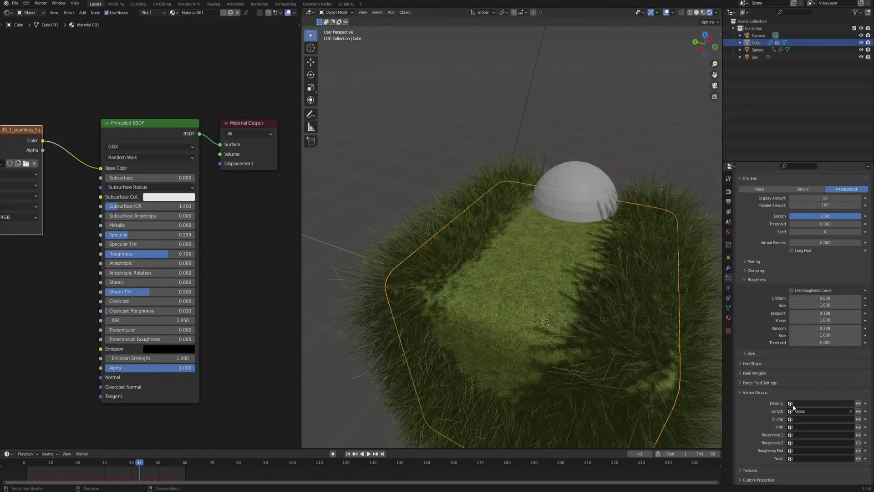
{"action": "middle_click_drag", "start_coordinate": [532, 257], "coordinate": [507, 234]}
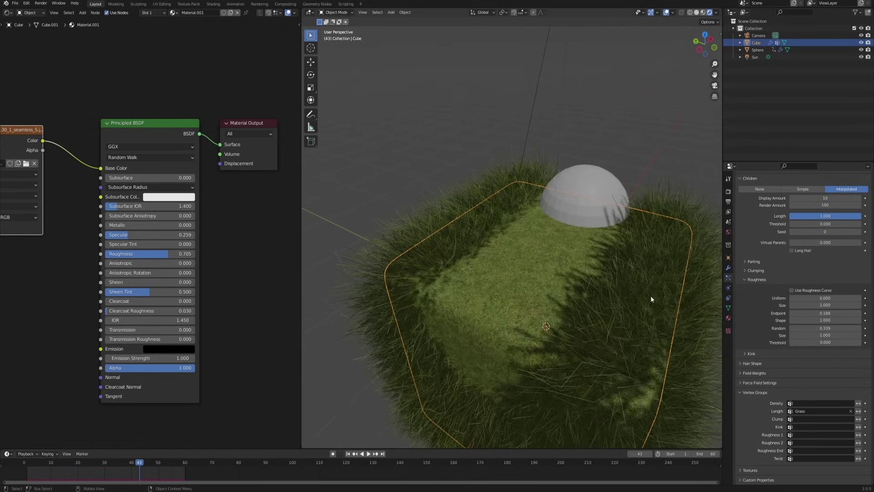
- Review the sphere's Dynamic Paint brush settings and reselect the cube
{"action": "left_click", "coordinate": [601, 175]}
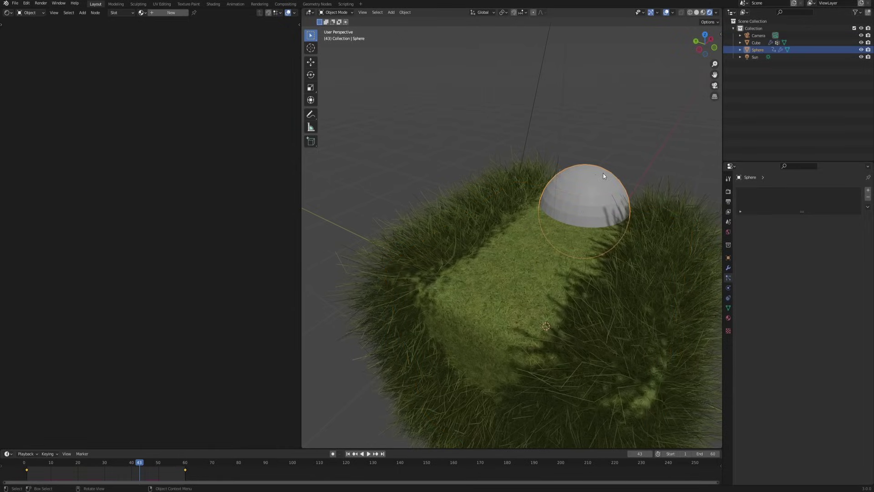
{"action": "left_click", "coordinate": [728, 288]}
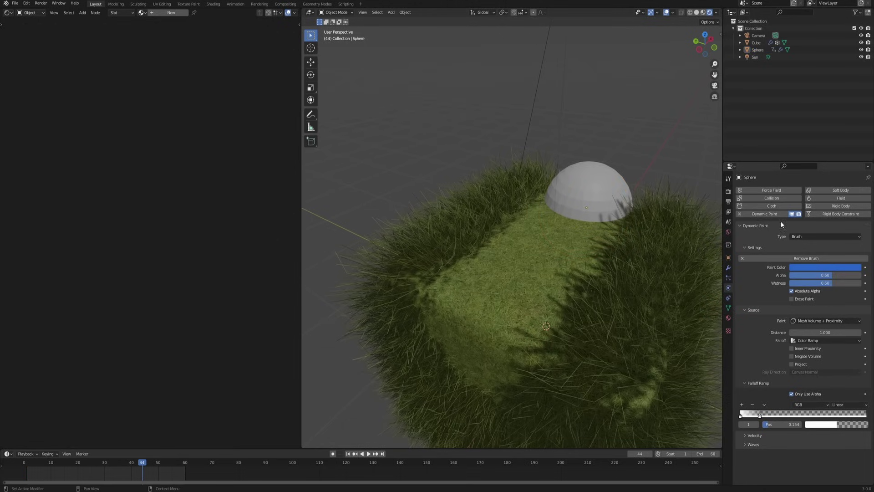
{"action": "left_click", "coordinate": [481, 256]}
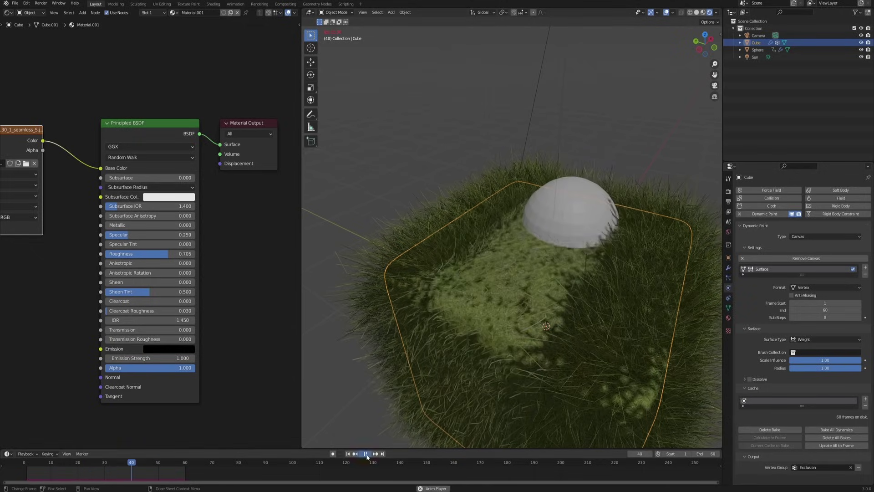
- Render frame 40, inspect the shortened grass around the sphere up close, and close the render
{"action": "key", "text": "F12"}
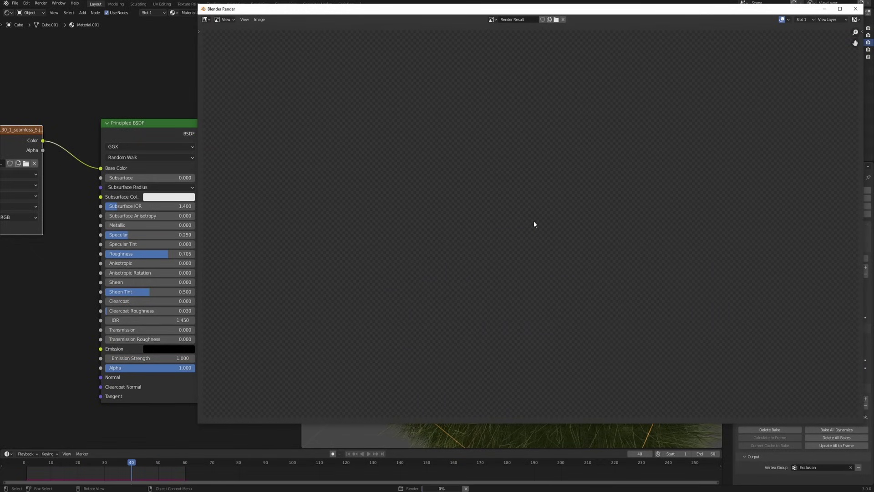
{"action": "scroll", "coordinate": [450, 182], "scroll_direction": "up", "scroll_amount": 2}
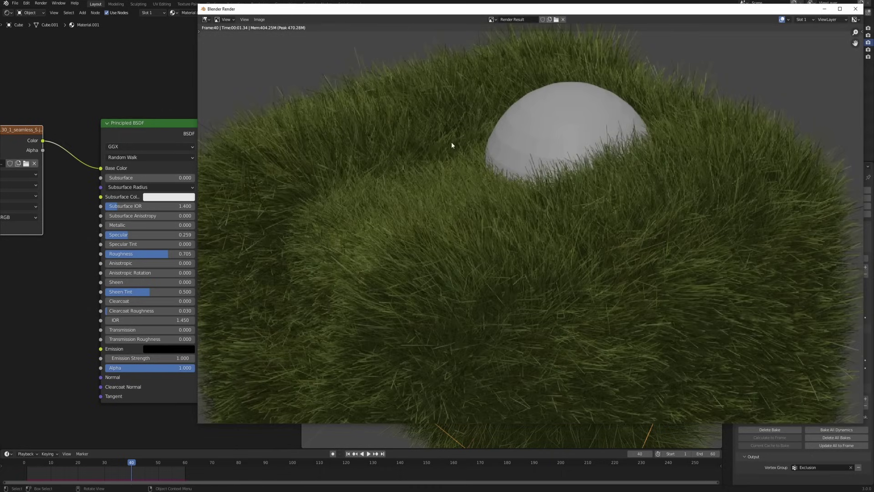
{"action": "scroll", "coordinate": [458, 140], "scroll_direction": "down", "scroll_amount": 2}
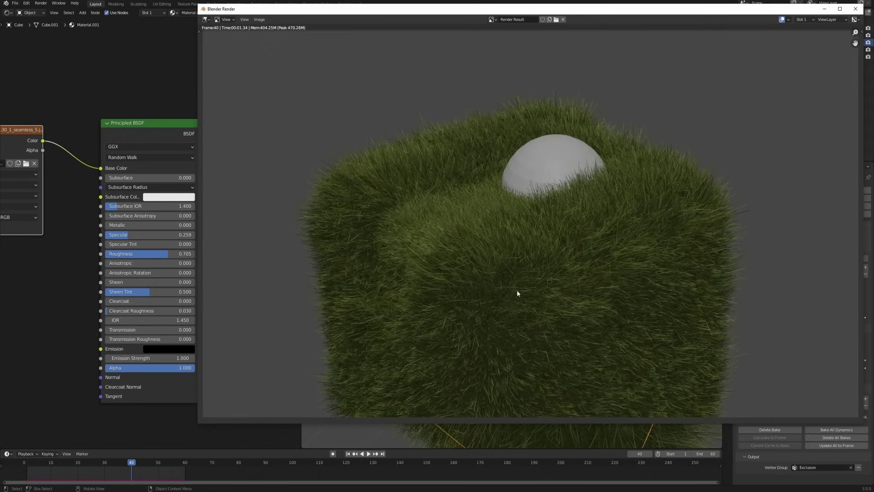
{"action": "left_click", "coordinate": [856, 9]}
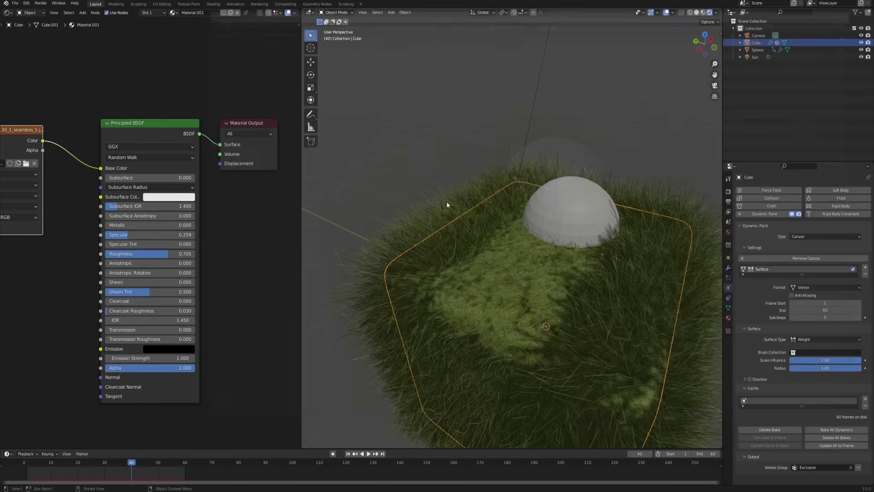
- Examine the finished grass cube scene and its animation playback from several angles, stopping playback at frame 27
{"action": "middle_click_drag", "start_coordinate": [447, 200], "coordinate": [469, 222]}
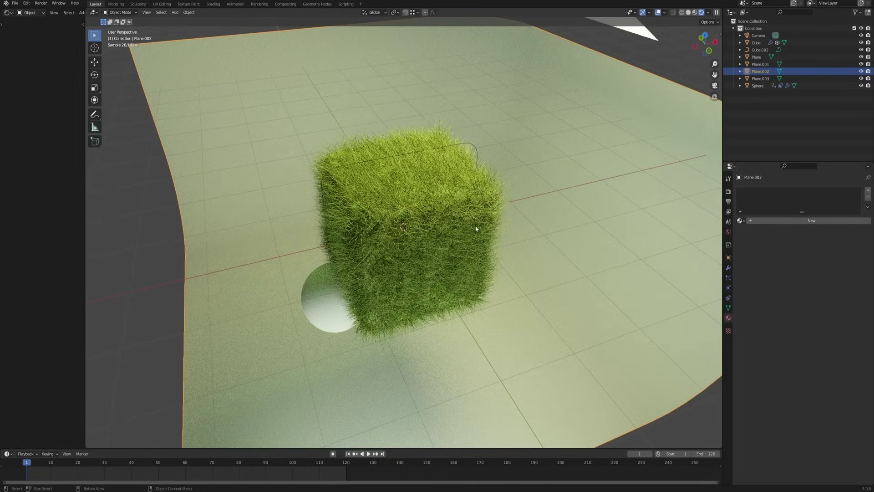
{"action": "middle_click_drag", "start_coordinate": [476, 228], "coordinate": [443, 205]}
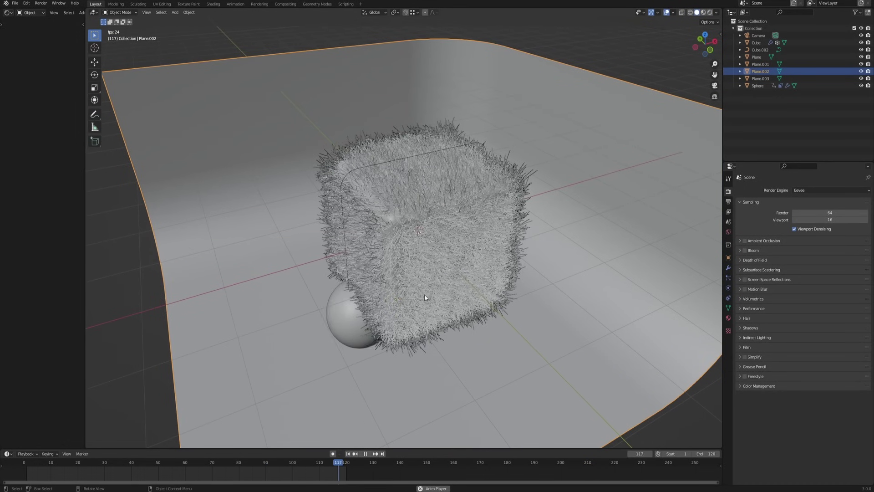
{"action": "middle_click_drag", "start_coordinate": [424, 294], "coordinate": [442, 204]}
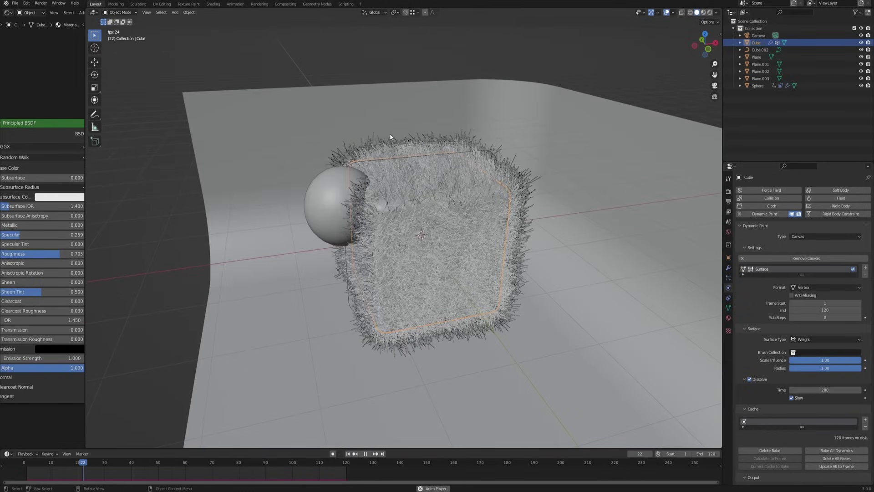
{"action": "middle_click_drag", "start_coordinate": [390, 133], "coordinate": [639, 275]}
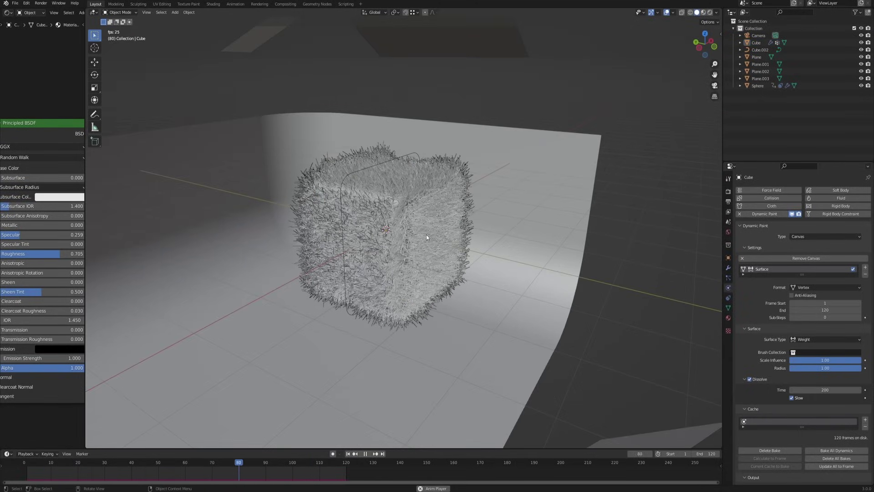
{"action": "middle_click_drag", "start_coordinate": [426, 236], "coordinate": [485, 264]}
{"action": "key", "text": "space"}
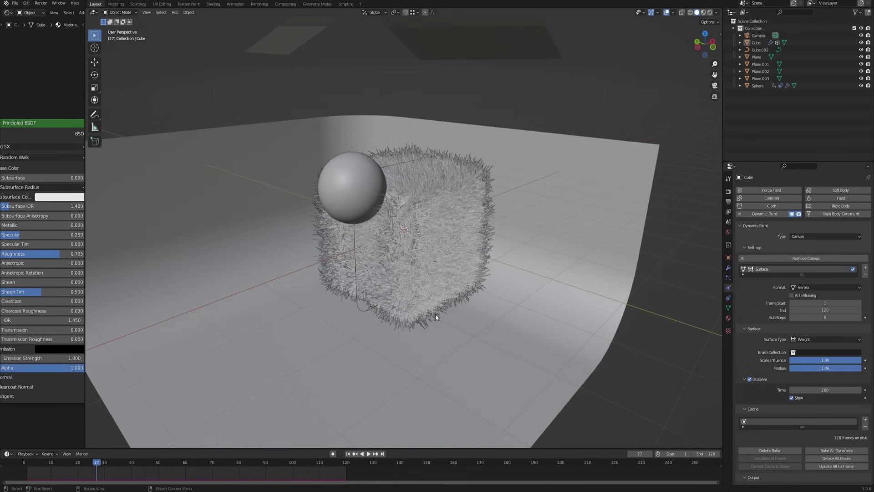
- Add an empty to the scene and raise it along the Z axis to just above the cube
{"action": "key", "text": "shift+a"}
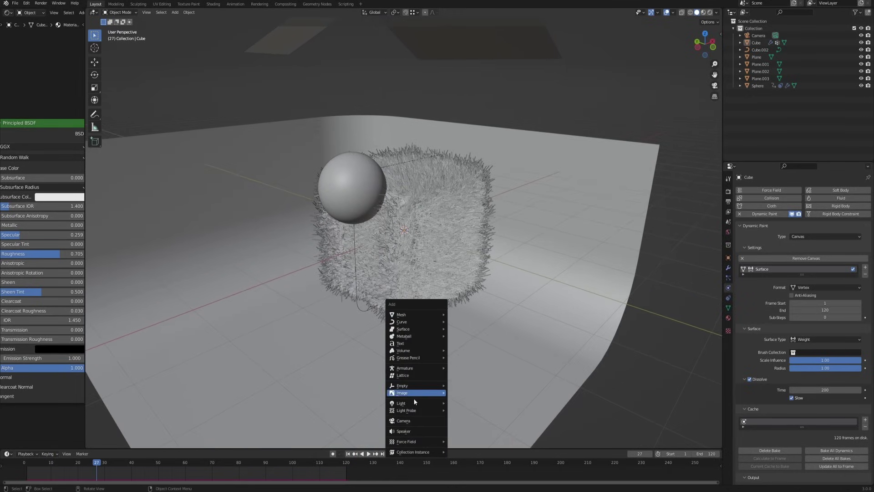
{"action": "mouse_move", "coordinate": [417, 386]}
{"action": "left_click", "coordinate": [481, 387]}
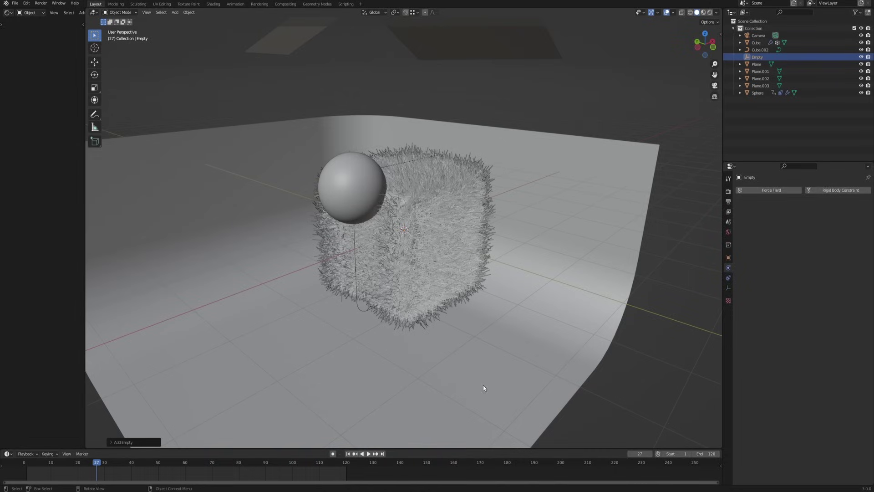
{"action": "middle_click_drag", "start_coordinate": [436, 287], "coordinate": [456, 289]}
{"action": "scroll", "coordinate": [425, 272], "scroll_direction": "down", "scroll_amount": 2}
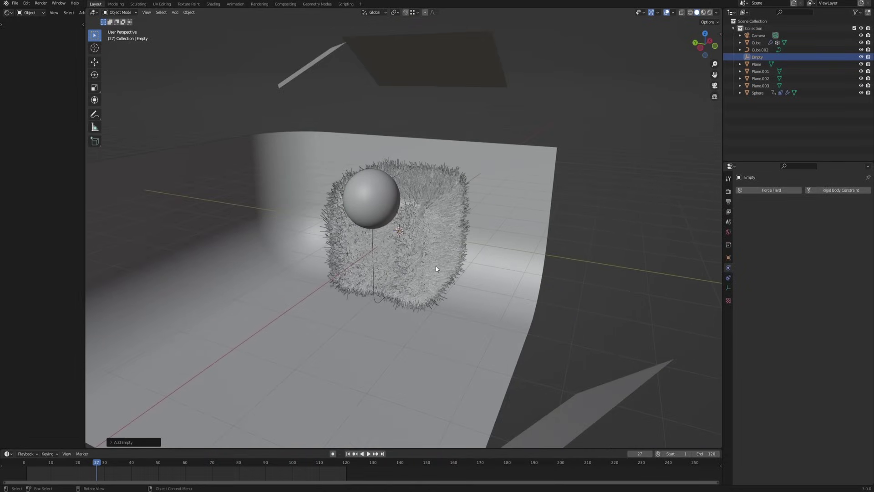
{"action": "key", "text": "g"}
{"action": "key", "text": "z"}
{"action": "left_click", "coordinate": [423, 137]}
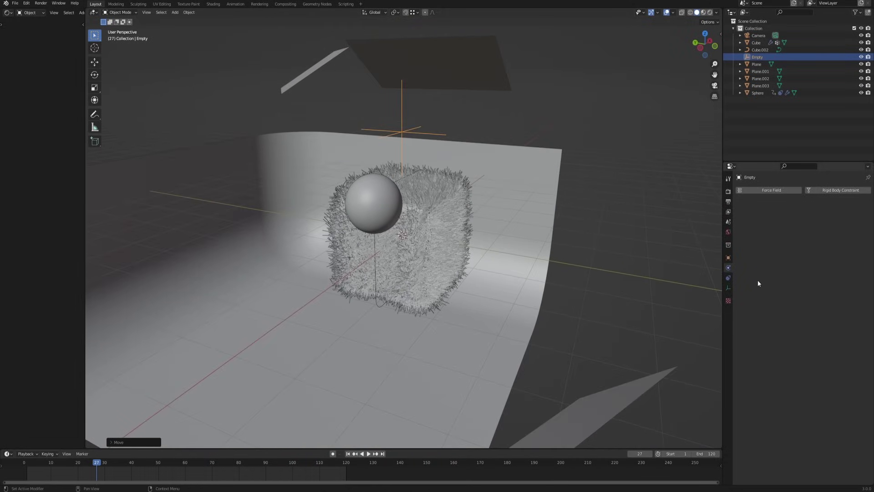
- Give the empty a force field of type Turbulence
{"action": "left_click", "coordinate": [763, 192]}
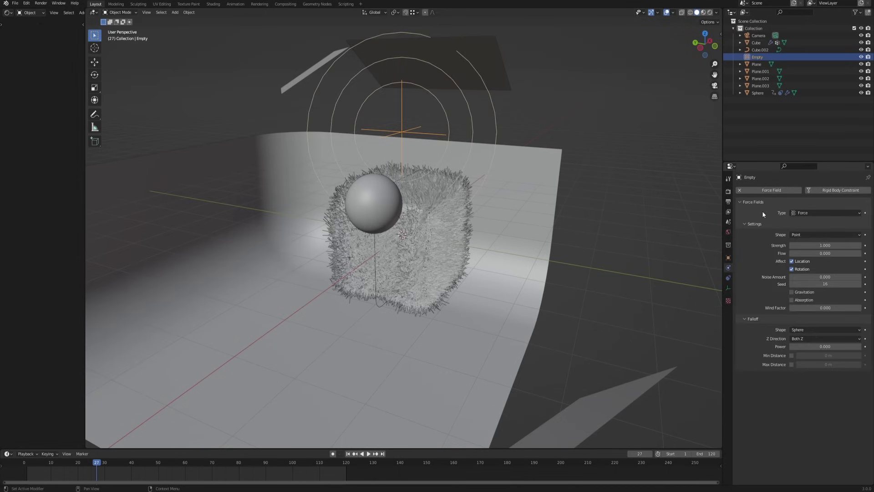
{"action": "left_click", "coordinate": [811, 213]}
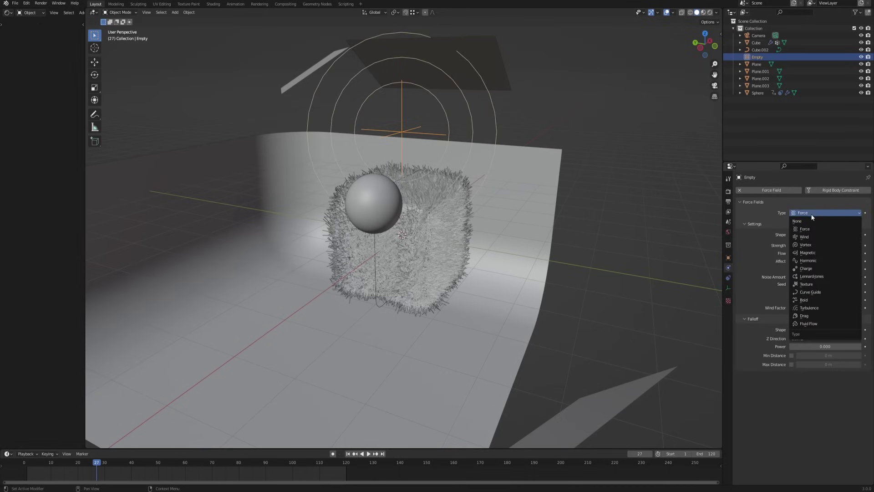
{"action": "left_click", "coordinate": [821, 308]}
{"action": "middle_click_drag", "start_coordinate": [524, 219], "coordinate": [438, 210]}
{"action": "middle_click_drag", "start_coordinate": [411, 235], "coordinate": [428, 260]}
{"action": "middle_click_drag", "start_coordinate": [447, 222], "coordinate": [529, 240]}
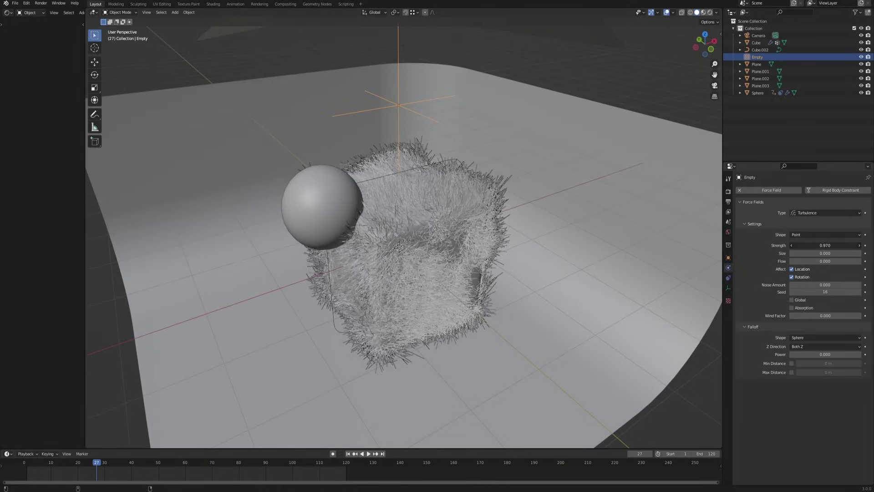
- Set the turbulence field's Strength to 0.2
{"action": "double_click", "coordinate": [840, 245]}
{"action": "type", "text": "0.2"}
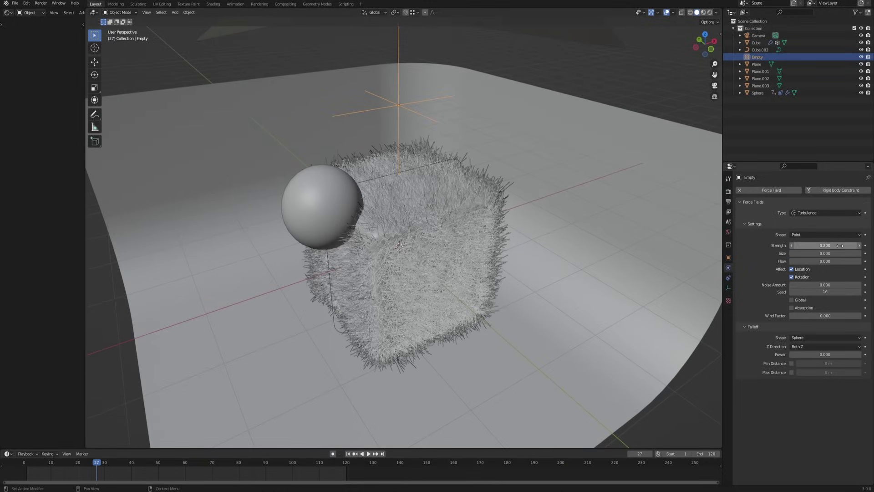
{"action": "key", "text": "Return"}
{"action": "middle_click_drag", "start_coordinate": [430, 236], "coordinate": [428, 239]}
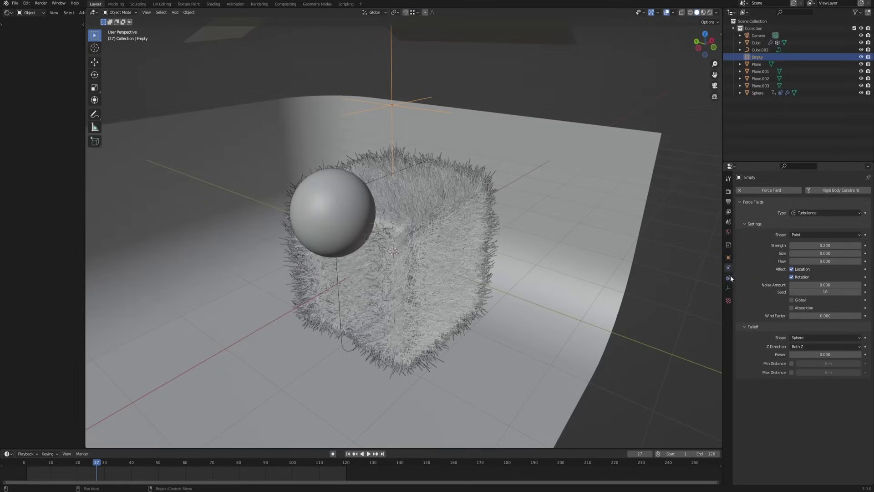
- Raise the turbulence field's Size to about 5.9
{"action": "left_click_drag", "start_coordinate": [825, 254], "coordinate": [871, 253]}
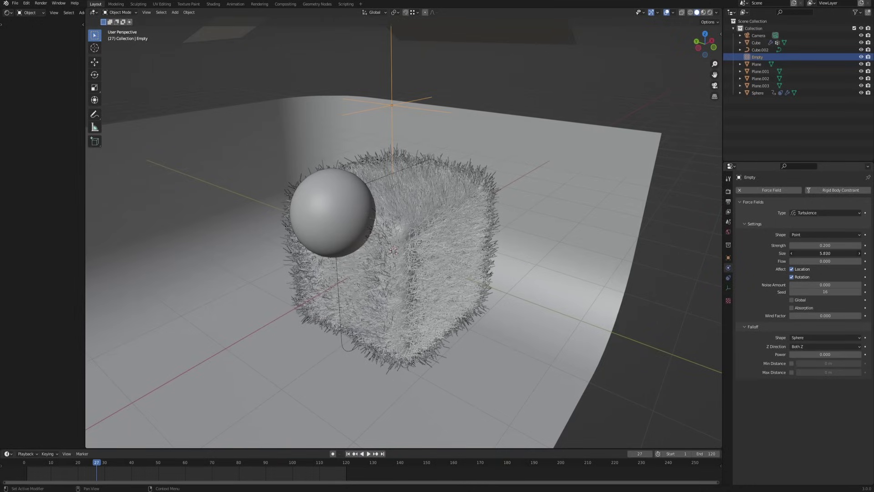
{"action": "middle_click_drag", "start_coordinate": [510, 186], "coordinate": [463, 199]}
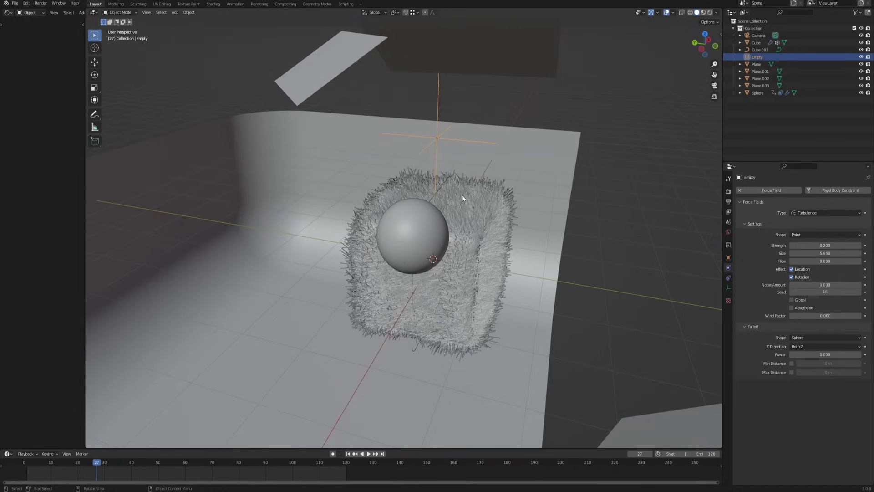
{"action": "middle_click_drag", "start_coordinate": [508, 228], "coordinate": [405, 406]}
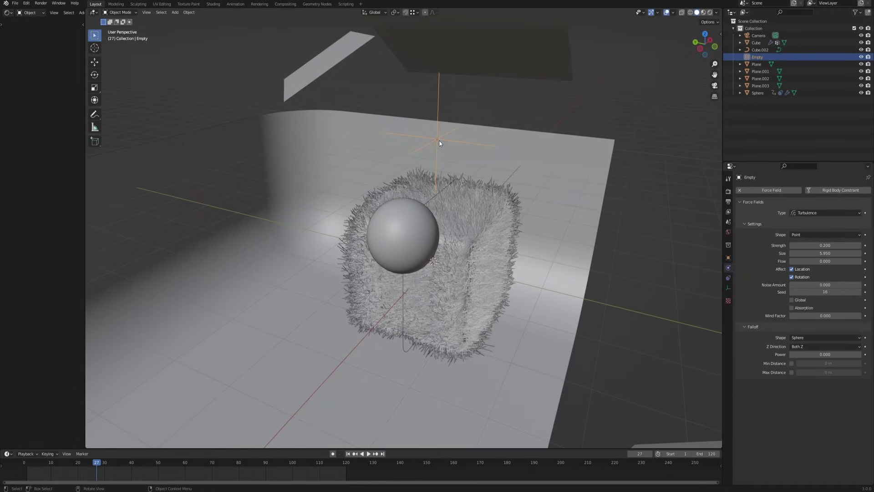
- Return to frame 1 and insert a Location keyframe for the empty
{"action": "middle_click_drag", "start_coordinate": [525, 270], "coordinate": [493, 270]}
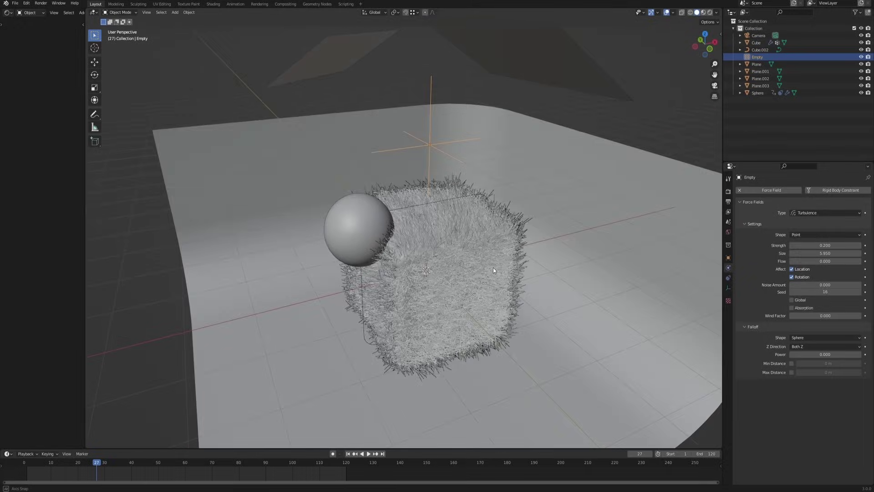
{"action": "left_click", "coordinate": [348, 454]}
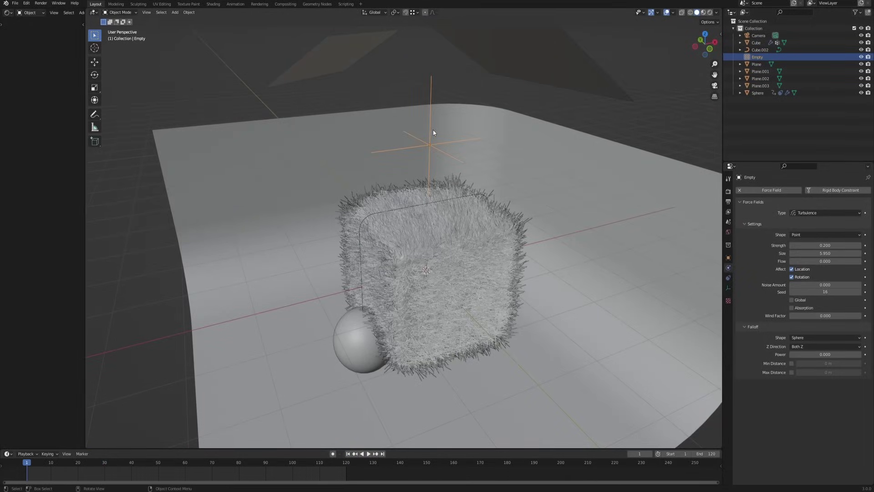
{"action": "key", "text": "i"}
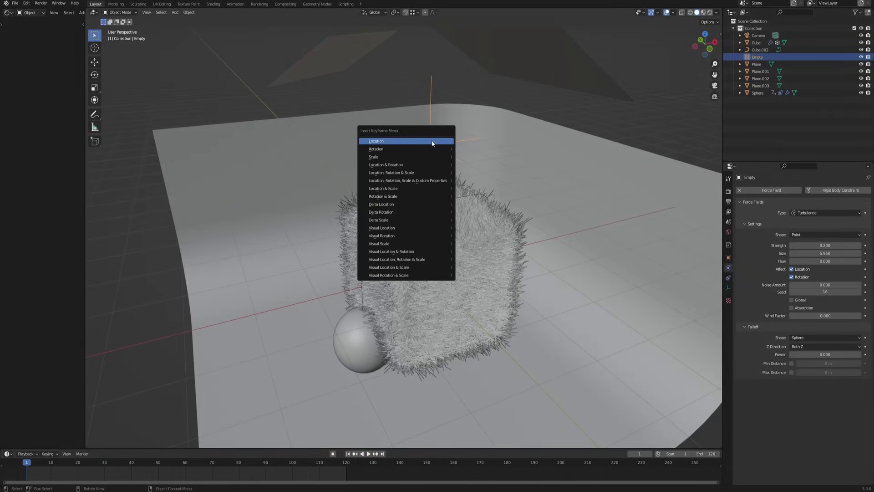
{"action": "left_click", "coordinate": [392, 141]}
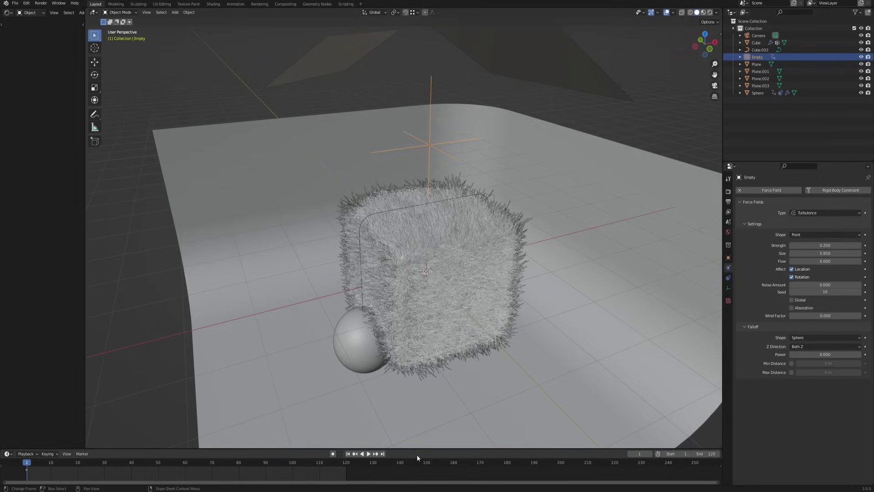
- At frame 120, move the empty about 8.5 m along the X axis and insert a Location keyframe
{"action": "scroll", "coordinate": [356, 236], "scroll_direction": "down", "scroll_amount": 3}
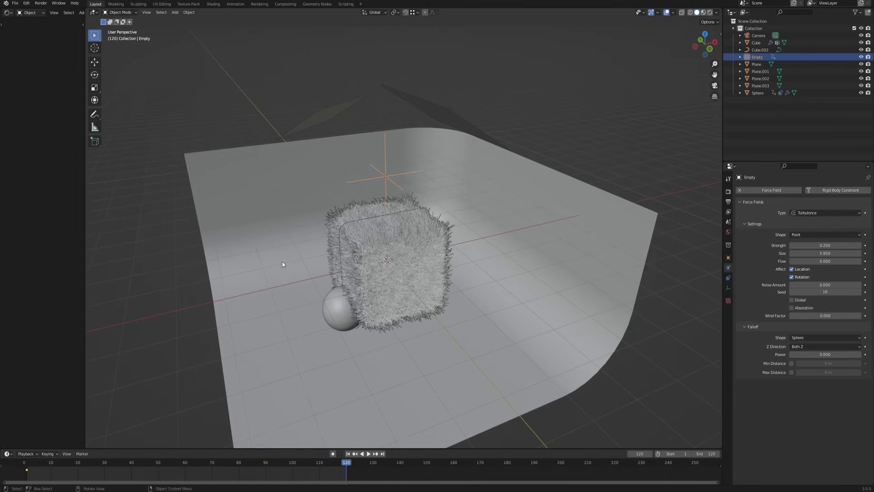
{"action": "key", "text": "g"}
{"action": "key", "text": "x"}
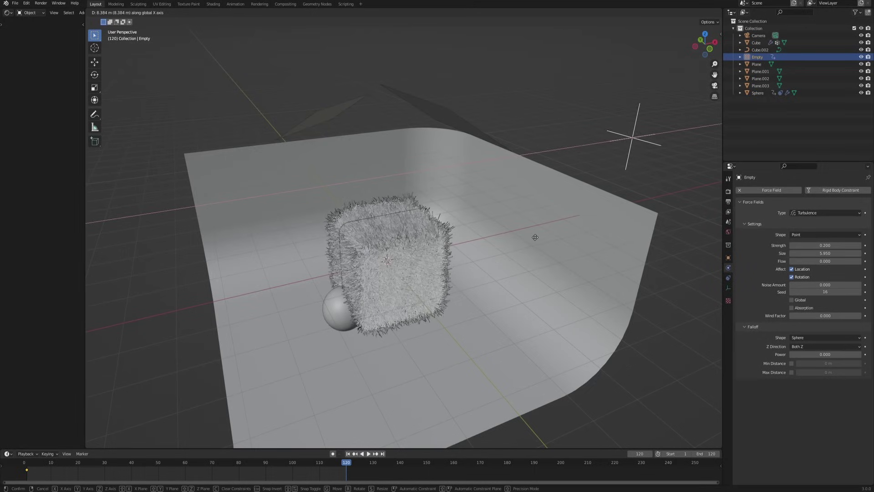
{"action": "left_click", "coordinate": [541, 241]}
{"action": "middle_click_drag", "start_coordinate": [541, 242], "coordinate": [589, 165]}
{"action": "key", "text": "i"}
{"action": "left_click", "coordinate": [588, 167]}
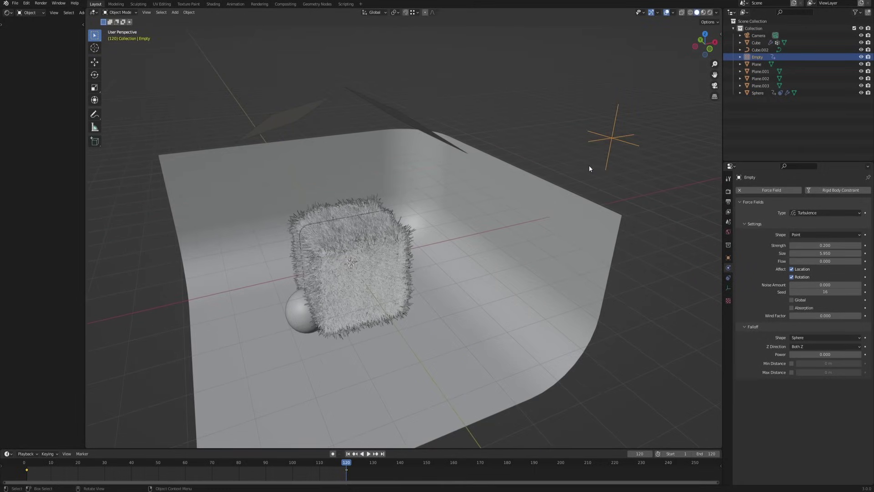
- Play the animation and check how the moving turbulence affects the grass
{"action": "middle_click_drag", "start_coordinate": [400, 328], "coordinate": [371, 241]}
{"action": "key", "text": "space"}
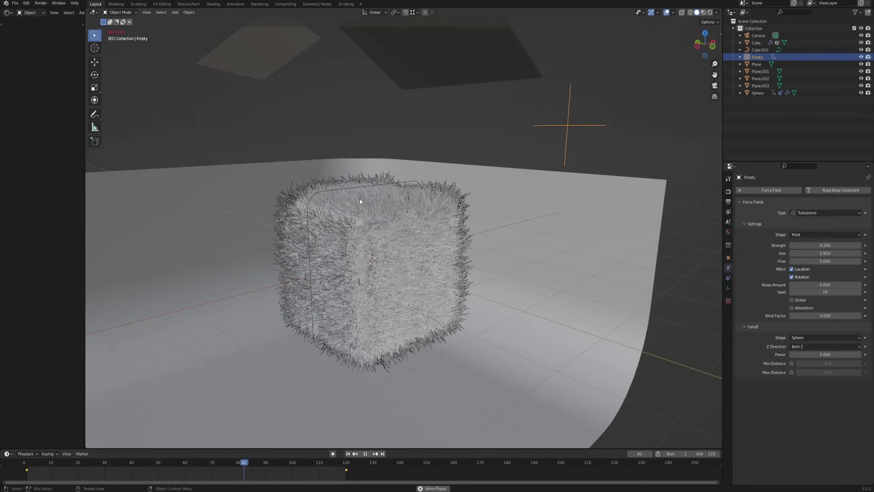
{"action": "middle_click_drag", "start_coordinate": [423, 314], "coordinate": [379, 235]}
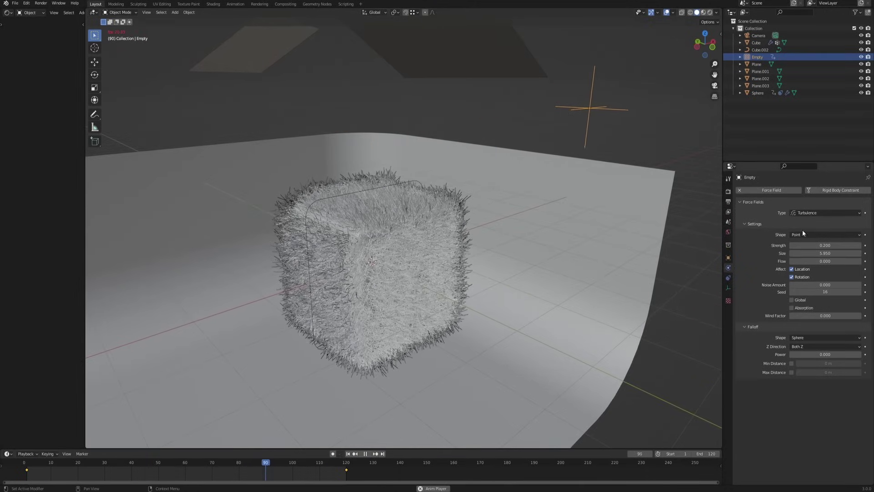
- Set the turbulence field's Size to 2 and check the grass movement during playback
{"action": "left_click", "coordinate": [830, 253]}
{"action": "type", "text": "2"}
{"action": "key", "text": "Return"}
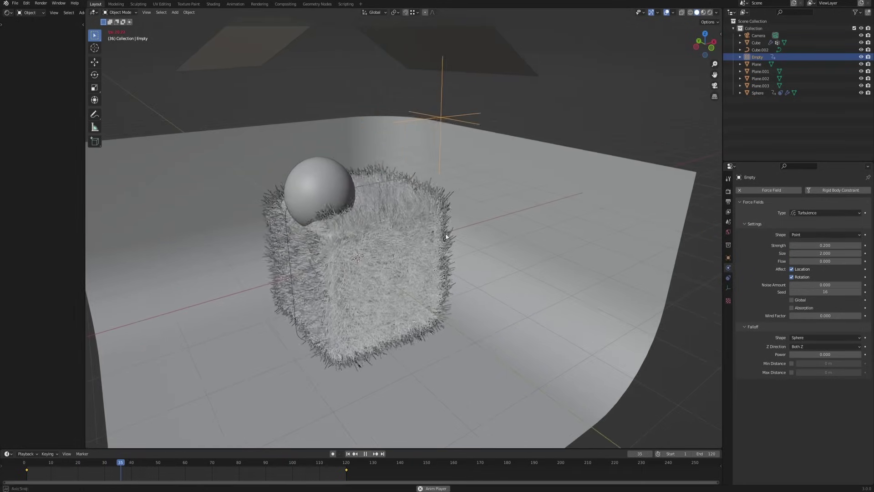
{"action": "middle_click_drag", "start_coordinate": [445, 233], "coordinate": [400, 269]}
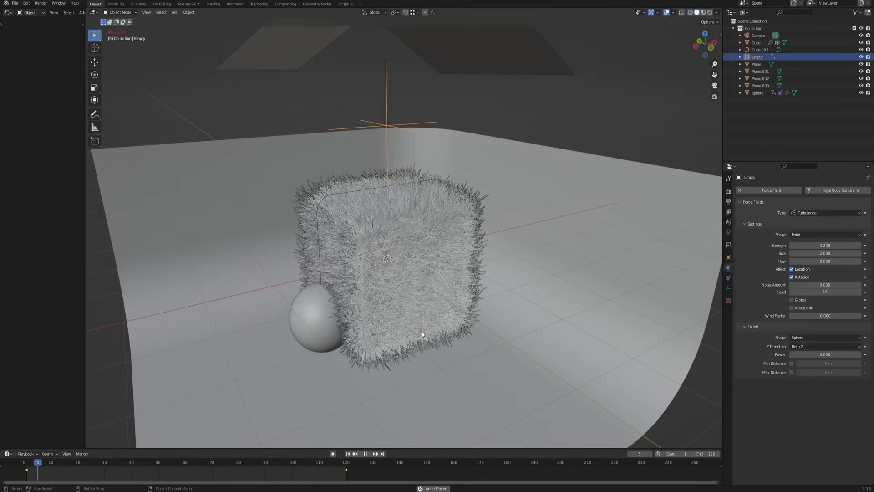
{"action": "middle_click_drag", "start_coordinate": [425, 325], "coordinate": [343, 419]}
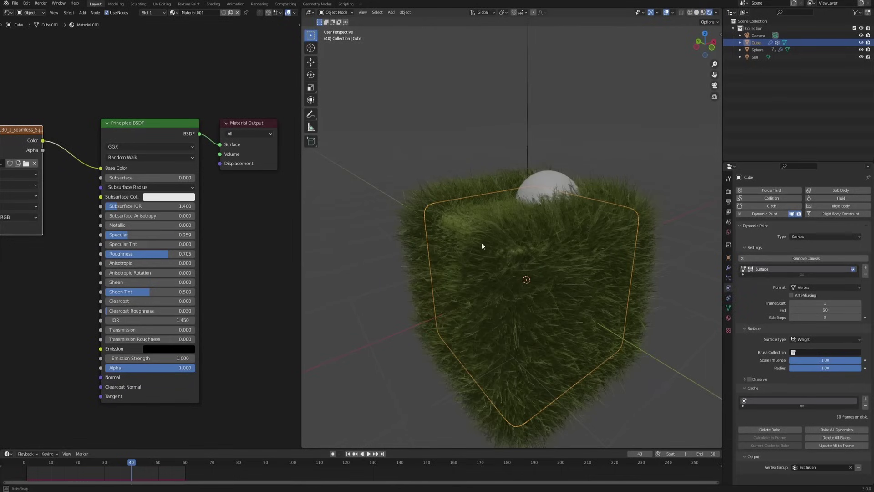
- Inspect the rendered-view grass cube and sphere at frame 40 from several angles, with nothing left selected
{"action": "middle_click_drag", "start_coordinate": [481, 242], "coordinate": [541, 317]}
{"action": "middle_click_drag", "start_coordinate": [560, 275], "coordinate": [485, 249]}
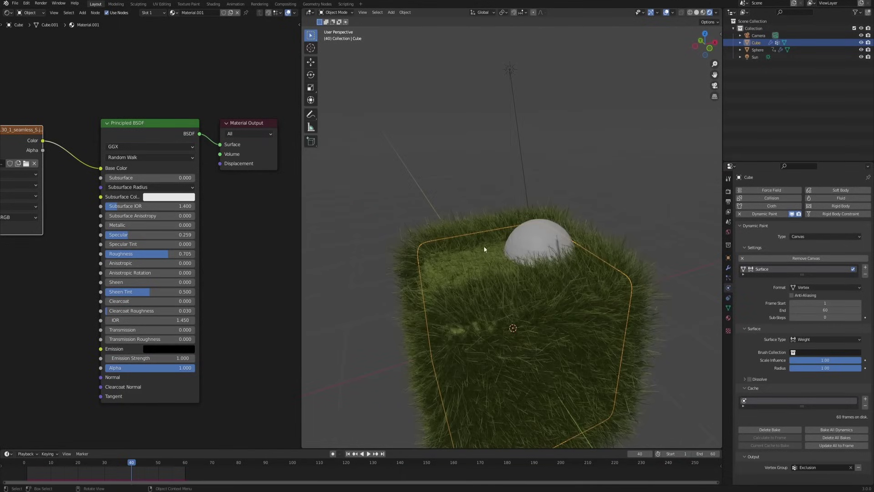
{"action": "left_click", "coordinate": [535, 232]}
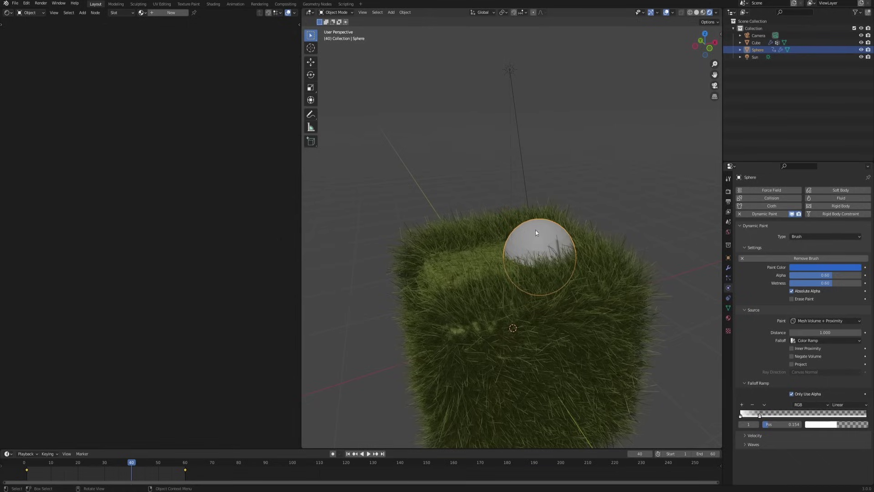
{"action": "mouse_move", "coordinate": [524, 254]}
{"action": "middle_mouse_down"}
{"action": "mouse_move", "coordinate": [498, 249]}
{"action": "mouse_move", "coordinate": [543, 249]}
{"action": "mouse_move", "coordinate": [501, 248]}
{"action": "mouse_move", "coordinate": [539, 269]}
{"action": "mouse_move", "coordinate": [525, 278]}
{"action": "mouse_move", "coordinate": [548, 259]}
{"action": "mouse_move", "coordinate": [551, 267]}
{"action": "mouse_move", "coordinate": [507, 263]}
{"action": "mouse_move", "coordinate": [592, 264]}
{"action": "mouse_move", "coordinate": [540, 258]}
{"action": "mouse_move", "coordinate": [554, 265]}
{"action": "mouse_move", "coordinate": [542, 291]}
{"action": "mouse_move", "coordinate": [554, 280]}
{"action": "mouse_move", "coordinate": [522, 284]}
{"action": "middle_mouse_up"}
{"action": "key", "text": "alt+a"}
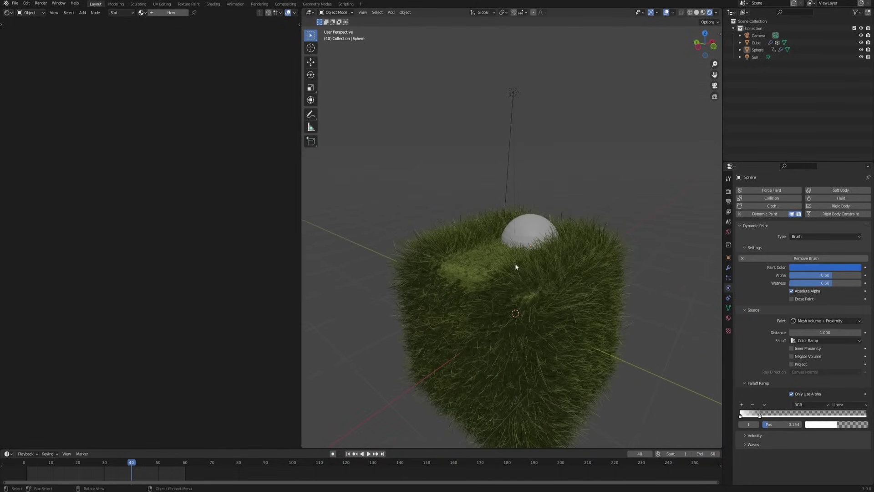
{"action": "scroll", "coordinate": [524, 268], "scroll_direction": "up", "scroll_amount": 2}
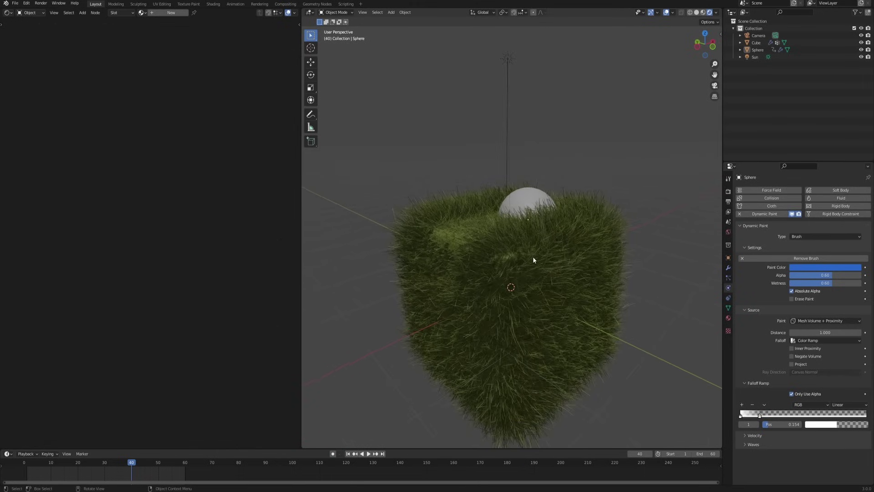
{"action": "middle_click_drag", "start_coordinate": [512, 260], "coordinate": [548, 255]}
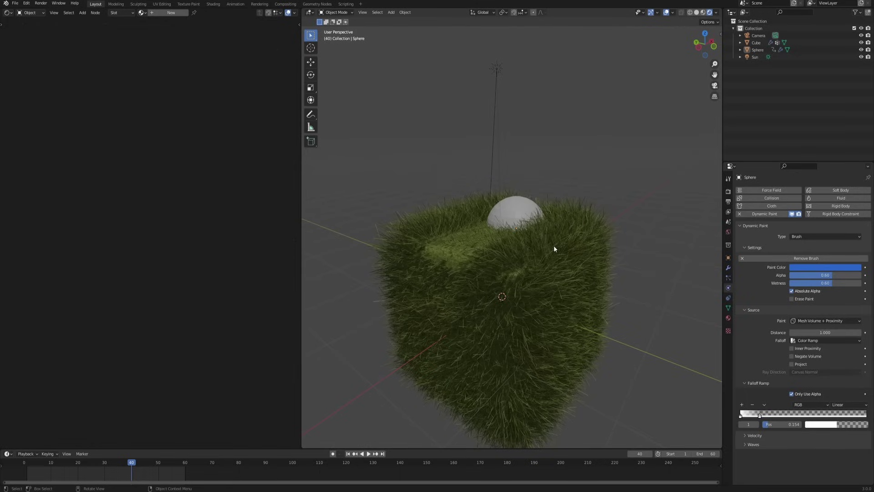
{"action": "scroll", "coordinate": [554, 245], "scroll_direction": "down", "scroll_amount": 1}
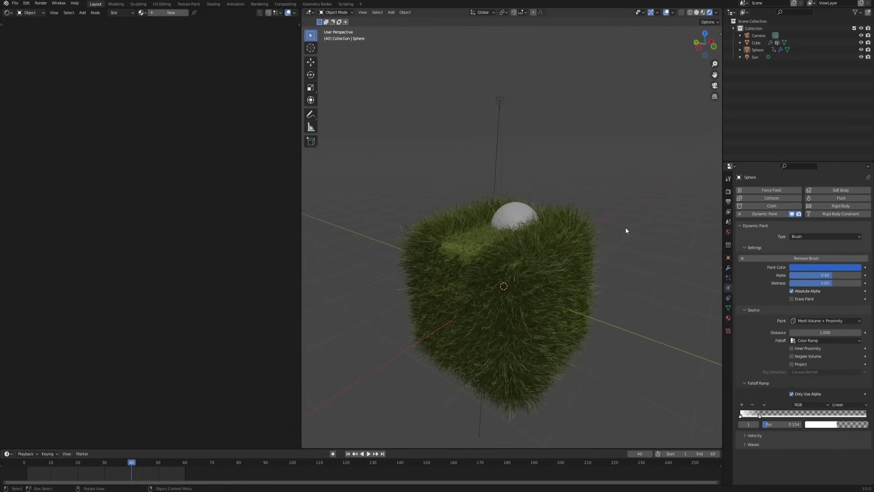
- Set the render engine to Cycles with GPU Compute as the device
{"action": "left_click", "coordinate": [728, 191]}
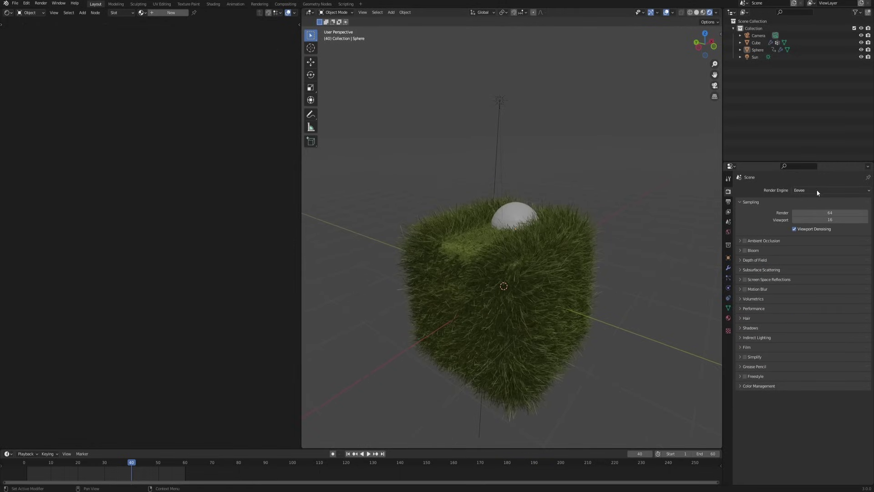
{"action": "left_click", "coordinate": [817, 191]}
{"action": "left_click", "coordinate": [809, 211]}
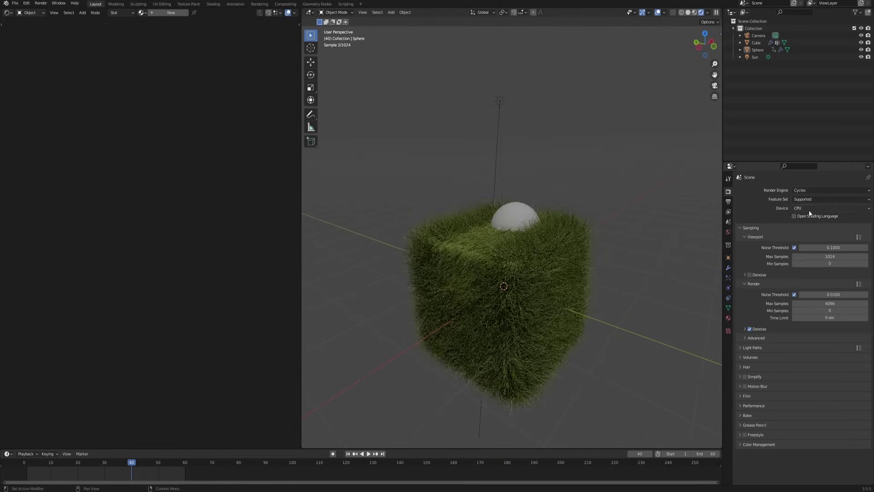
{"action": "left_click", "coordinate": [810, 212]}
{"action": "left_click", "coordinate": [812, 225]}
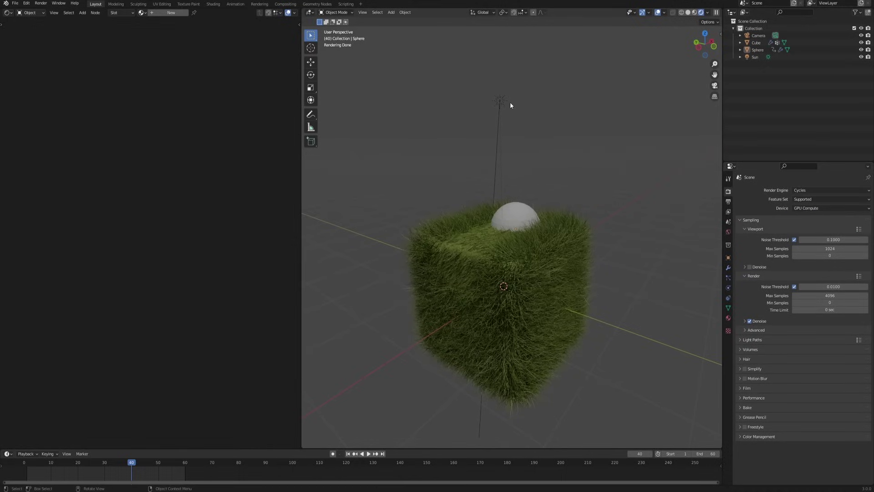
- Delete the sun light and add a mesh plane, raised along the Z axis well above the grass cube
{"action": "left_click", "coordinate": [498, 132]}
{"action": "key", "text": "Delete"}
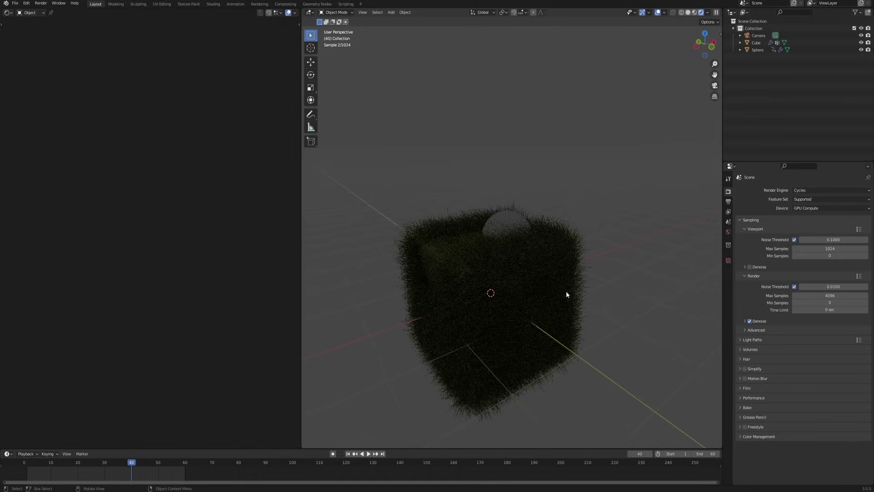
{"action": "middle_click_drag", "start_coordinate": [567, 290], "coordinate": [563, 286]}
{"action": "key", "text": "shift+a"}
{"action": "mouse_move", "coordinate": [578, 172]}
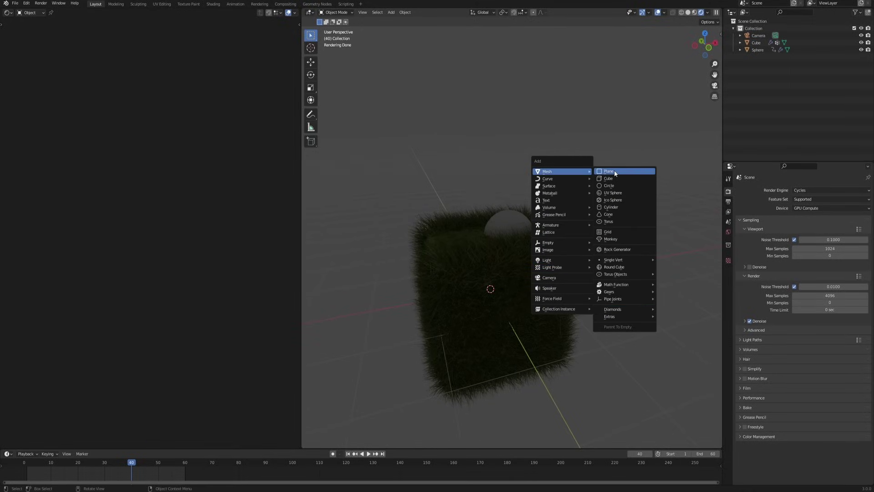
{"action": "left_click", "coordinate": [615, 172]}
{"action": "key", "text": "g"}
{"action": "key", "text": "z"}
{"action": "left_click", "coordinate": [580, 152]}
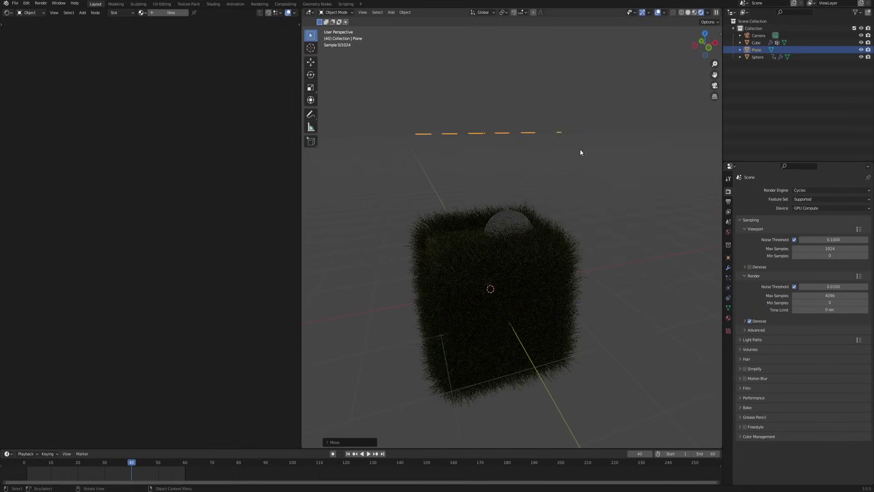
- Give the raised plane a new Emission material with a pale yellow color and a Strength of 30
{"action": "left_click", "coordinate": [728, 317]}
{"action": "left_click", "coordinate": [770, 221]}
{"action": "left_click", "coordinate": [813, 251]}
{"action": "left_click", "coordinate": [839, 261]}
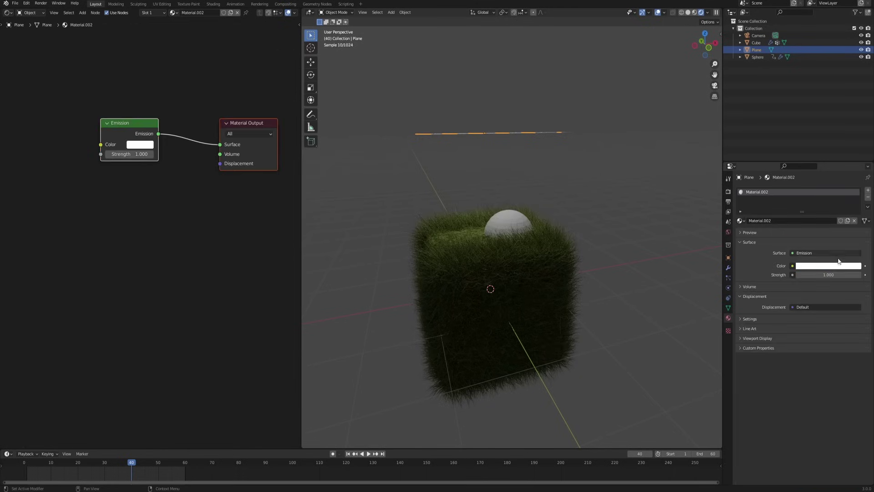
{"action": "left_click", "coordinate": [813, 266]}
{"action": "left_click", "coordinate": [833, 179]}
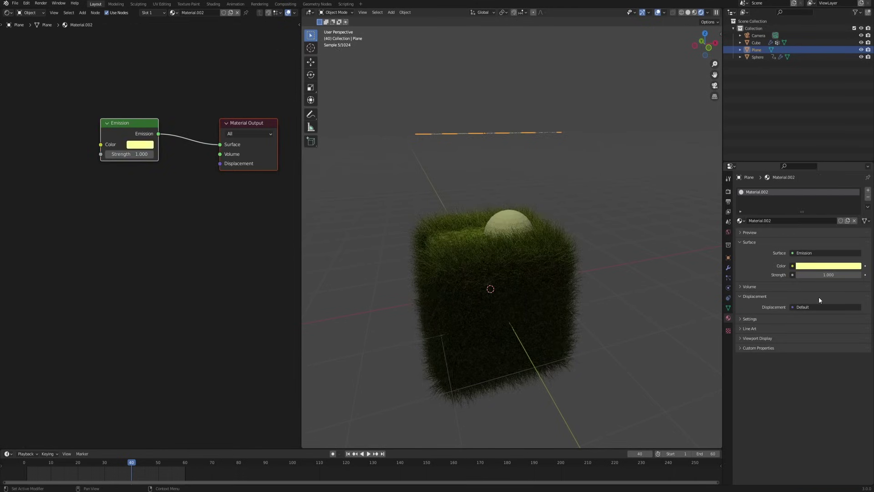
{"action": "left_click", "coordinate": [822, 274]}
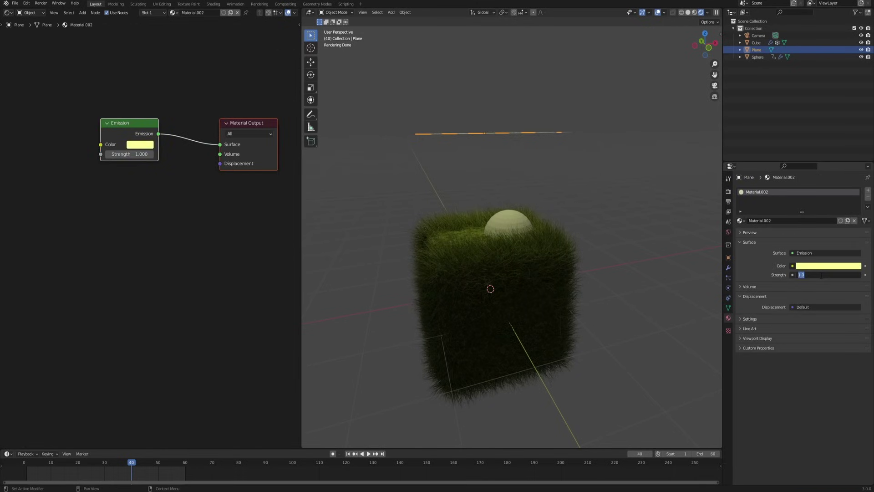
{"action": "type", "text": "30"}
{"action": "key", "text": "Return"}
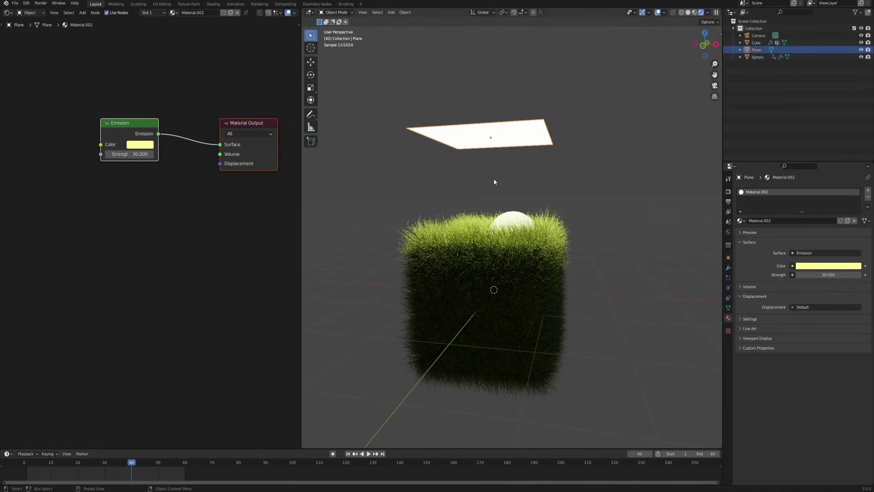
- Enlarge the emissive plane along the X and Y axes so that it extends beyond the grass cube's edges
{"action": "middle_click_drag", "start_coordinate": [493, 178], "coordinate": [556, 195]}
{"action": "key", "text": "s"}
{"action": "key", "text": "y"}
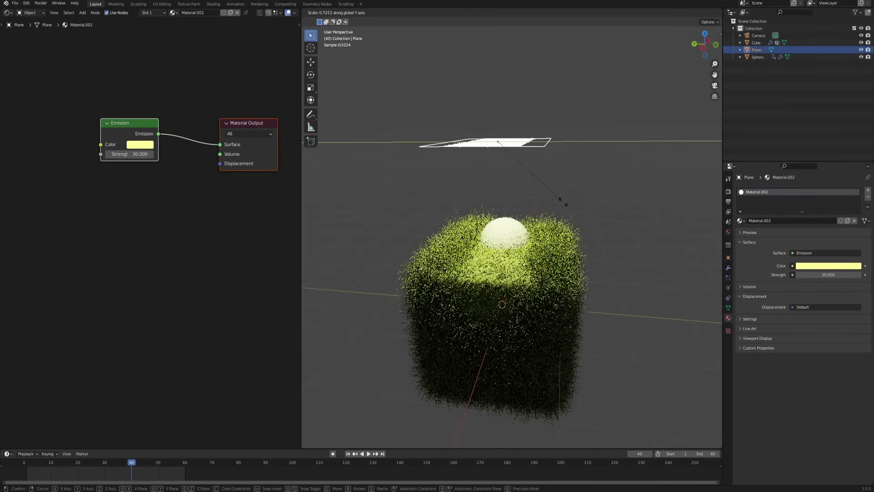
{"action": "left_click", "coordinate": [565, 220]}
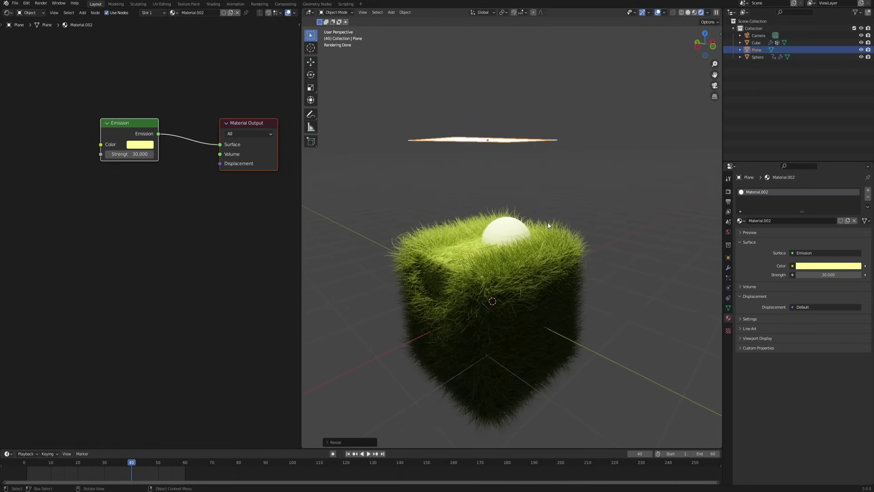
{"action": "middle_click_drag", "start_coordinate": [547, 223], "coordinate": [570, 179]}
{"action": "key", "text": "s"}
{"action": "key", "text": "x"}
{"action": "left_click", "coordinate": [657, 185]}
{"action": "middle_click_drag", "start_coordinate": [657, 185], "coordinate": [558, 182]}
{"action": "key", "text": "s"}
{"action": "key", "text": "y"}
{"action": "left_click", "coordinate": [626, 179]}
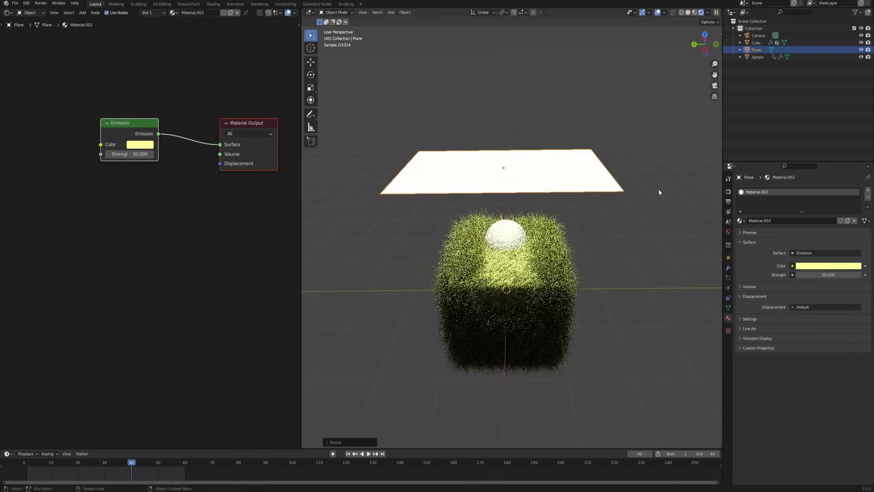
- In front view, move the emissive plane up and toward positive X, and tilt it to face the grass cube
{"action": "middle_click_drag", "start_coordinate": [660, 191], "coordinate": [605, 196]}
{"action": "key", "text": "KP_1"}
{"action": "key", "text": "g"}
{"action": "left_click", "coordinate": [597, 214]}
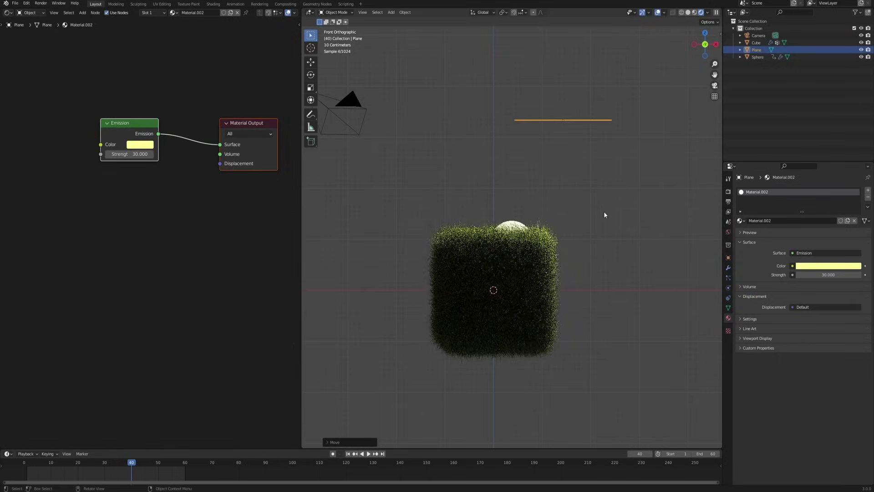
{"action": "key", "text": "r"}
{"action": "left_click", "coordinate": [553, 256]}
{"action": "middle_click_drag", "start_coordinate": [551, 257], "coordinate": [541, 291]}
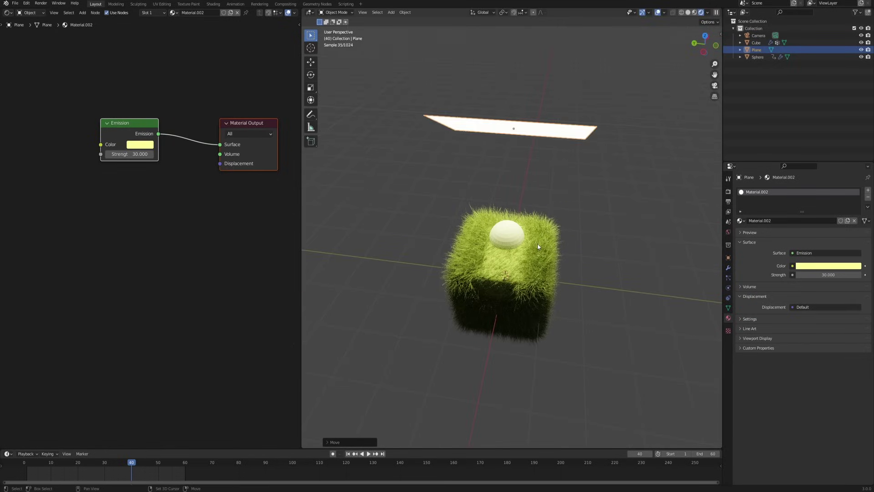
- Duplicate the emissive plane, turn the copy about the Z axis to another side of the cube and scale it down
{"action": "key", "text": "shift+d"}
{"action": "key", "text": "r"}
{"action": "key", "text": "z"}
{"action": "left_click", "coordinate": [467, 87]}
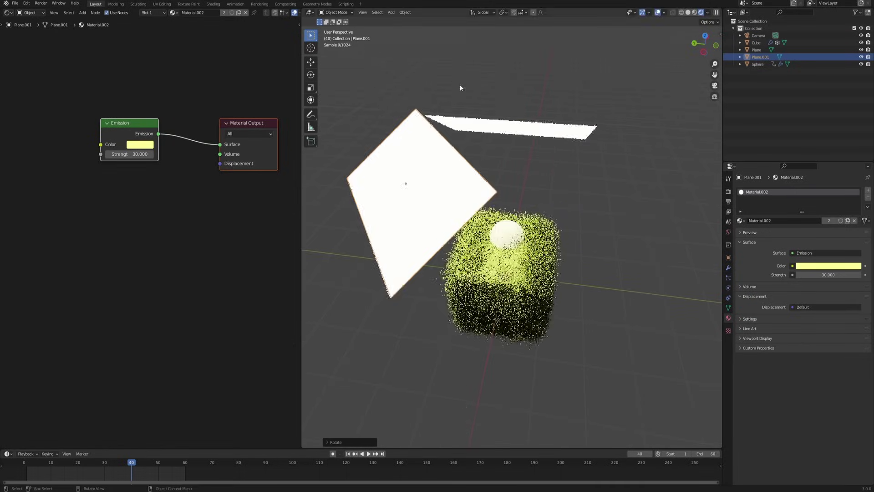
{"action": "middle_click_drag", "start_coordinate": [459, 84], "coordinate": [523, 119]}
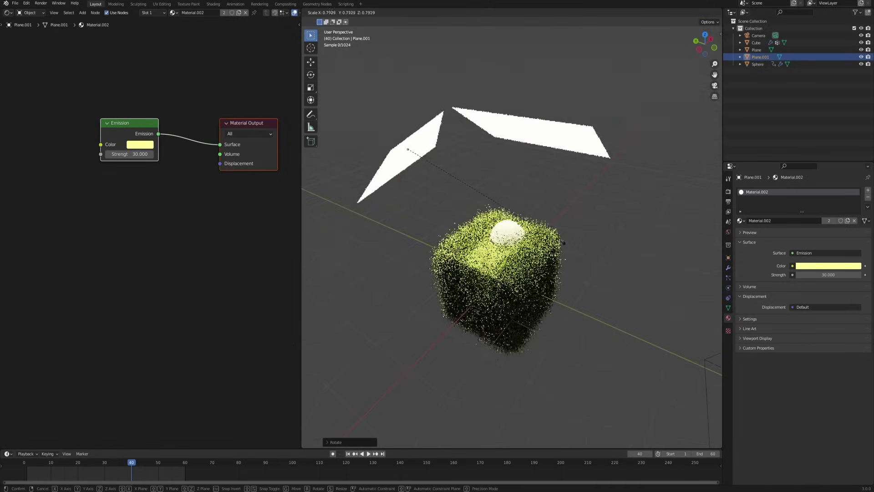
- Make the copied plane's material single-user and set its emission to yellow-green (hue 0.262, saturation 0.944) with a Strength of 5
{"action": "left_click", "coordinate": [848, 221]}
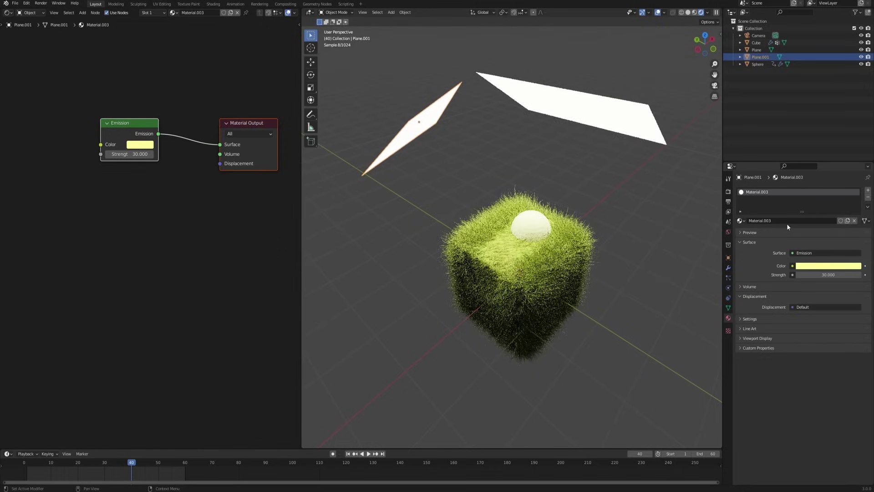
{"action": "left_click", "coordinate": [823, 266]}
{"action": "left_click_drag", "start_coordinate": [814, 208], "coordinate": [809, 191]}
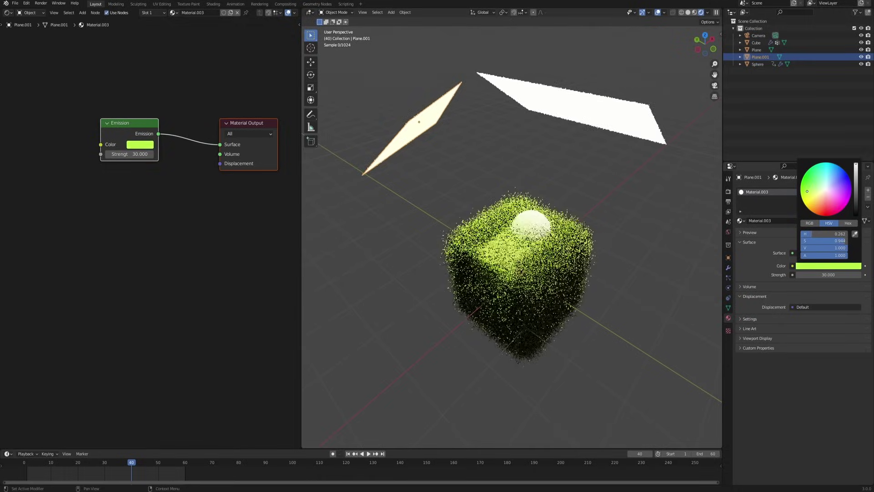
{"action": "left_click", "coordinate": [825, 274]}
{"action": "type", "text": "5"}
{"action": "key", "text": "Return"}
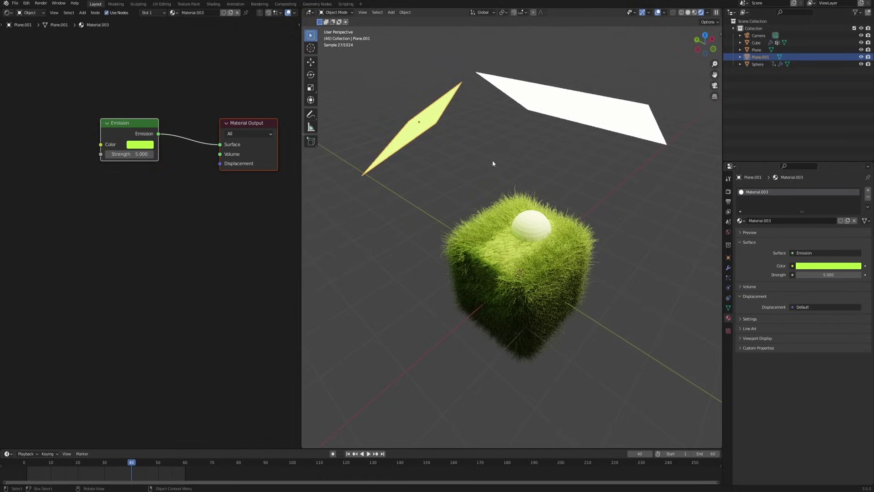
- Switch to the camera view and frame the grass cube and sphere inside the camera border
{"action": "left_click", "coordinate": [479, 193]}
{"action": "key", "text": "KP_0"}
{"action": "middle_click_drag", "start_coordinate": [510, 267], "coordinate": [560, 261]}
{"action": "key", "text": "Escape"}
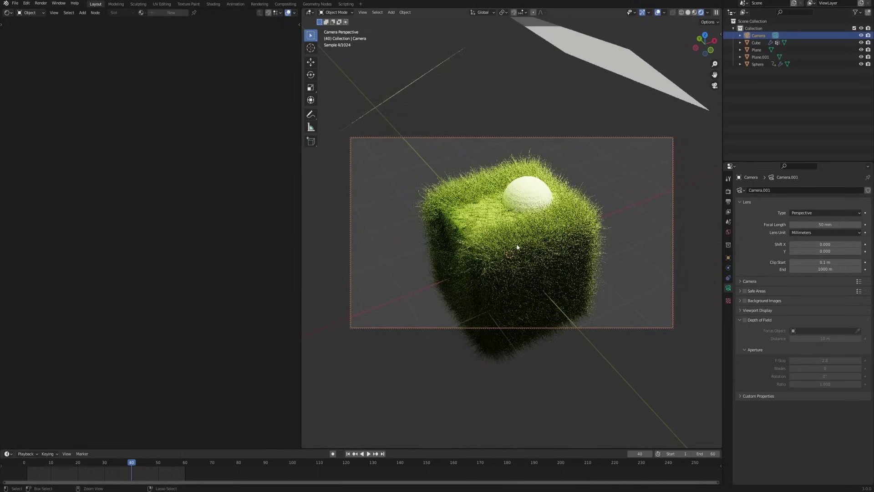
- Add a large floor plane around the cube and give it a new Principled BSDF material with Roughness 0.972
{"action": "key", "text": "shift+a"}
{"action": "mouse_move", "coordinate": [542, 259]}
{"action": "left_click", "coordinate": [602, 263]}
{"action": "type", "text": "s10"}
{"action": "key", "text": "Return"}
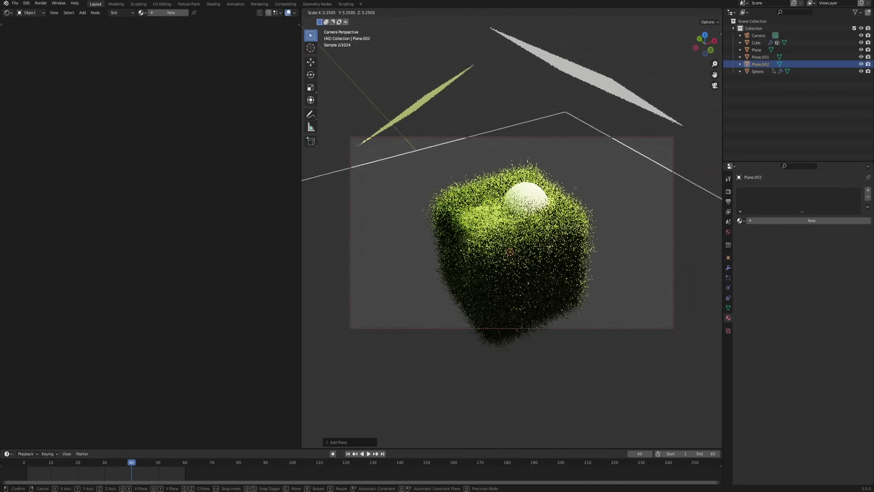
{"action": "left_click", "coordinate": [811, 220]}
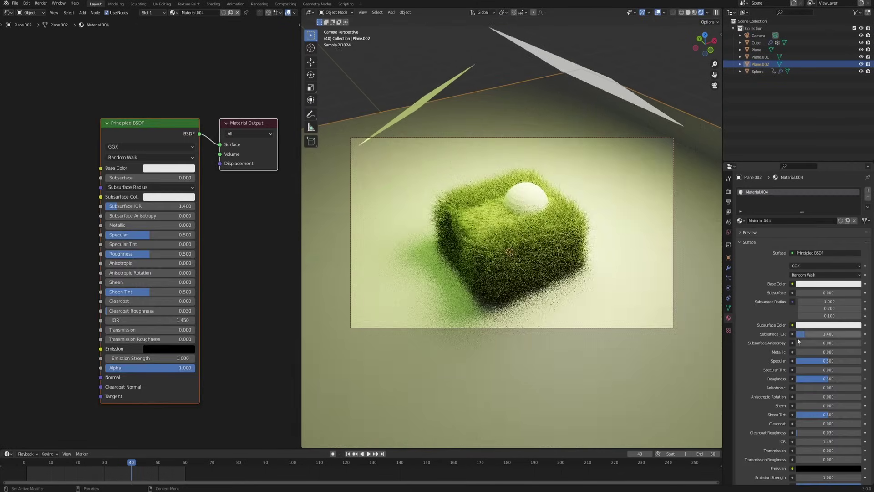
{"action": "left_click_drag", "start_coordinate": [826, 379], "coordinate": [858, 379]}
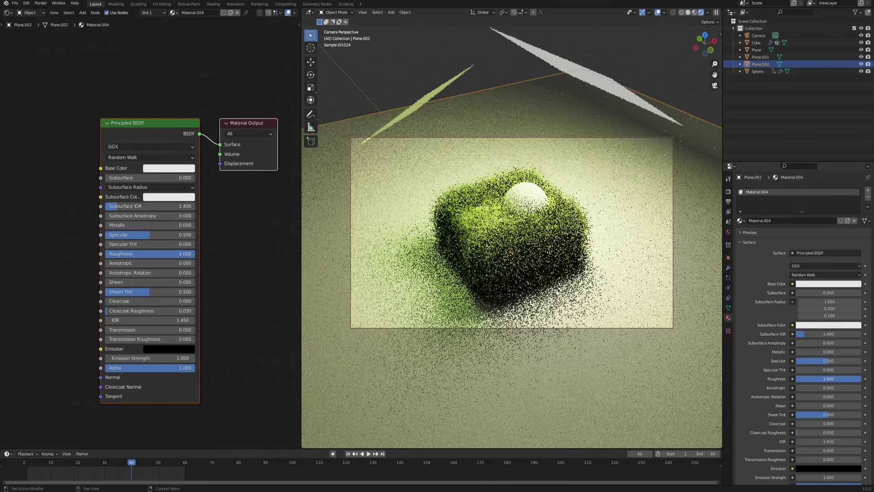
- Lower the floor plane about 1.5 m along the Z axis to beneath the grass cube and scale it up further
{"action": "key", "text": "g"}
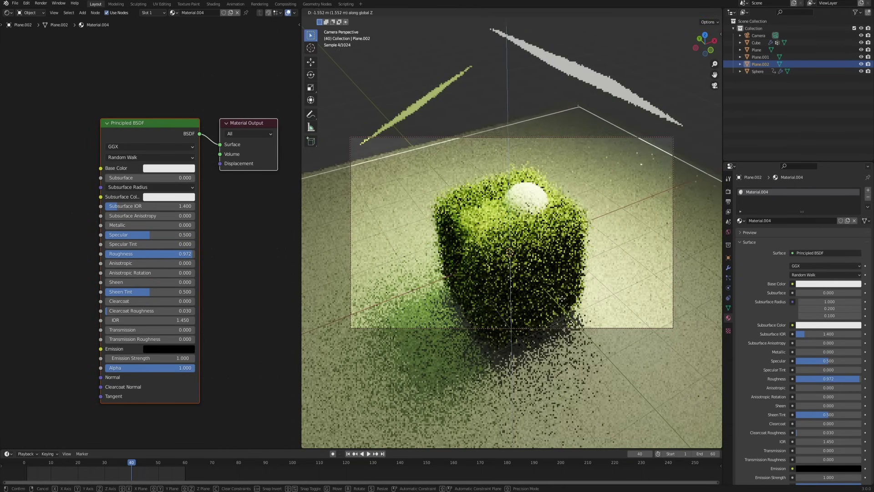
{"action": "key", "text": "Return"}
{"action": "key", "text": "s"}
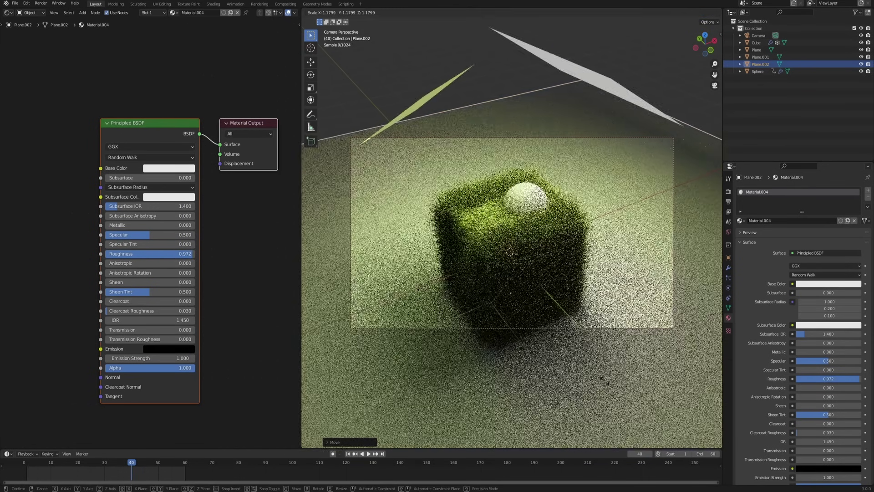
{"action": "key", "text": "Return"}
- Set the large pale yellow light plane's emission Strength to 20 and open the emission color of its copy in front of the cube
{"action": "left_click", "coordinate": [564, 61]}
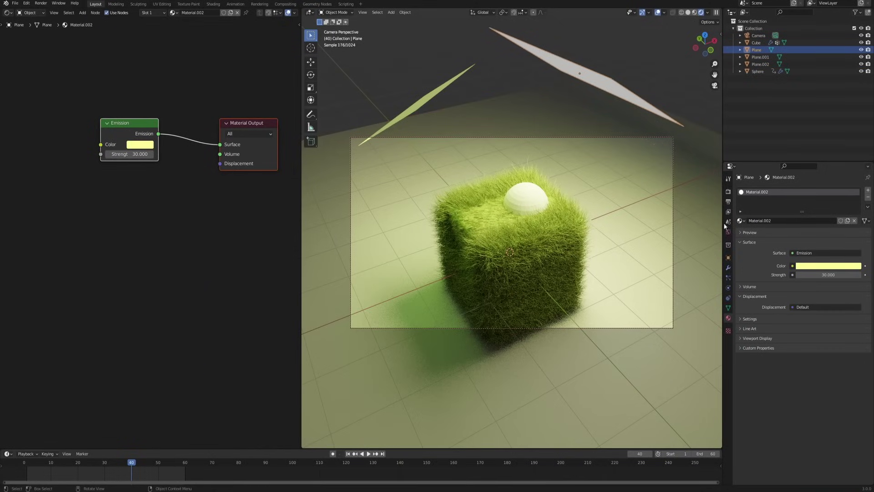
{"action": "left_click", "coordinate": [814, 275]}
{"action": "type", "text": "10"}
{"action": "key", "text": "Return"}
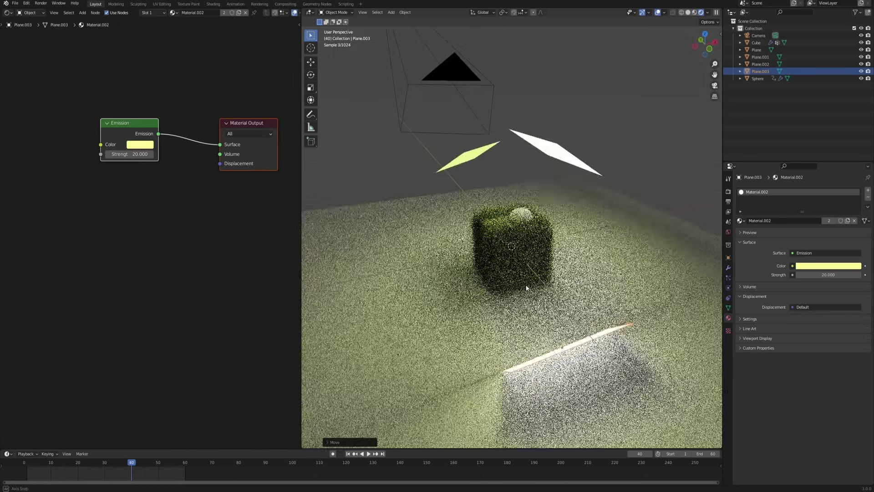
{"action": "left_click", "coordinate": [829, 266]}
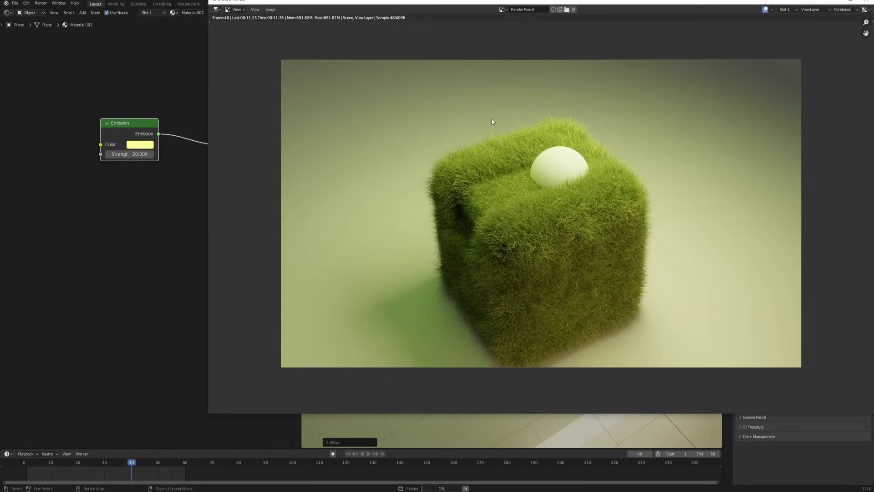
- Stop the frame 40 render, examine the grass cube up close in the result and reposition the render window
{"action": "key", "text": "Escape"}
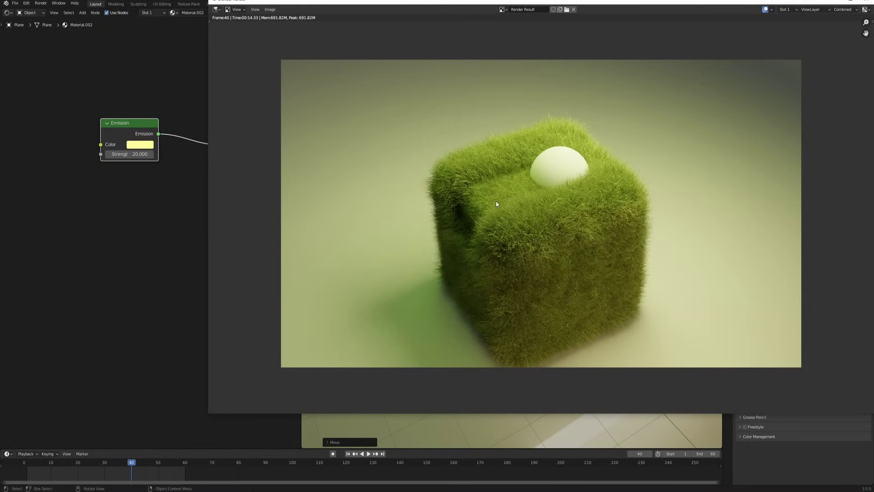
{"action": "scroll", "coordinate": [528, 196], "scroll_direction": "up", "scroll_amount": 1}
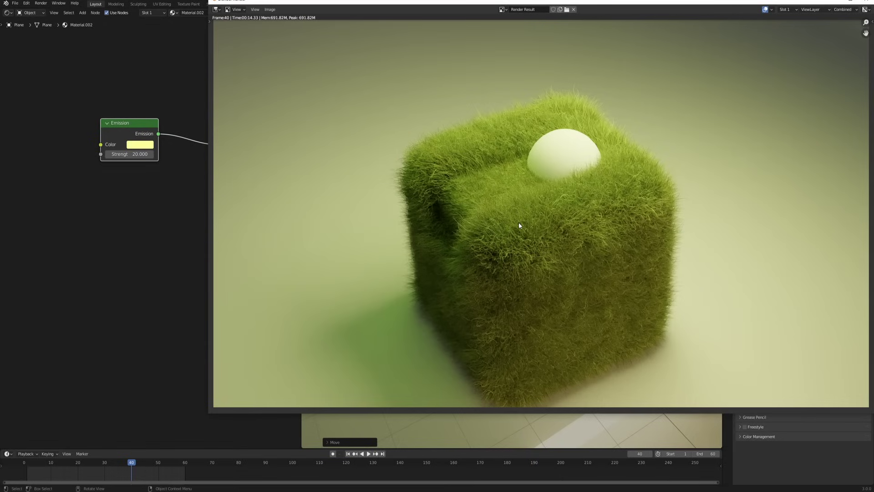
{"action": "scroll", "coordinate": [529, 217], "scroll_direction": "down", "scroll_amount": 1}
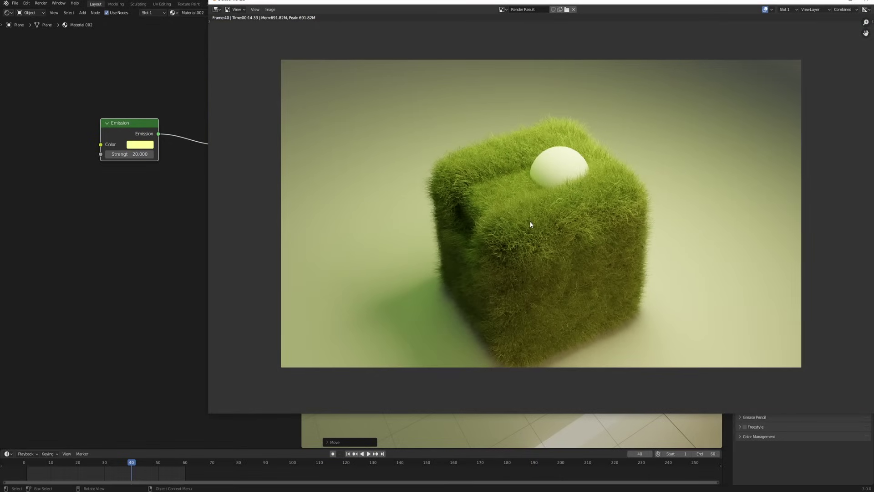
{"action": "left_click_drag", "start_coordinate": [531, 4], "coordinate": [396, 29]}
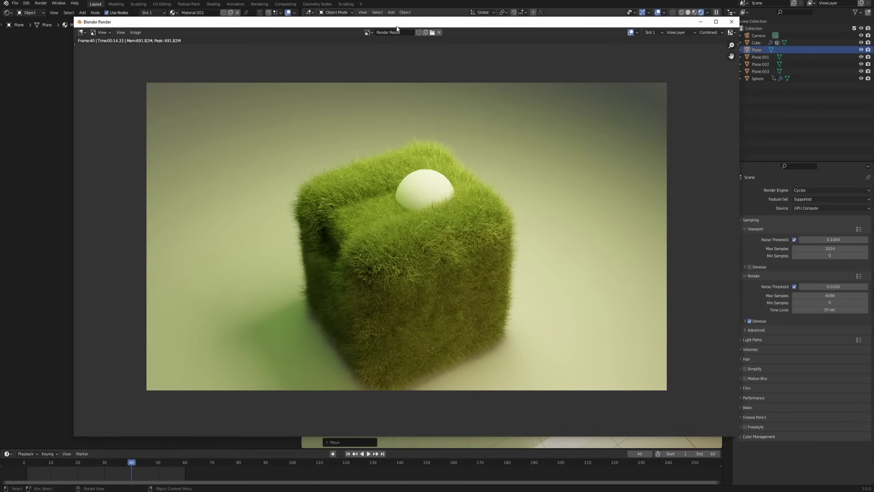